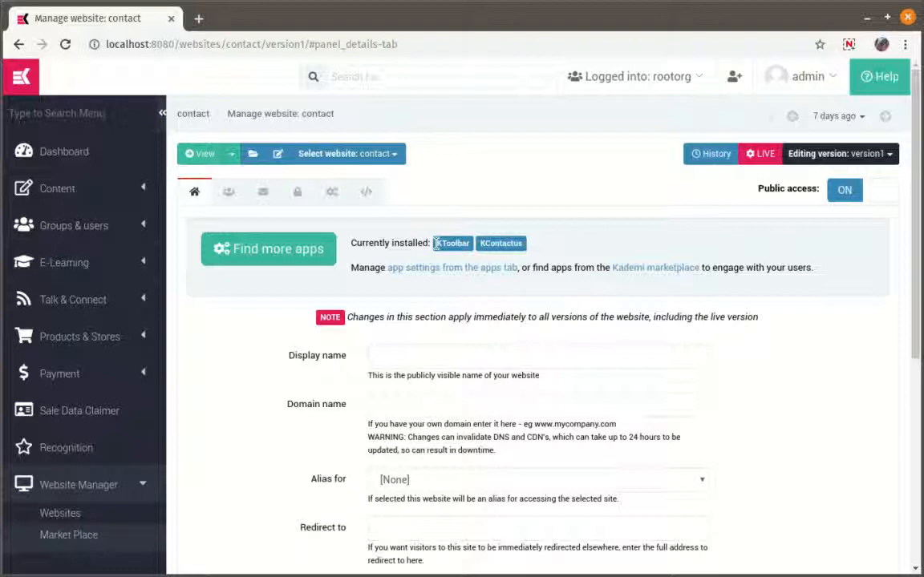
# - Log in to the contact website's home page and dismiss the page translation offer
pyautogui.click(231, 153)
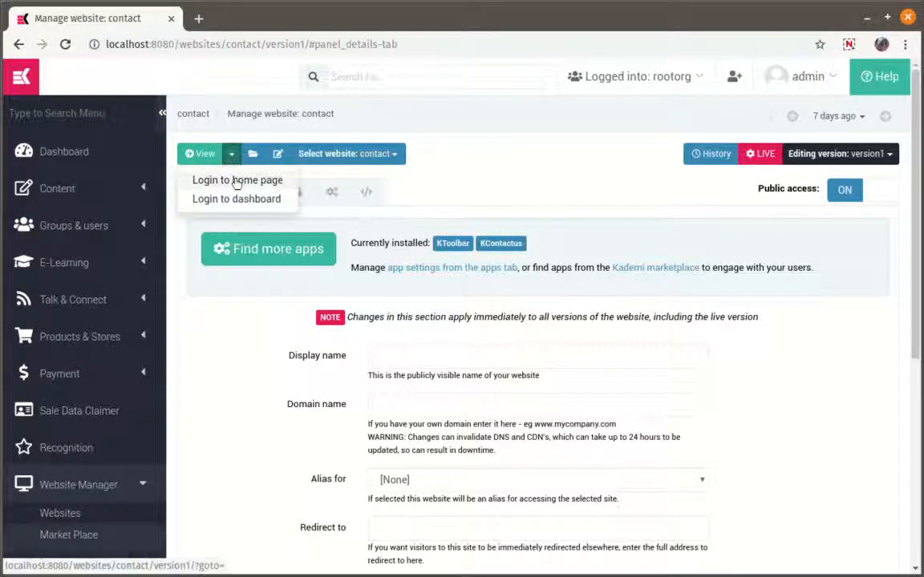
pyautogui.click(236, 180)
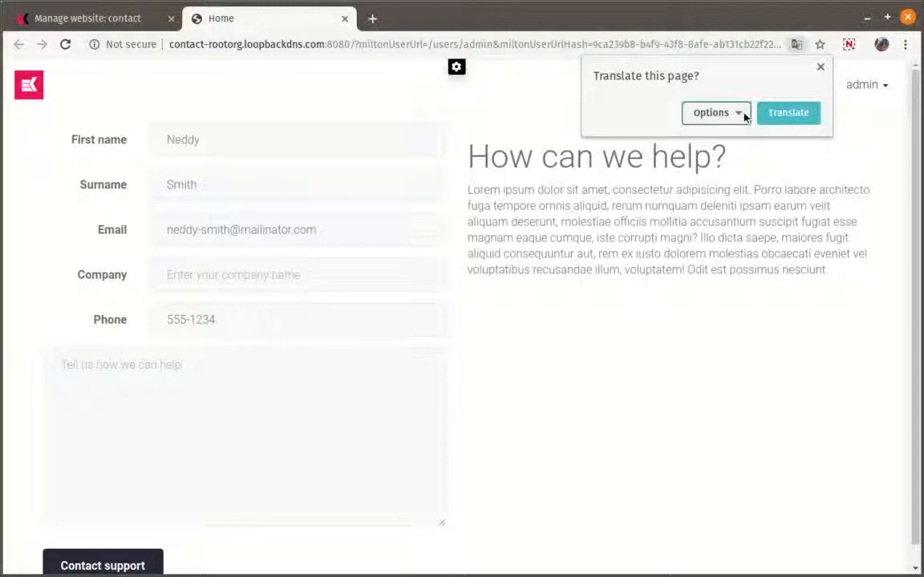
pyautogui.click(821, 68)
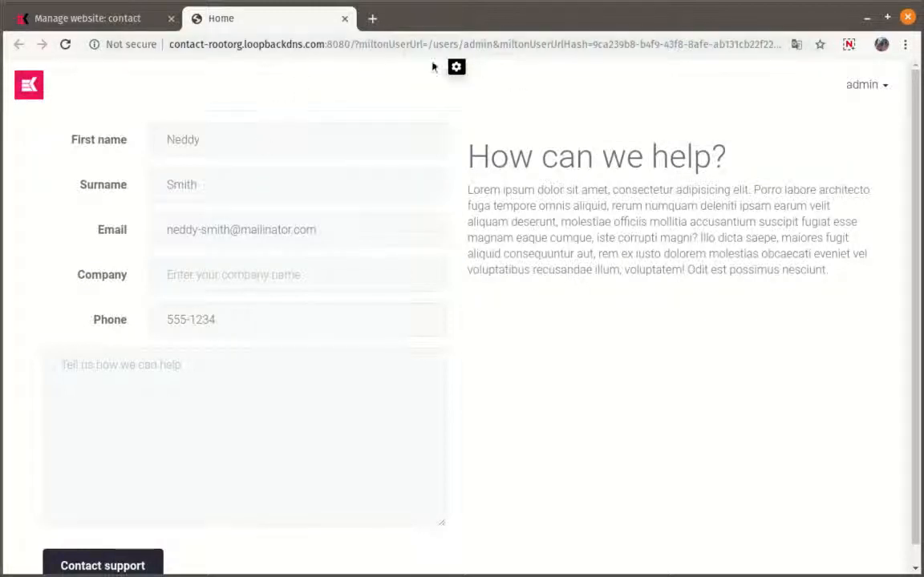
# - Open the home page for editing in the content editor and dismiss the page translation offer
pyautogui.click(456, 66)
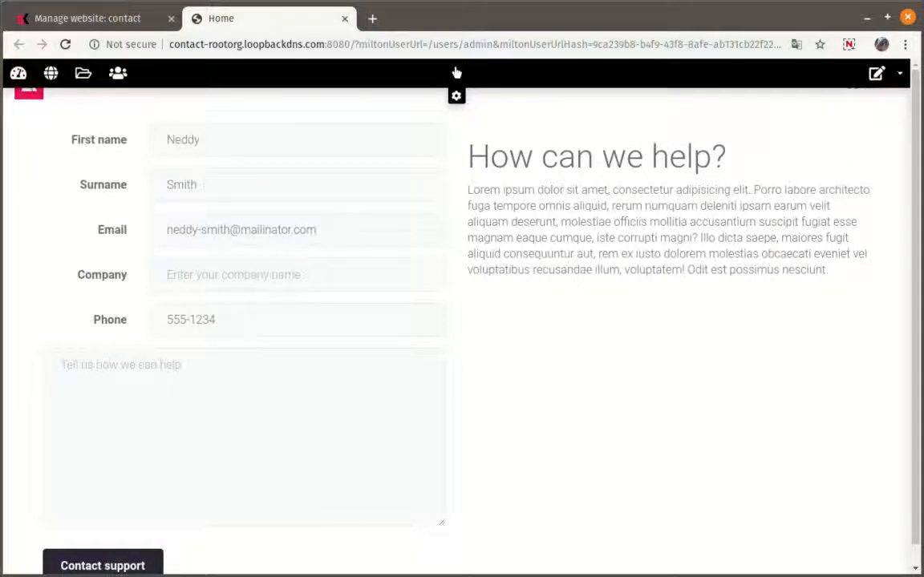
pyautogui.click(875, 77)
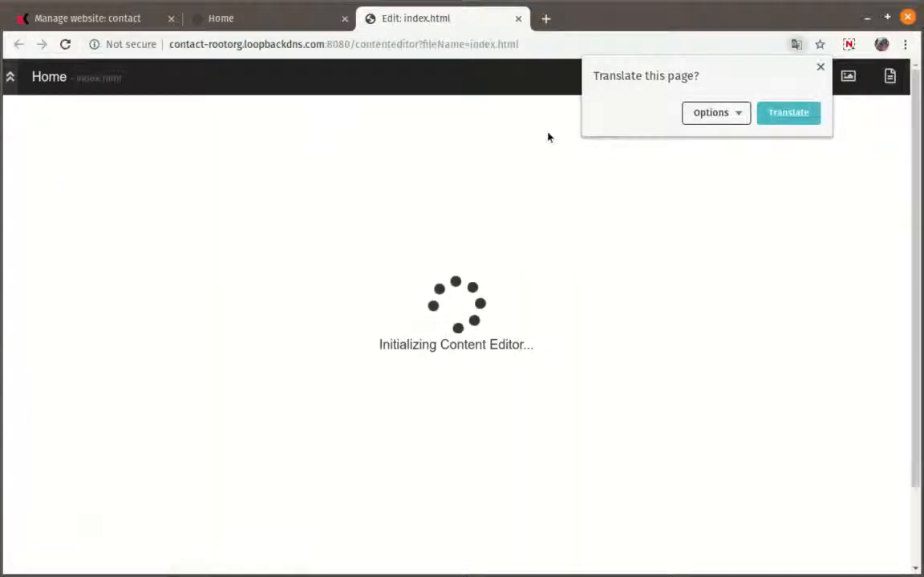
pyautogui.click(820, 67)
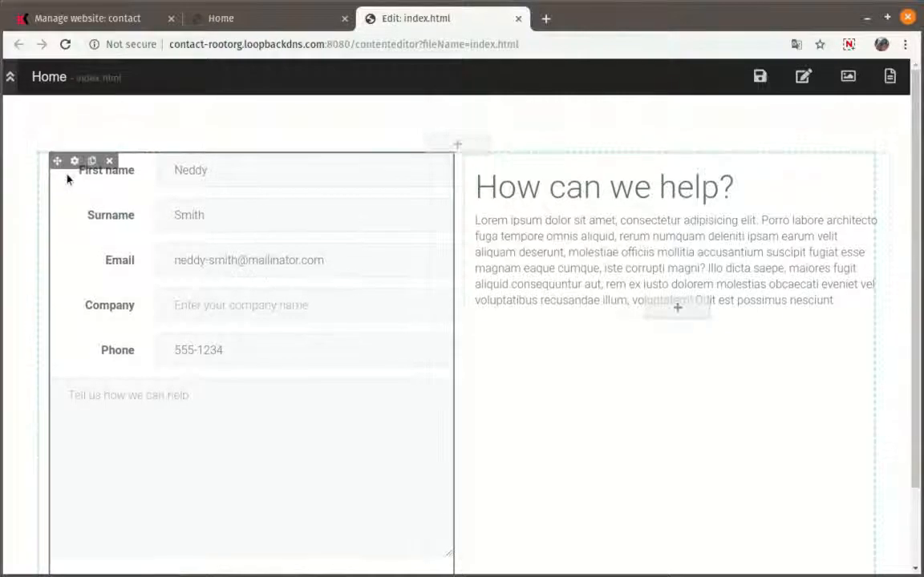
# - Examine the contact form component's settings, including available fields, contact form path and thank you message, and close the page editor
pyautogui.click(74, 161)
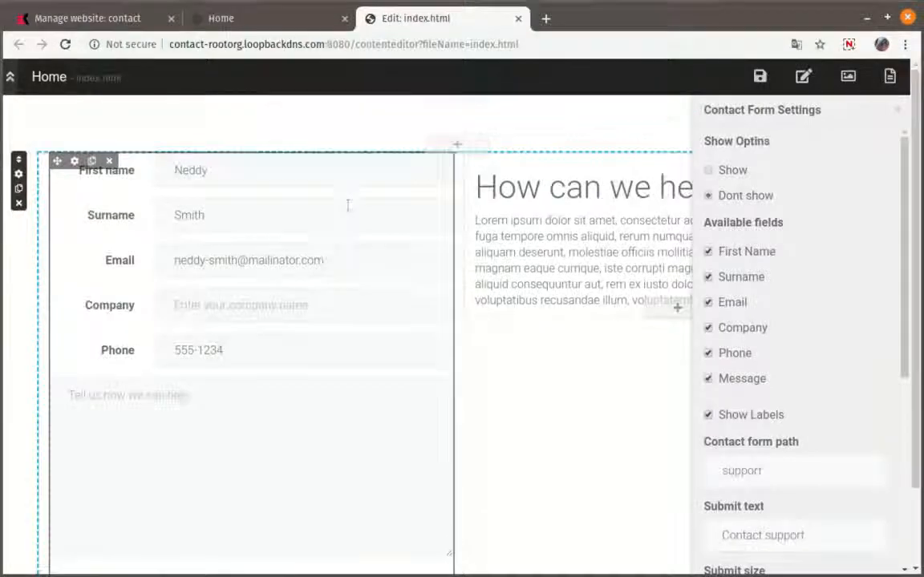
pyautogui.scroll(-1, 348, 206)
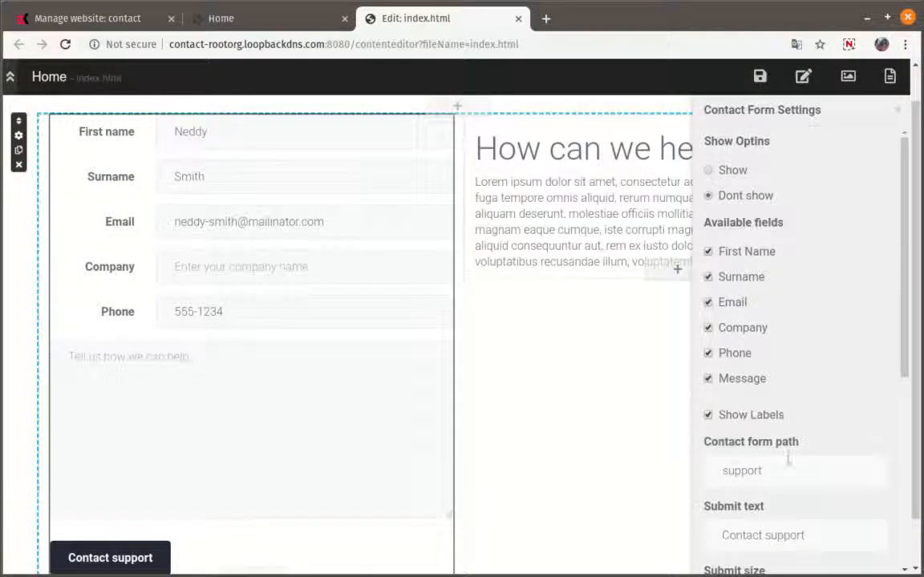
pyautogui.click(781, 470)
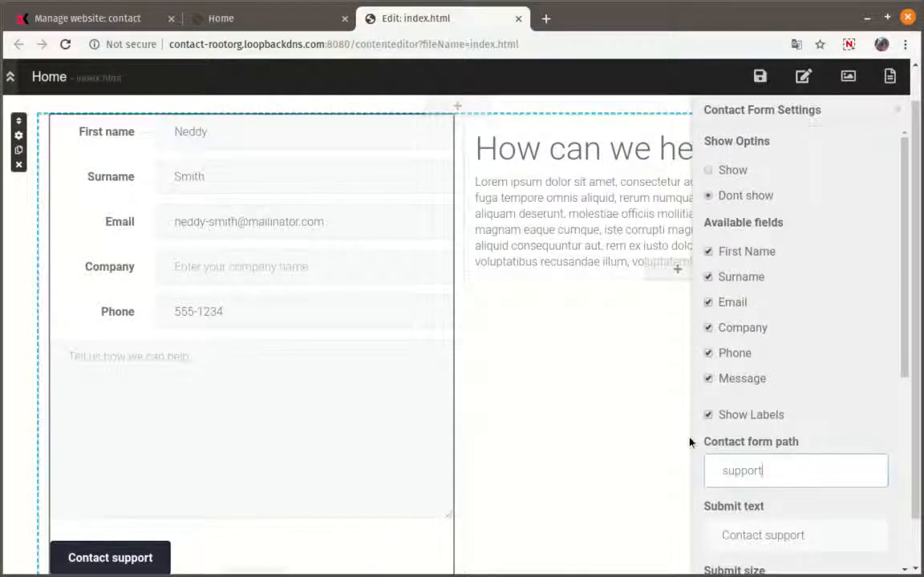
pyautogui.doubleClick(802, 468)
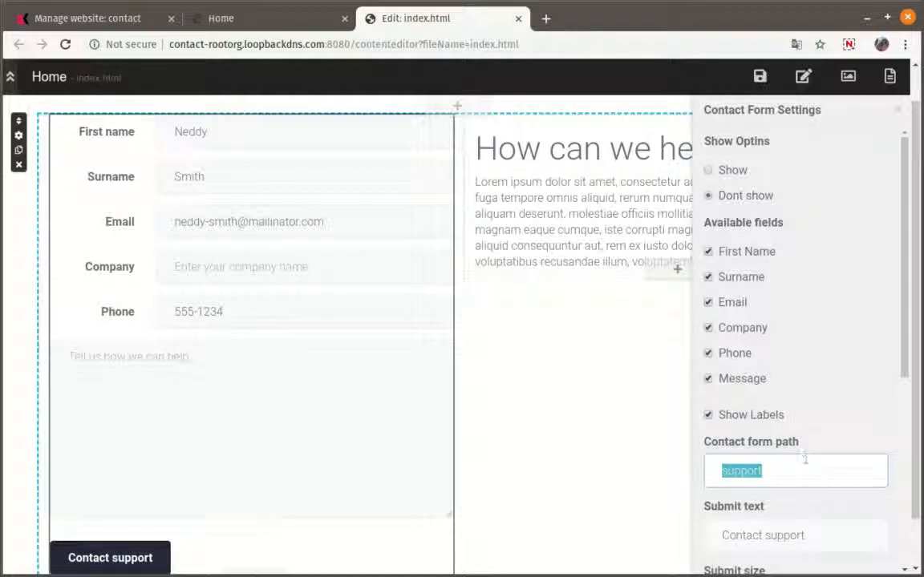
pyautogui.scroll(-1, 817, 413)
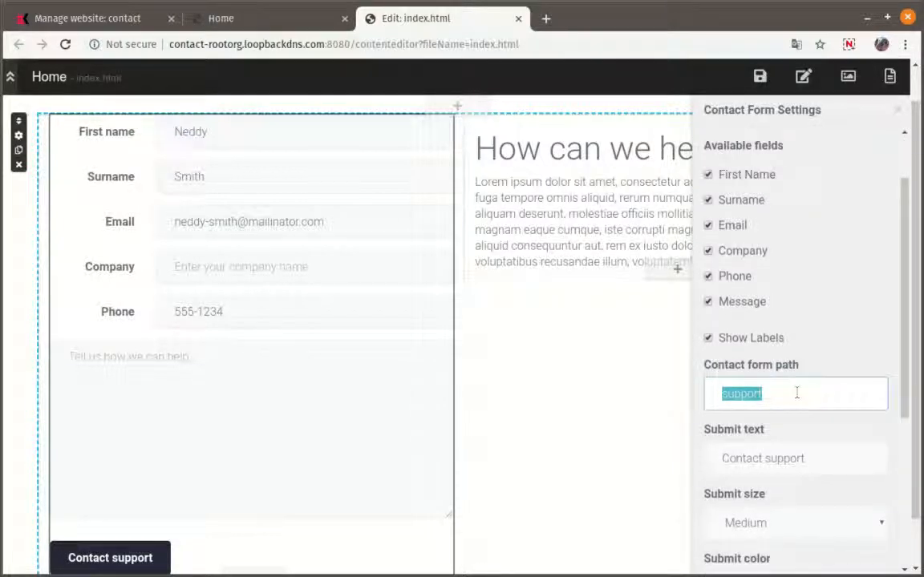
pyautogui.click(797, 393)
pyautogui.scroll(-1, 796, 393)
pyautogui.scroll(2, 796, 397)
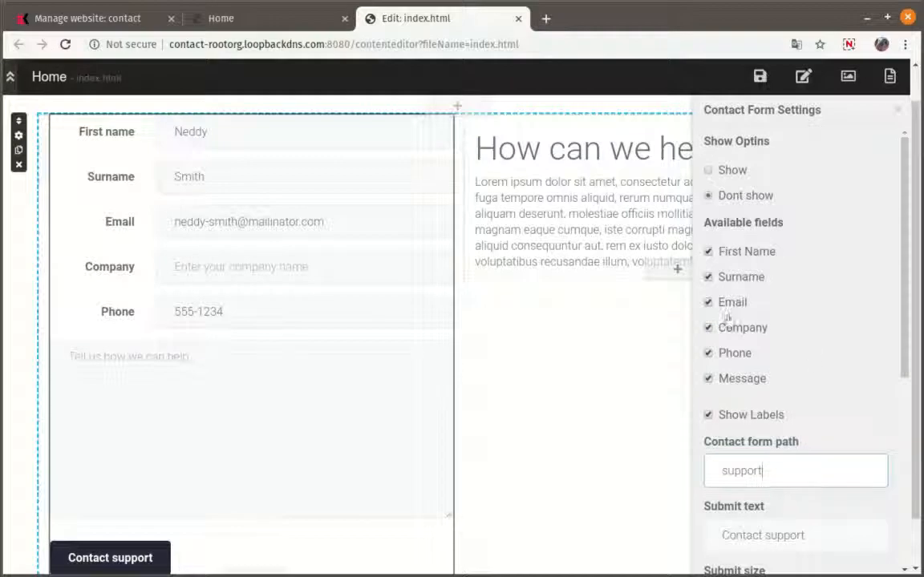
pyautogui.scroll(-1, 738, 423)
pyautogui.scroll(-5, 738, 423)
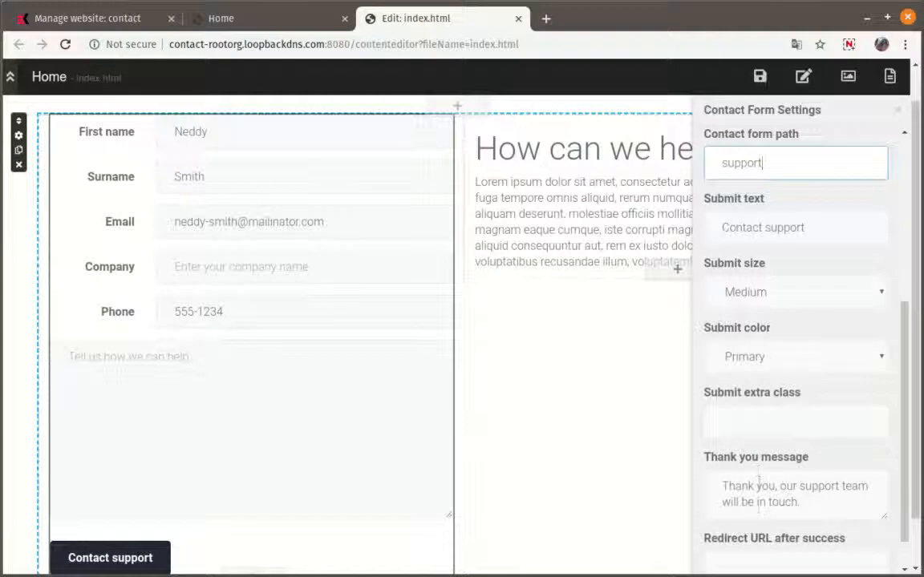
pyautogui.scroll(-1, 758, 469)
pyautogui.scroll(3, 732, 449)
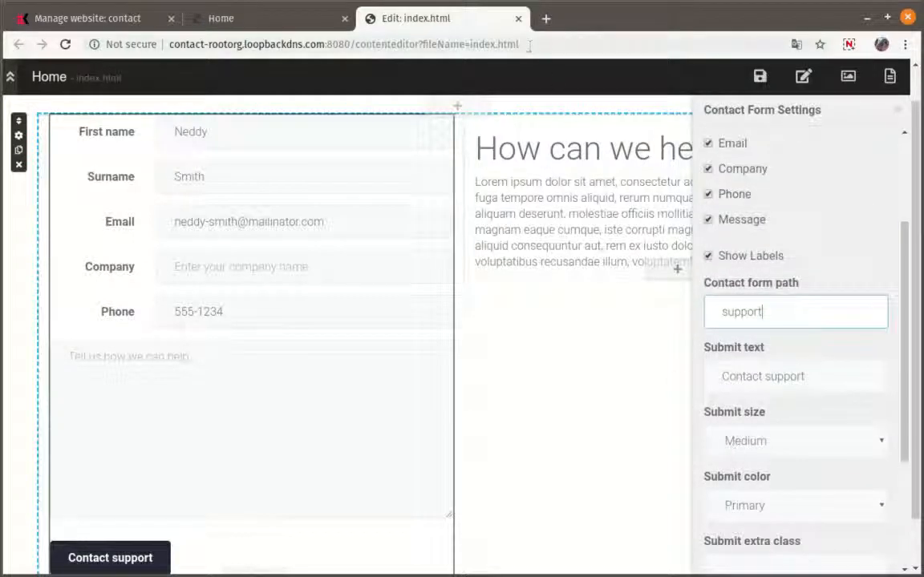
pyautogui.click(560, 212)
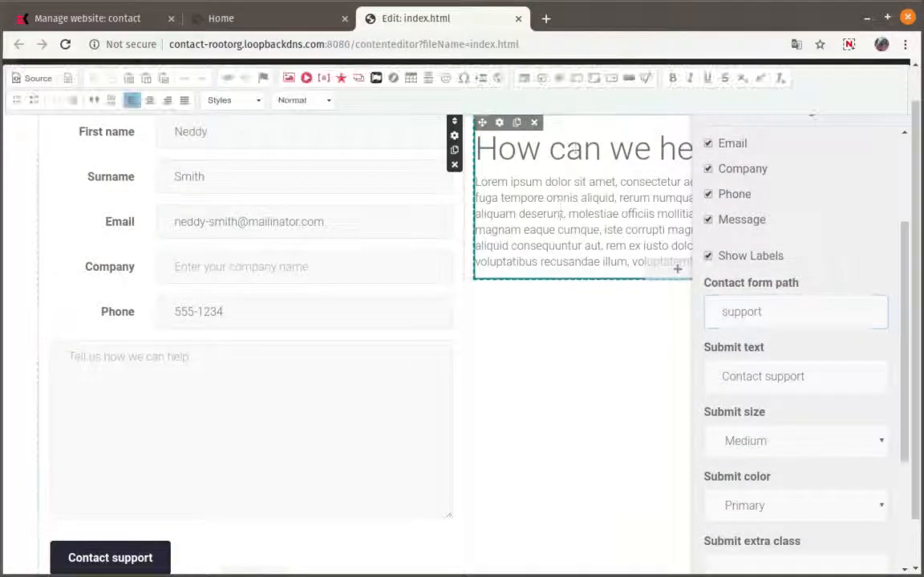
pyautogui.click(518, 19)
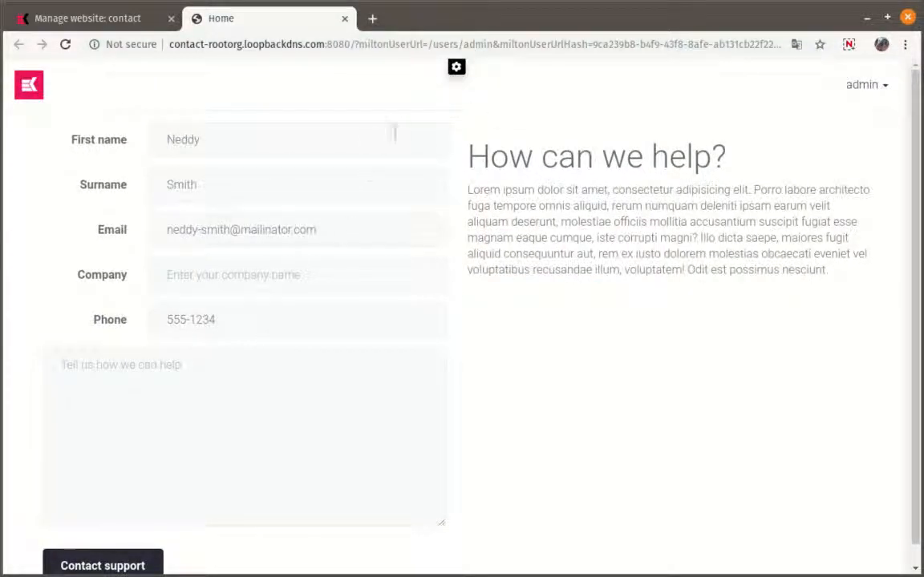
# - Return to website management and open the settings of the kcrm1 website from the websites list
pyautogui.click(84, 19)
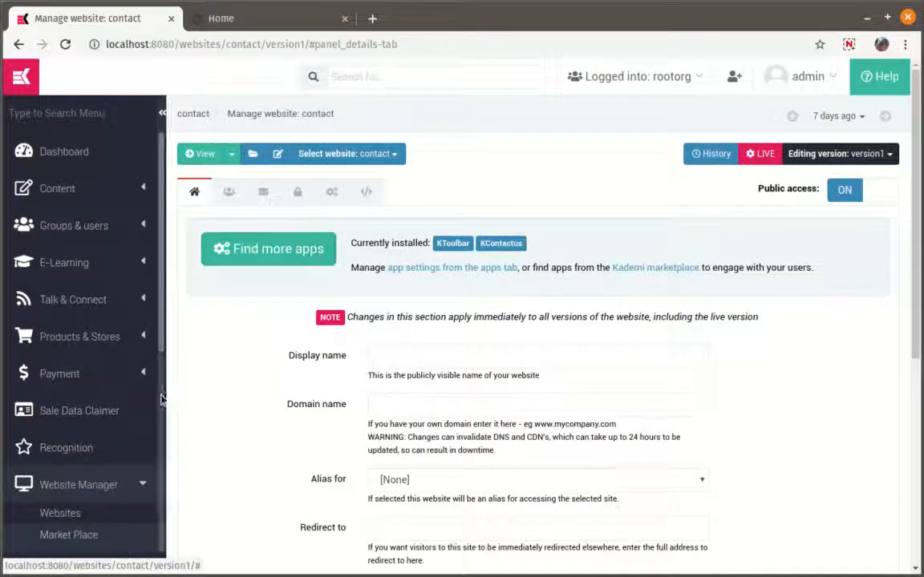
pyautogui.click(60, 514)
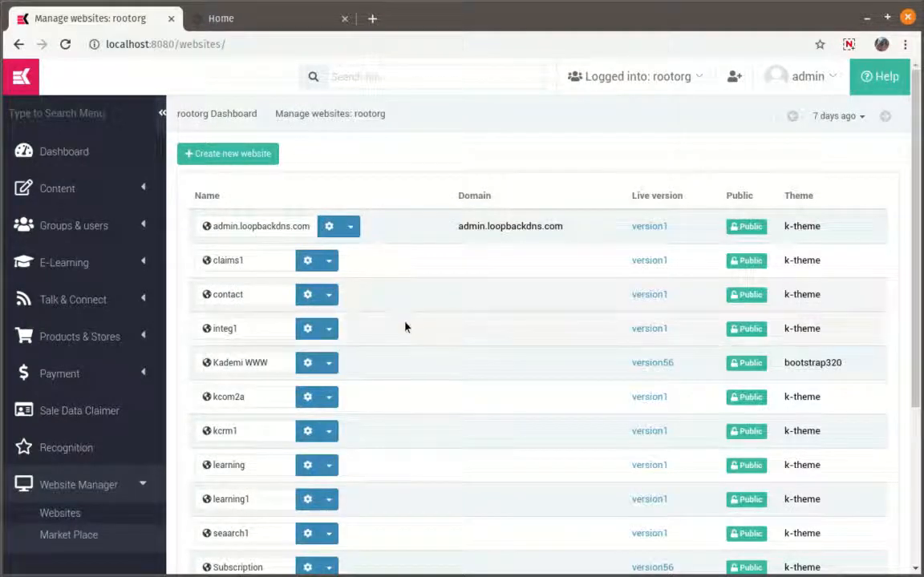
pyautogui.scroll(-1, 344, 325)
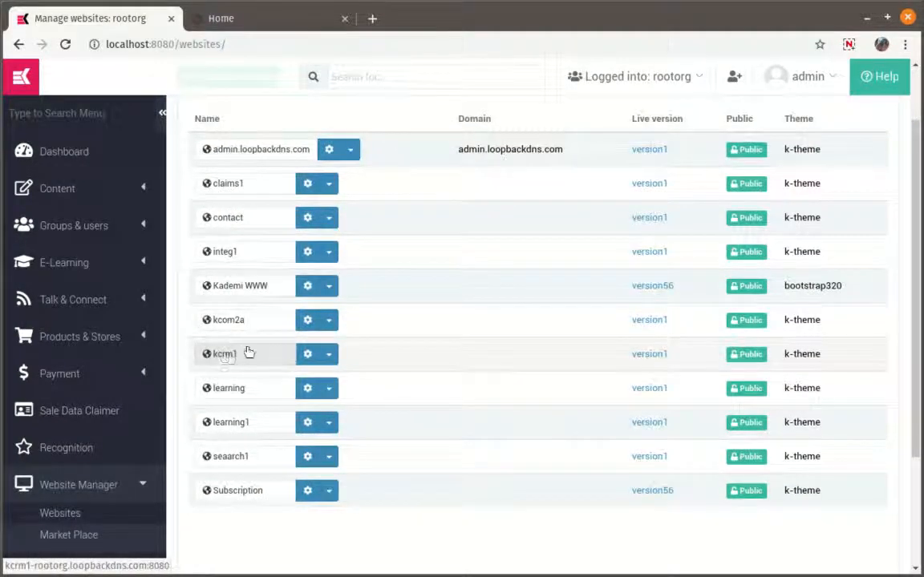
pyautogui.click(308, 355)
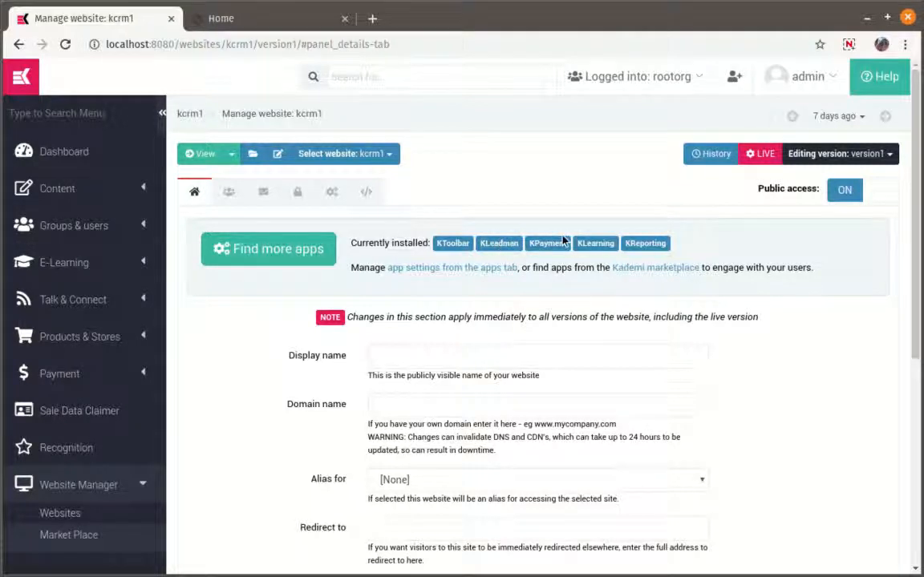
# - Log in to the kcrm1 website's dashboard to view it, and close it again
pyautogui.click(231, 153)
pyautogui.click(232, 200)
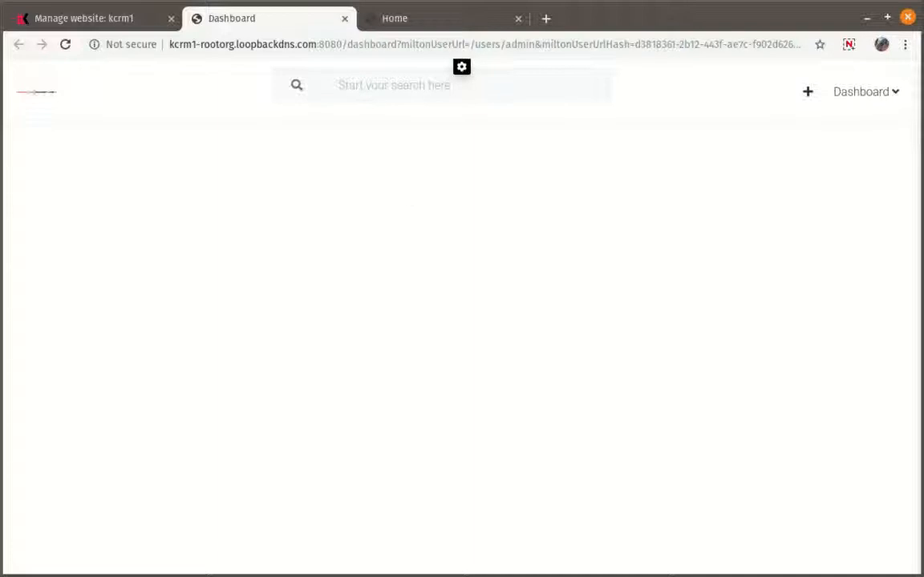
pyautogui.click(345, 19)
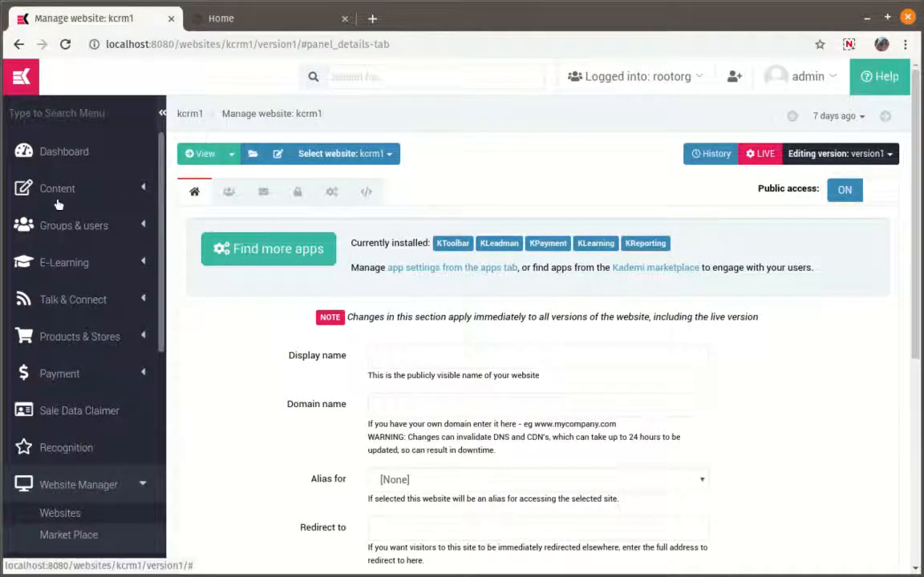
# - Open the support journey from the journey designer under Groups & users
pyautogui.click(83, 230)
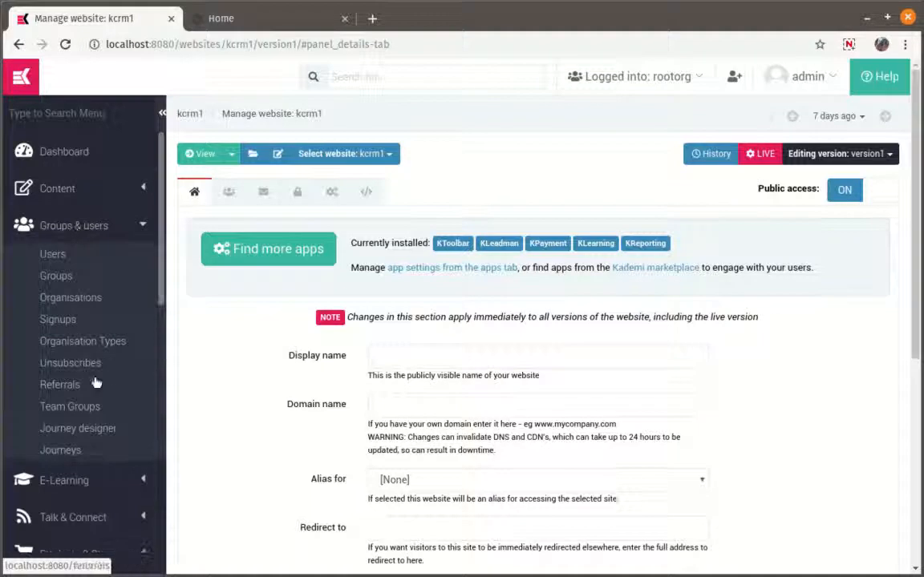
pyautogui.click(94, 431)
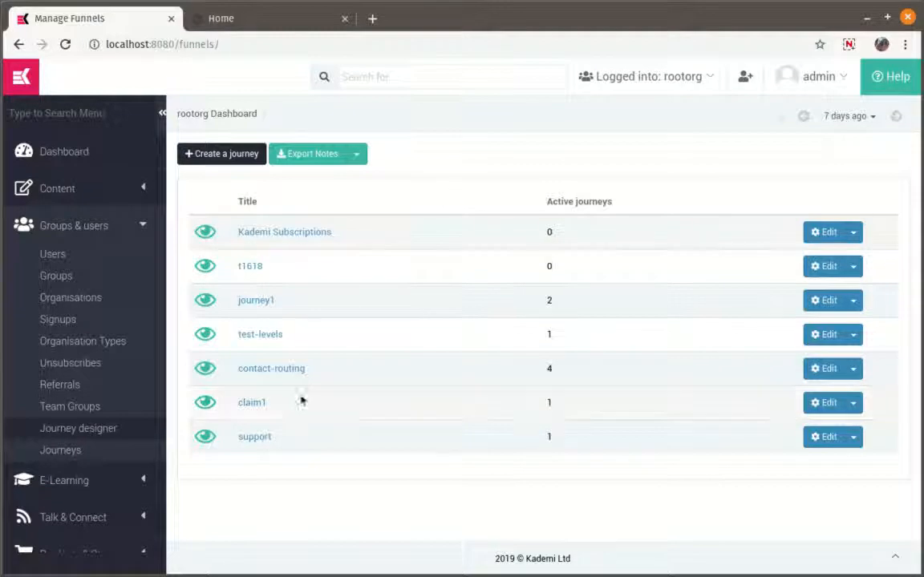
pyautogui.click(252, 439)
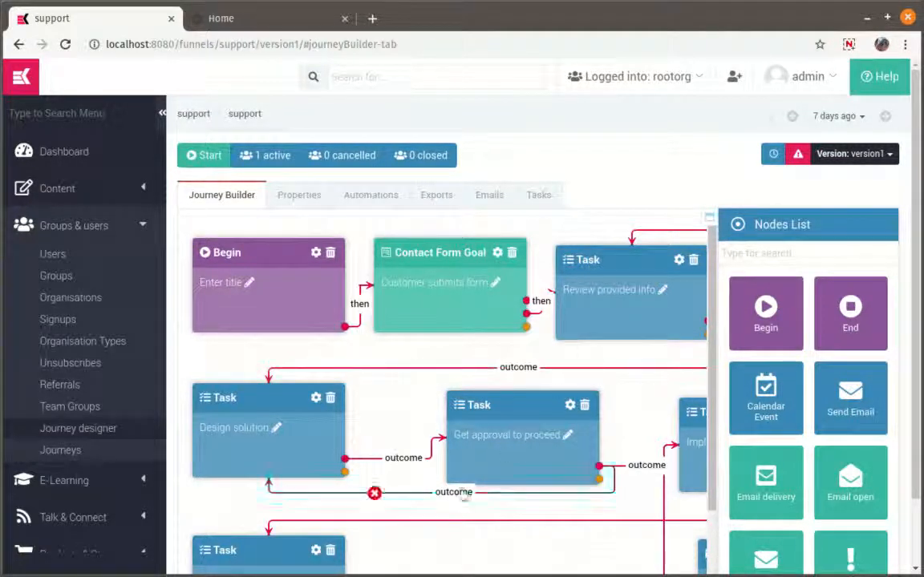
# - Inspect the Contact Form Goal node's website and contact form path, look over the journey's flow, and leave the node details without saving
pyautogui.moveTo(362, 304)
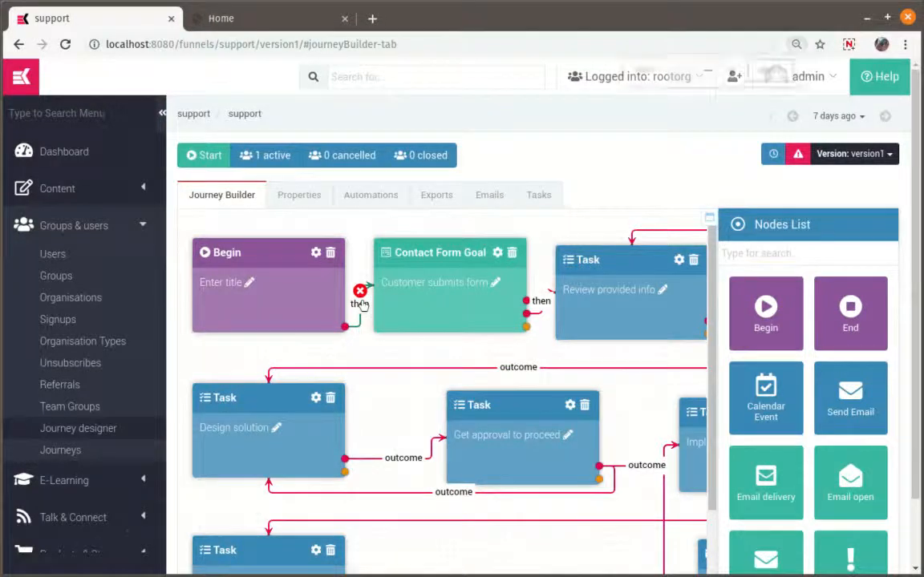
pyautogui.hotkey('ctrl', '-')
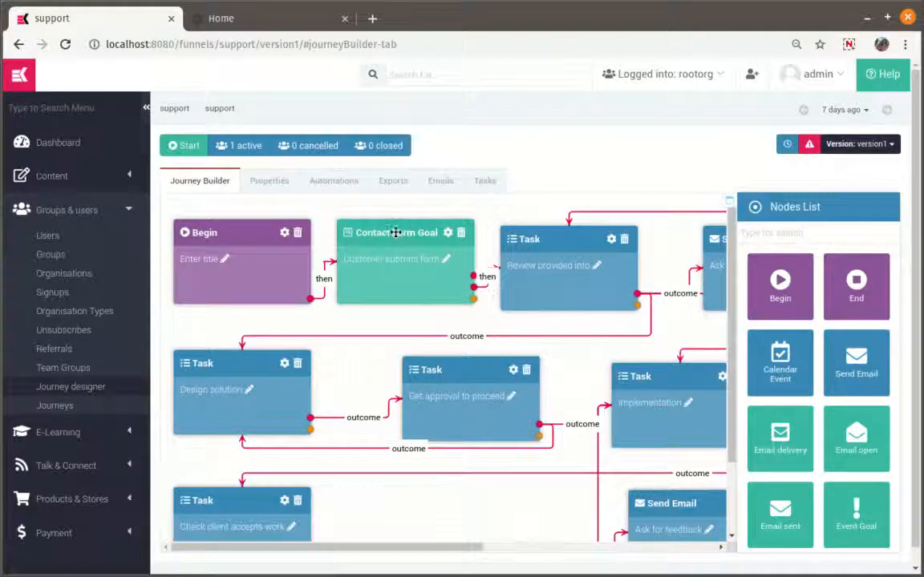
pyautogui.click(448, 233)
pyautogui.doubleClick(754, 337)
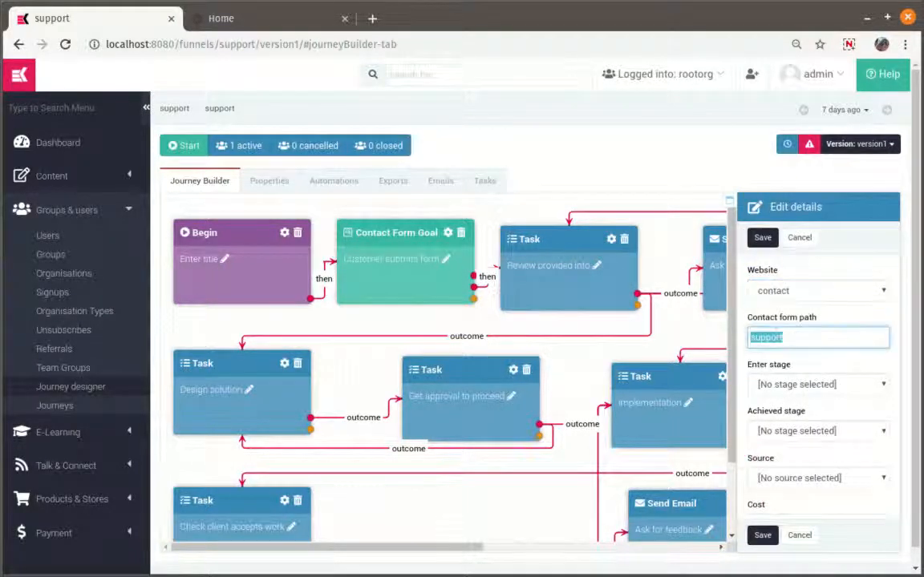
pyautogui.click(786, 338)
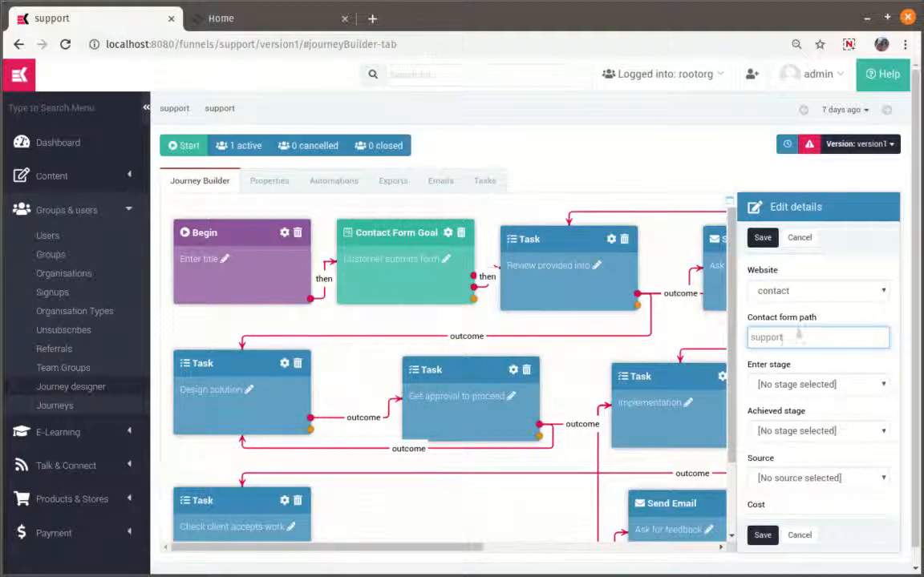
pyautogui.scroll(-2, 480, 550)
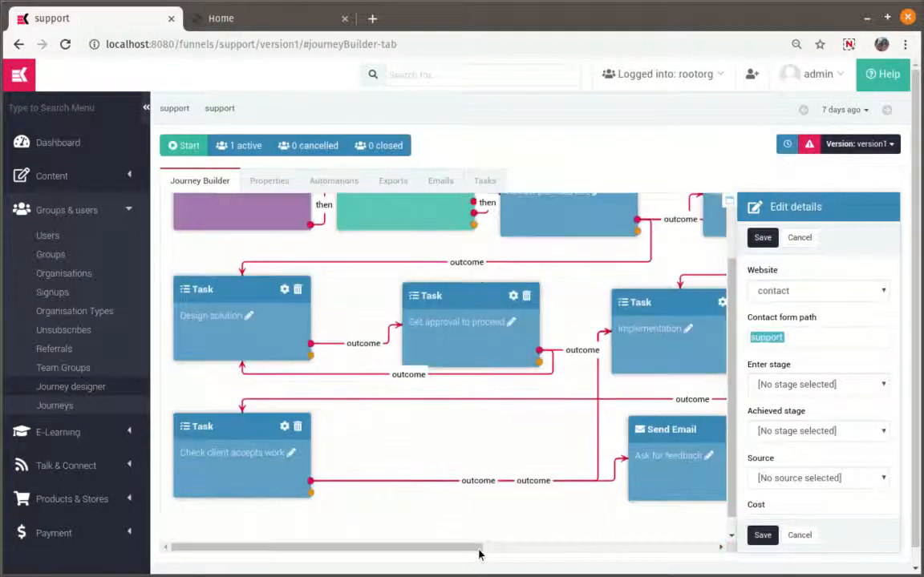
pyautogui.scroll(2, 476, 433)
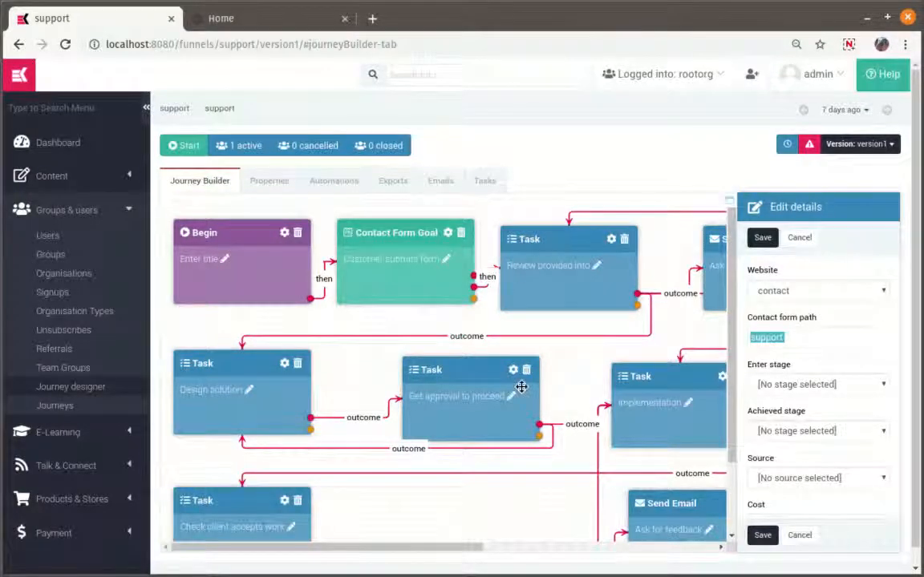
pyautogui.click(800, 237)
# - Search the available journey nodes for "task" and examine the remaining task and email nodes along the support journey
pyautogui.click(776, 230)
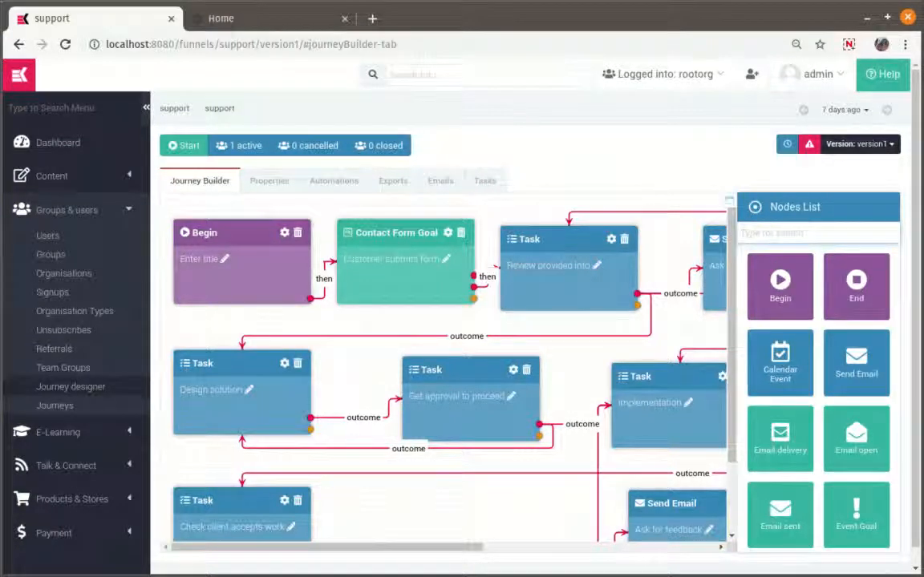
pyautogui.write('task')
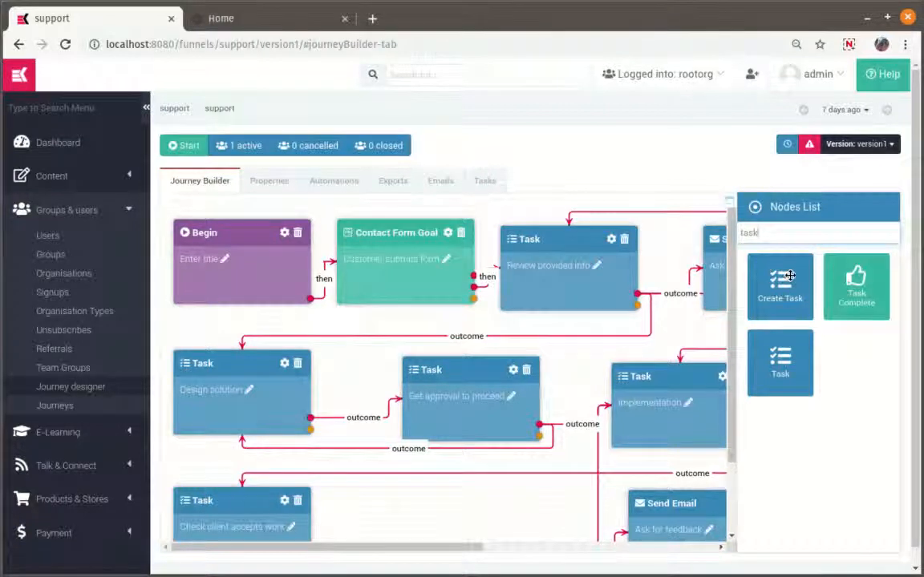
pyautogui.moveTo(479, 548); pyautogui.dragTo(603, 548)
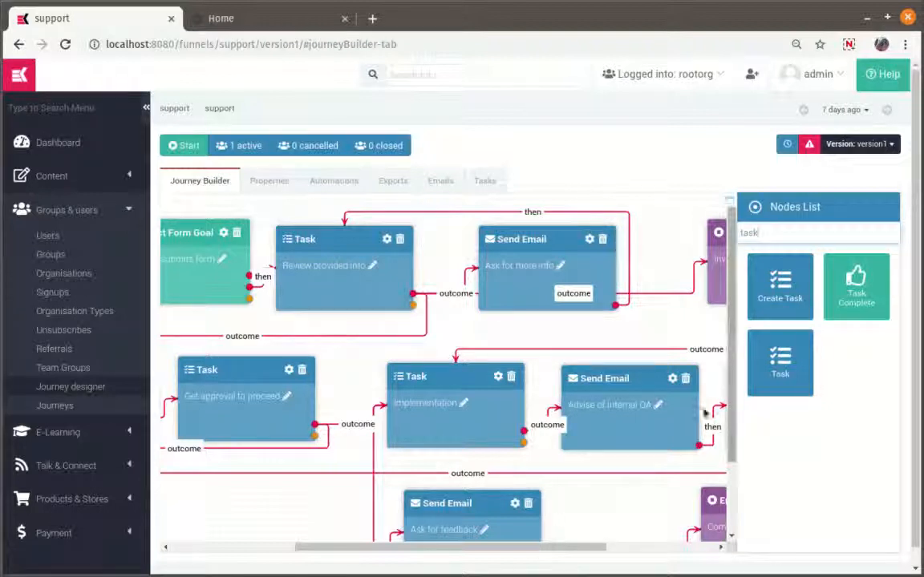
pyautogui.moveTo(539, 552); pyautogui.dragTo(593, 561)
pyautogui.moveTo(524, 575); pyautogui.dragTo(480, 565)
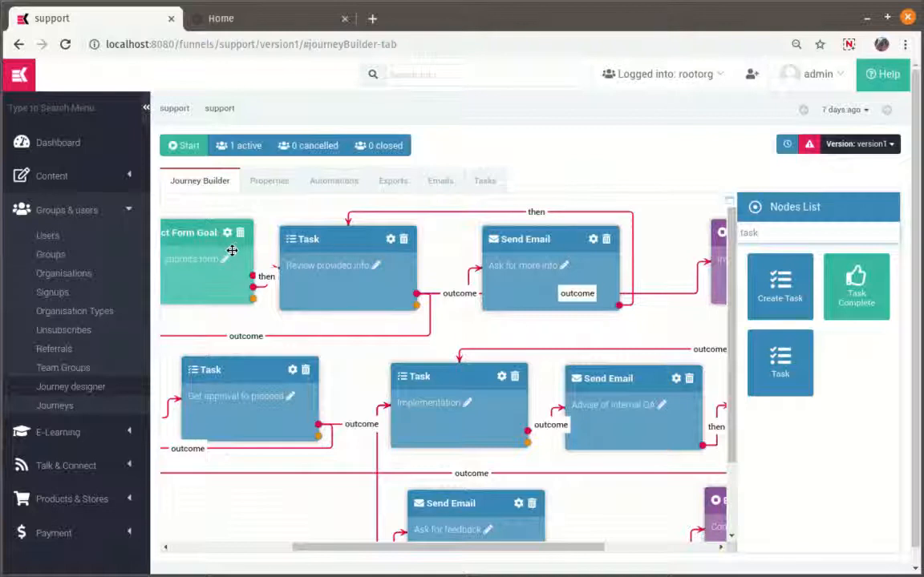
# - Examine the Review provided info task's outcomes along the journey's flow, leave its details without saving, and clear the node search
pyautogui.click(392, 239)
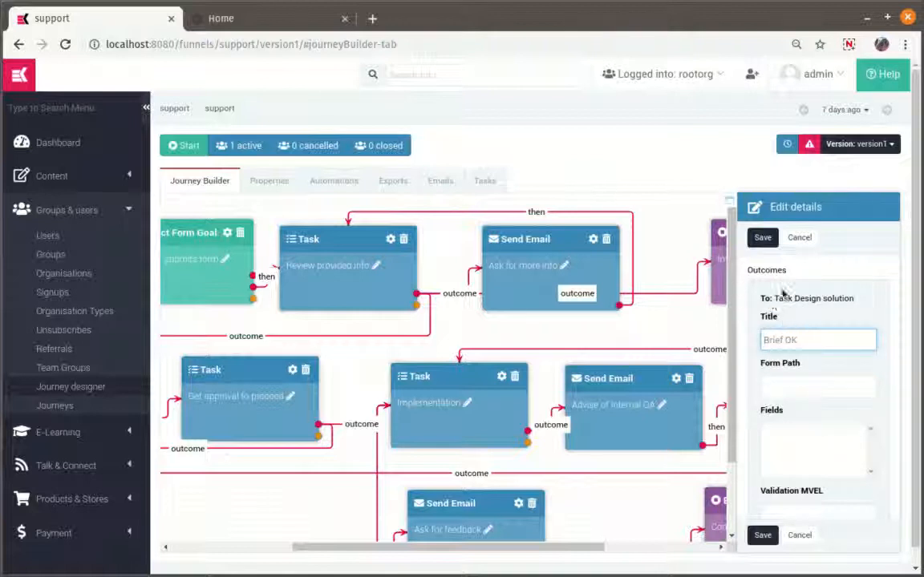
pyautogui.scroll(-1, 782, 299)
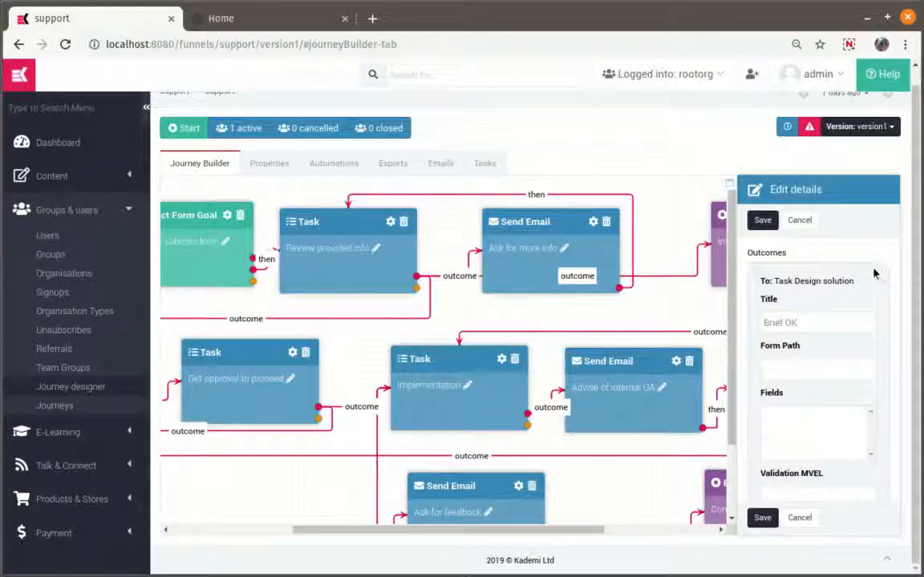
pyautogui.scroll(1, 888, 377)
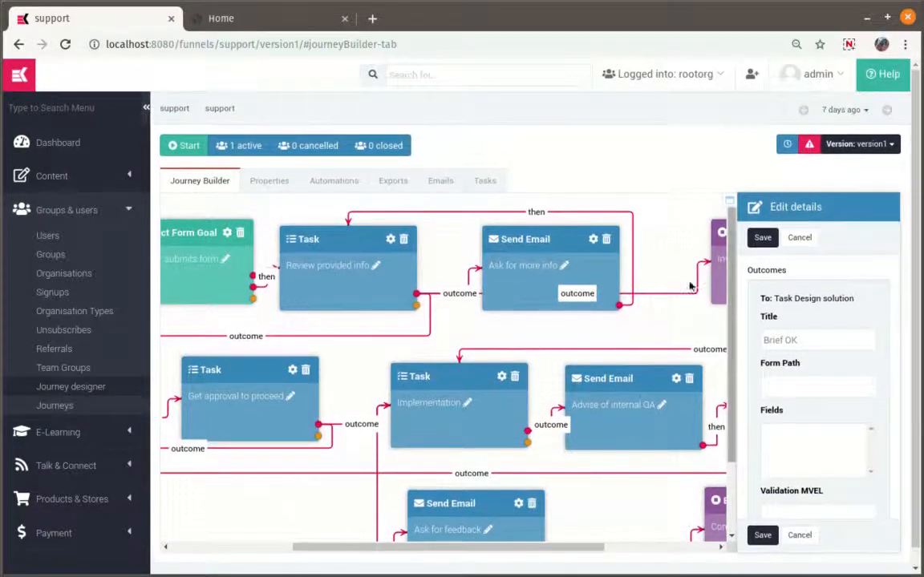
pyautogui.moveTo(413, 548); pyautogui.dragTo(289, 552)
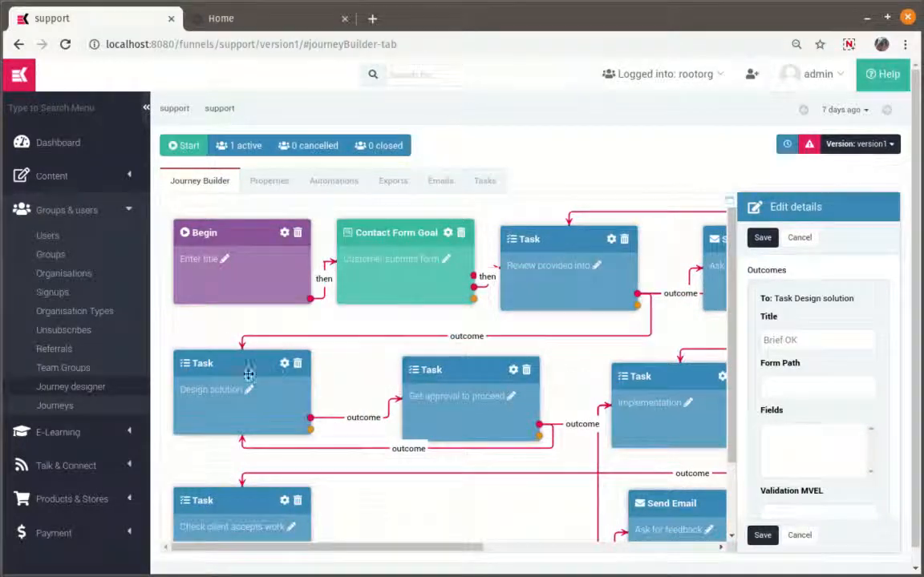
pyautogui.moveTo(478, 548); pyautogui.dragTo(648, 556)
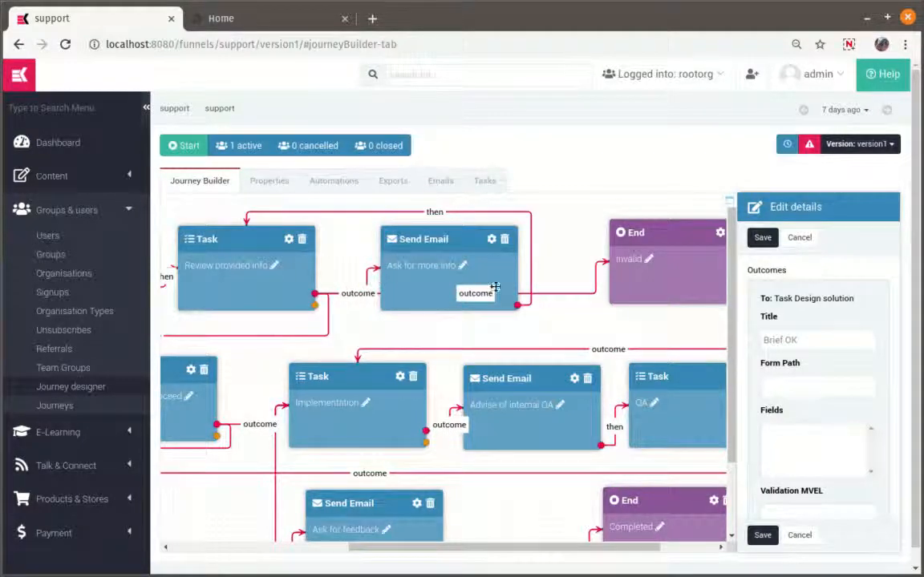
pyautogui.moveTo(730, 388)
pyautogui.mouseDown()
pyautogui.moveTo(739, 404)
pyautogui.moveTo(738, 379)
pyautogui.mouseUp()
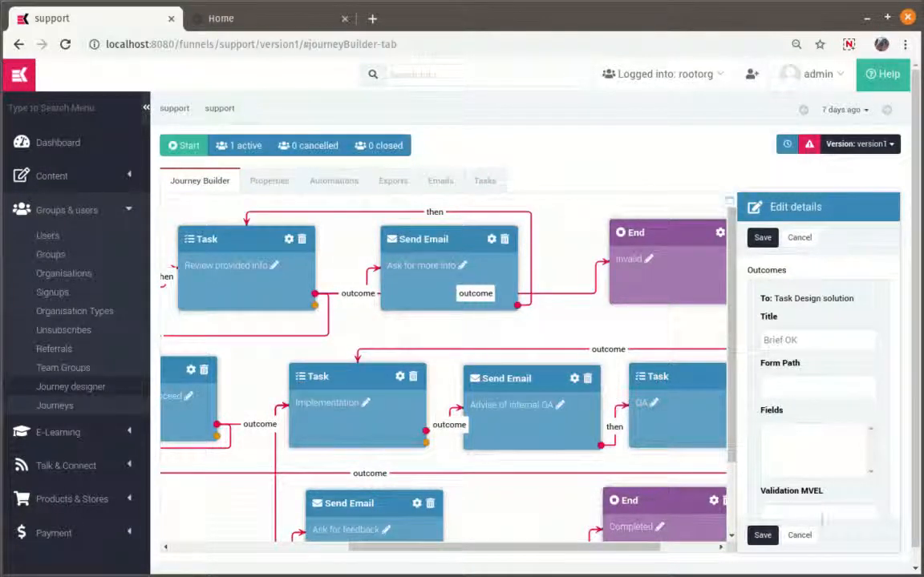
pyautogui.click(799, 536)
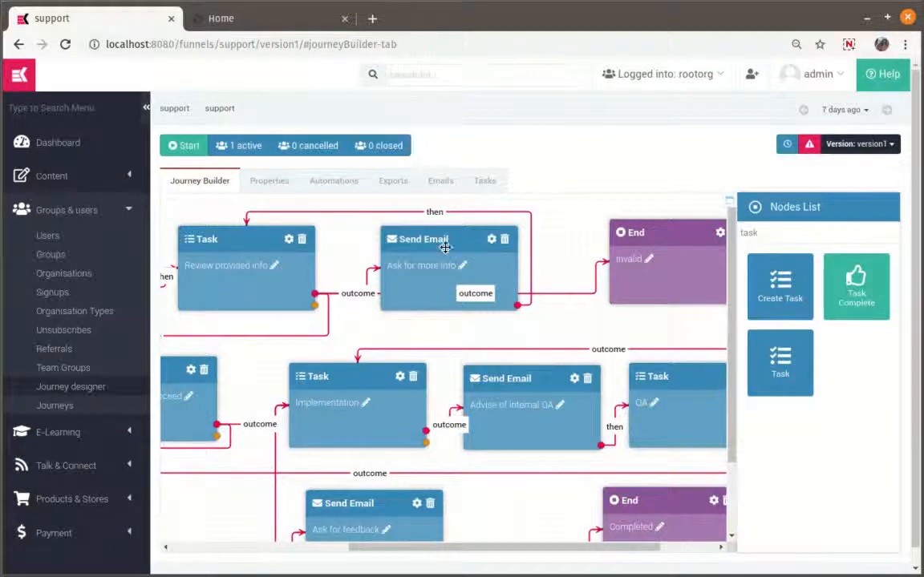
pyautogui.doubleClick(771, 236)
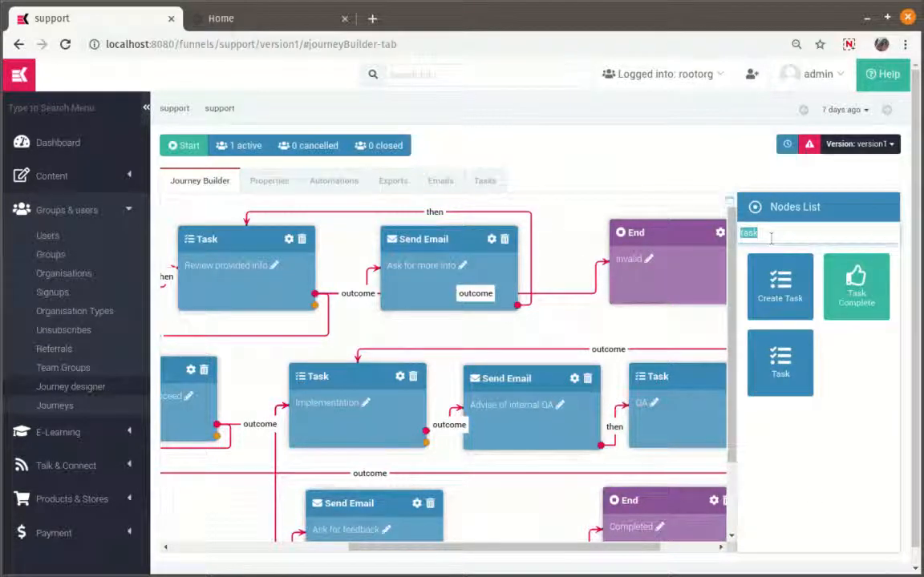
pyautogui.press('BackSpace')
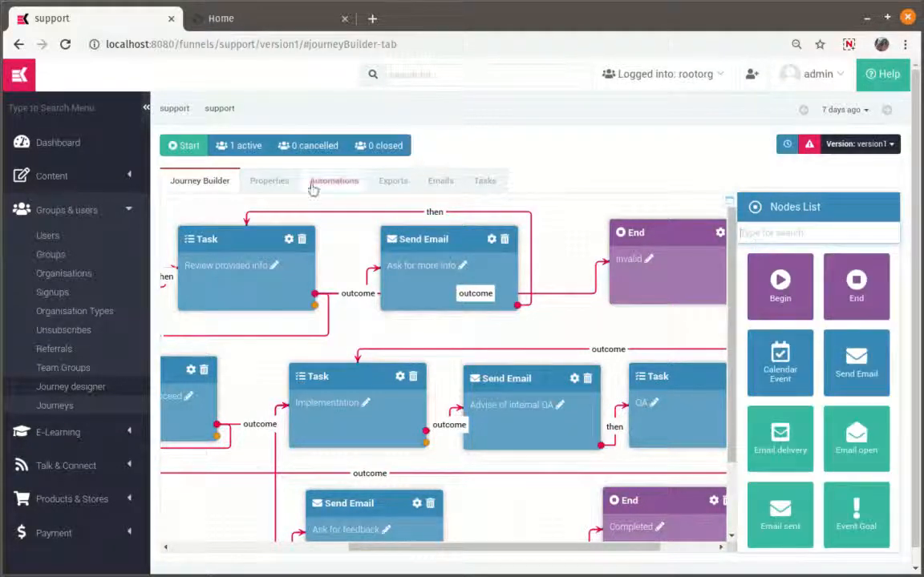
# - Add an extra field titled "More information" in the support journey's properties
pyautogui.click(269, 180)
pyautogui.scroll(-1, 350, 324)
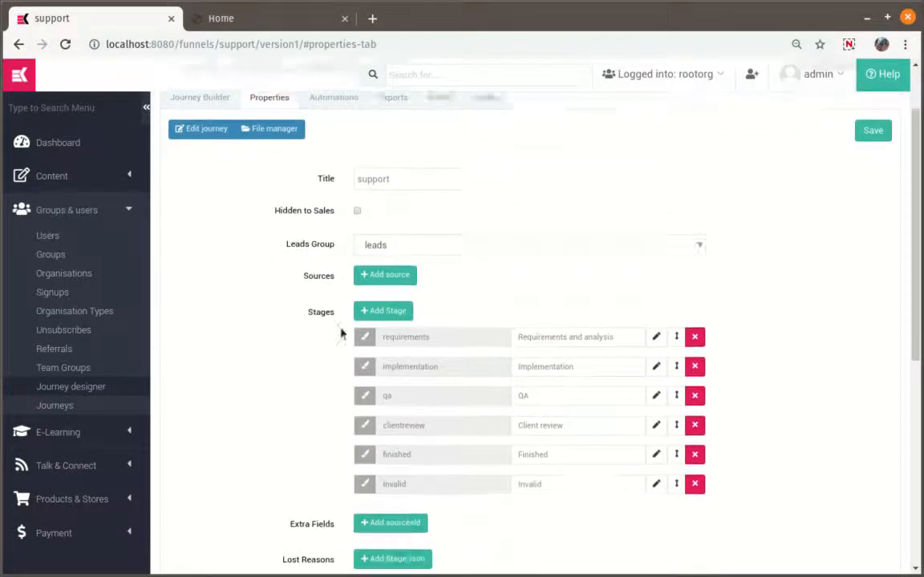
pyautogui.scroll(-2, 340, 334)
pyautogui.click(405, 377)
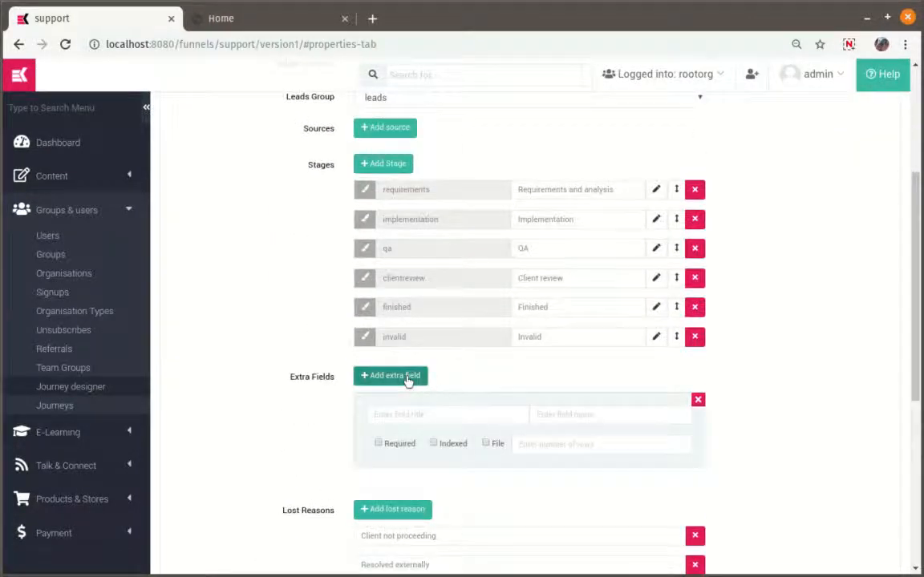
pyautogui.scroll(-2, 407, 383)
pyautogui.click(418, 300)
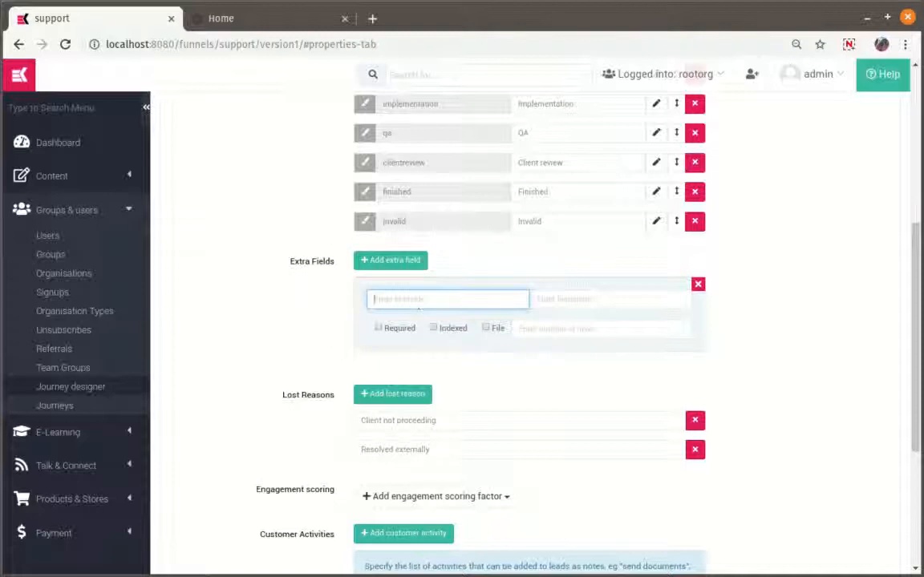
pyautogui.write('ms')
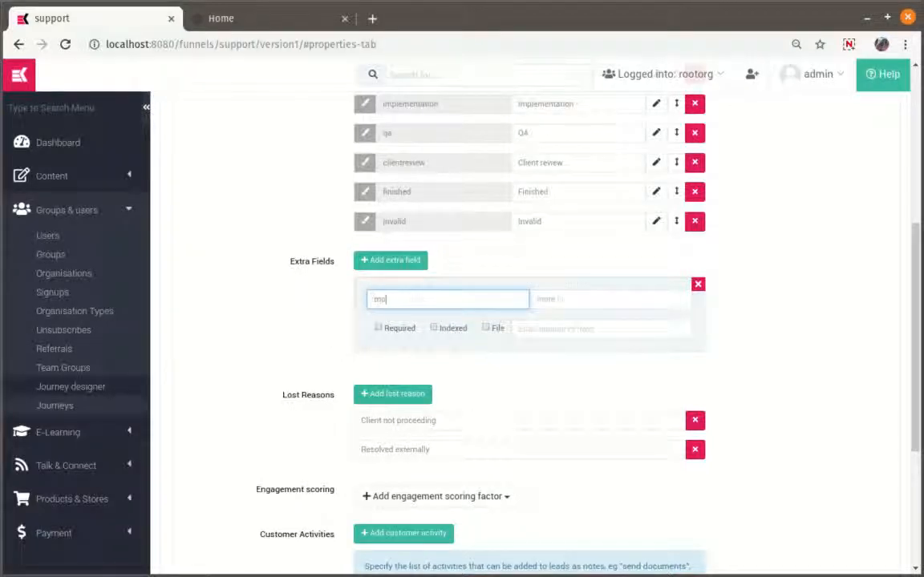
pyautogui.press('BackSpace')
pyautogui.press('BackSpace')
pyautogui.press('BackSpace')
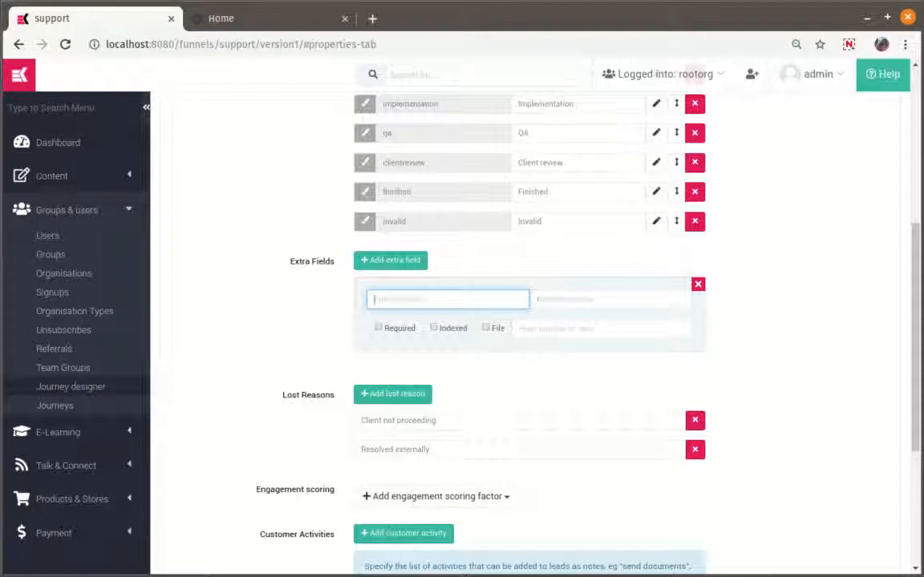
pyautogui.write('Mo')
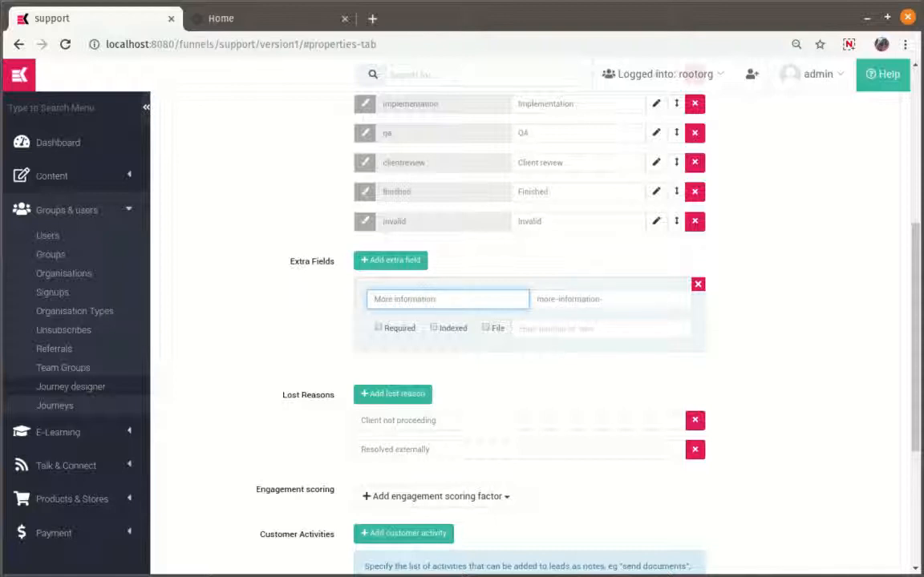
# - Retitle the new extra field as "Missing information"
pyautogui.press('BackSpace')
pyautogui.press('BackSpace')
pyautogui.press('BackSpace')
pyautogui.press('BackSpace')
pyautogui.press('BackSpace')
pyautogui.press('BackSpace')
pyautogui.press('BackSpace')
pyautogui.press('BackSpace')
pyautogui.press('BackSpace')
pyautogui.press('BackSpace')
pyautogui.press('BackSpace')
pyautogui.press('BackSpace')
pyautogui.press('BackSpace')
pyautogui.press('BackSpace')
pyautogui.press('BackSpace')
pyautogui.press('BackSpace')
pyautogui.press('BackSpace')
pyautogui.press('BackSpace')
pyautogui.press('BackSpace')
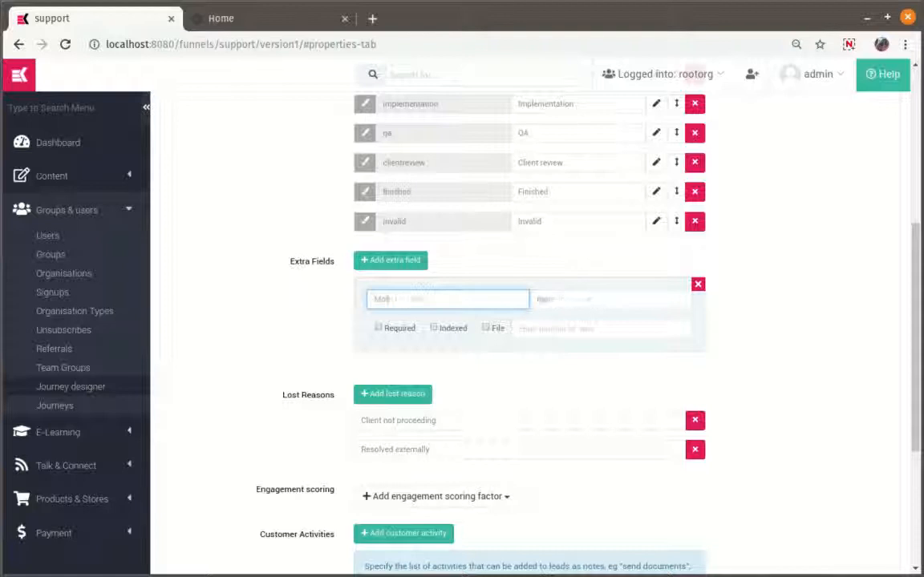
pyautogui.write('Mo')
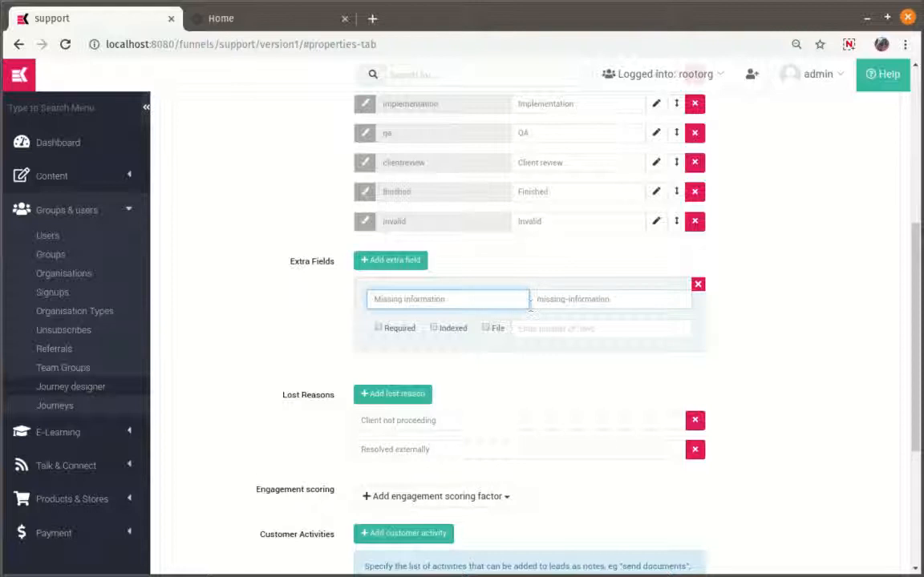
# - Set the Missing information field to 7 rows, save the journey's properties, and return to the journey builder
pyautogui.click(533, 327)
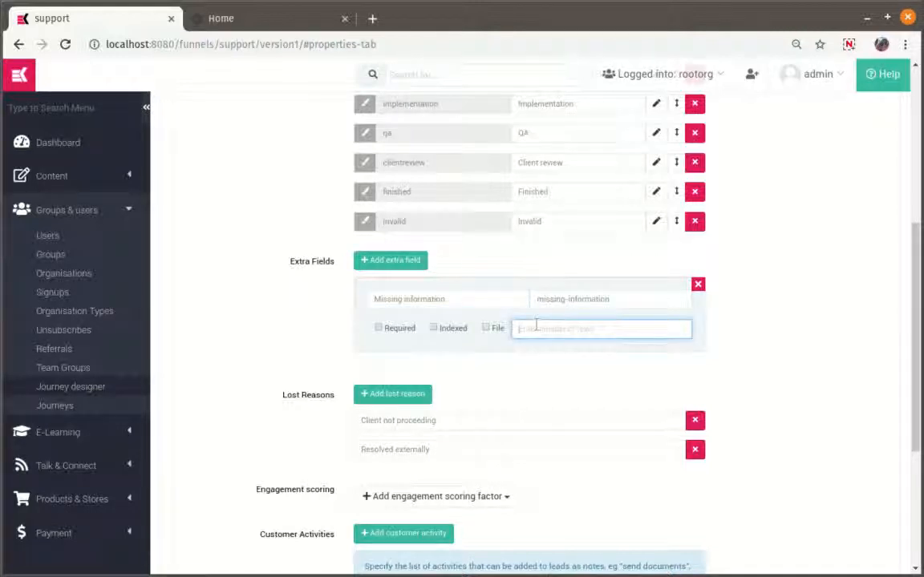
pyautogui.write('2')
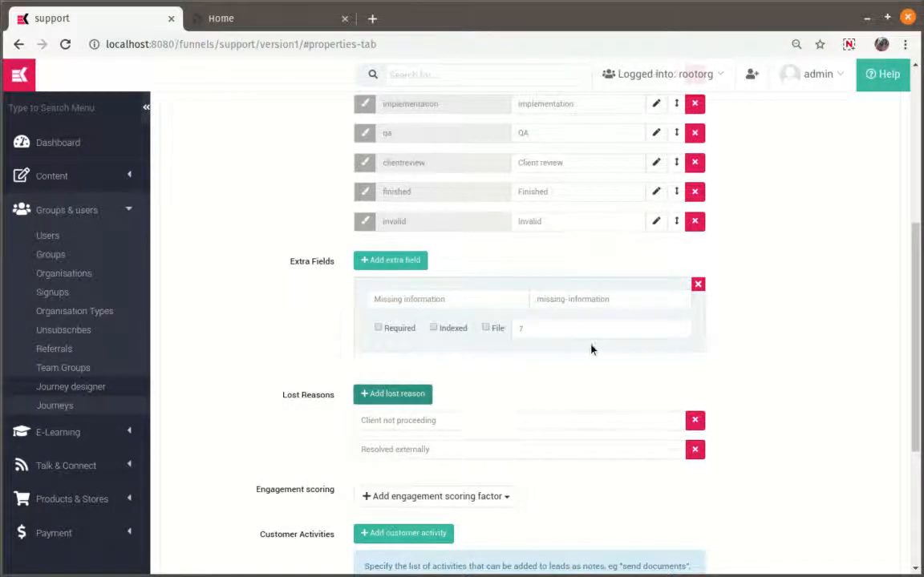
pyautogui.scroll(5, 557, 384)
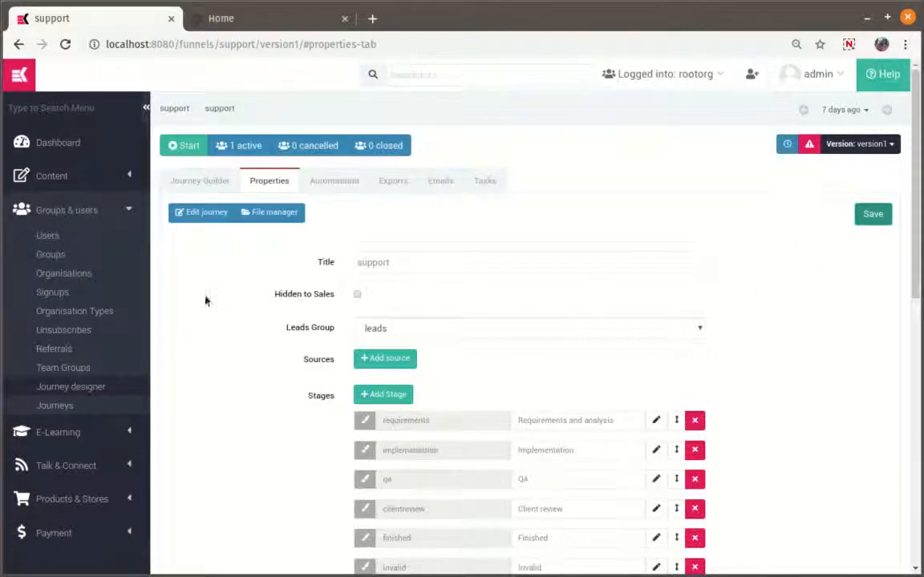
pyautogui.click(215, 181)
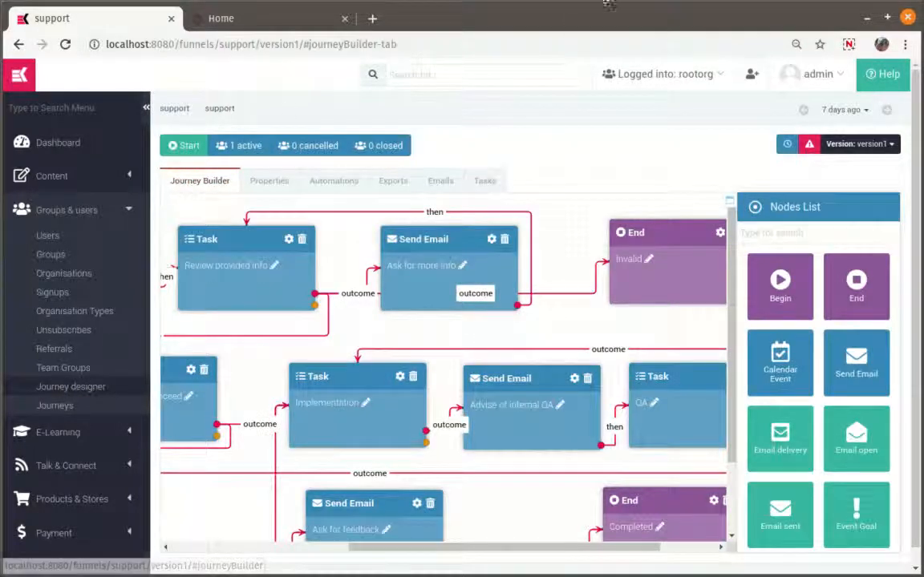
# - Check the More information extra field in the journey's properties, and reload the page in the journey builder
pyautogui.click(848, 44)
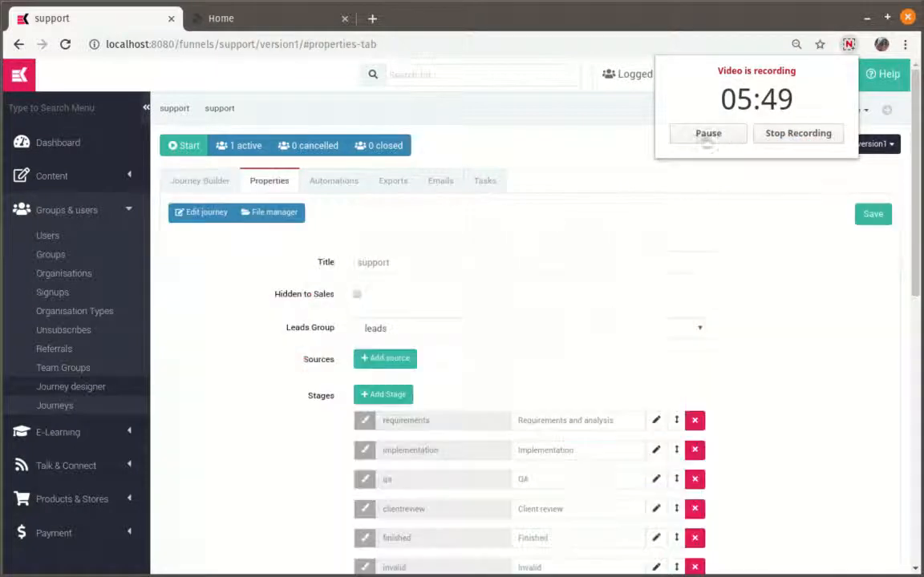
pyautogui.click(773, 264)
pyautogui.scroll(-3, 773, 264)
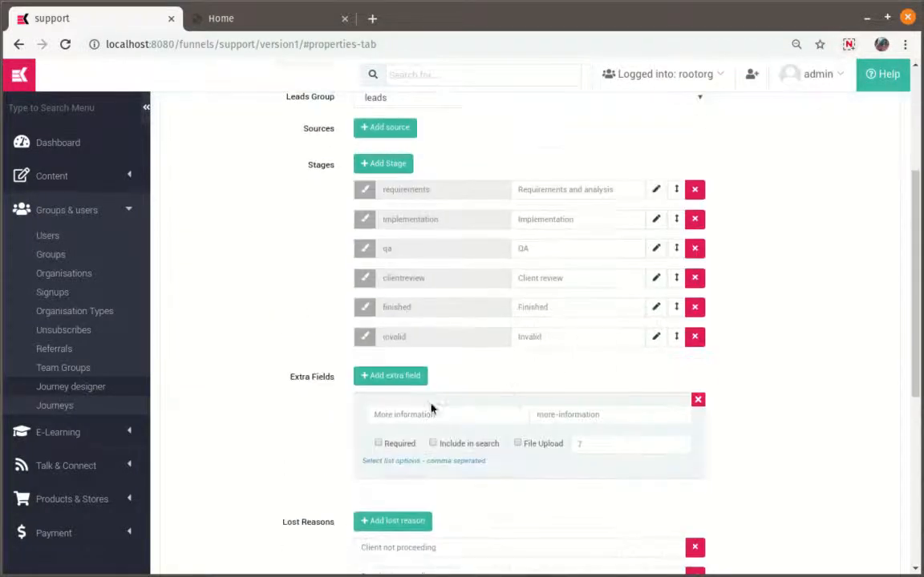
pyautogui.scroll(3, 214, 166)
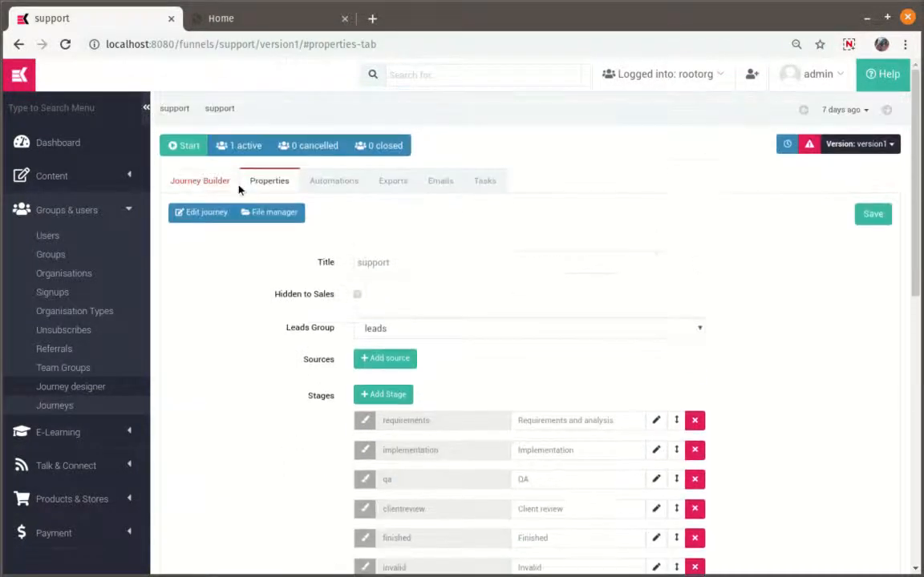
pyautogui.click(222, 186)
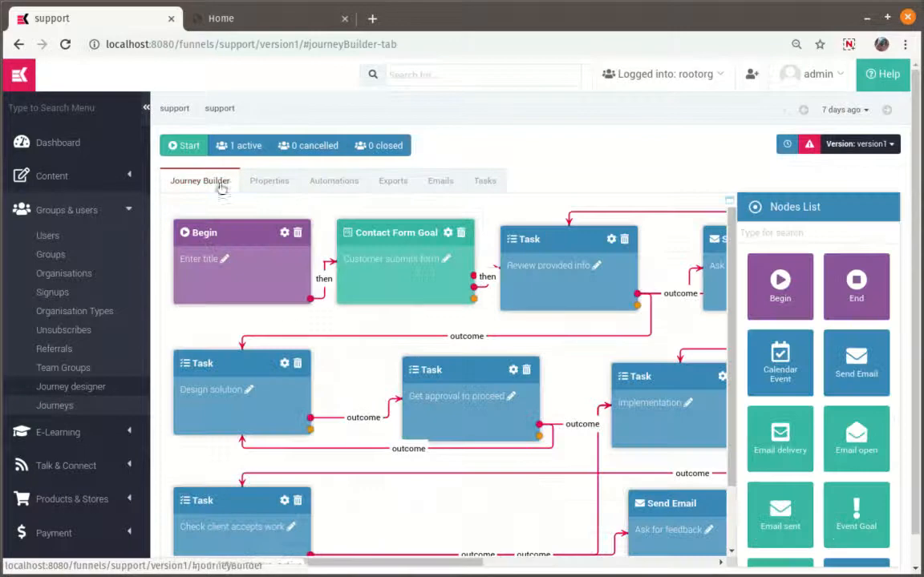
pyautogui.click(66, 44)
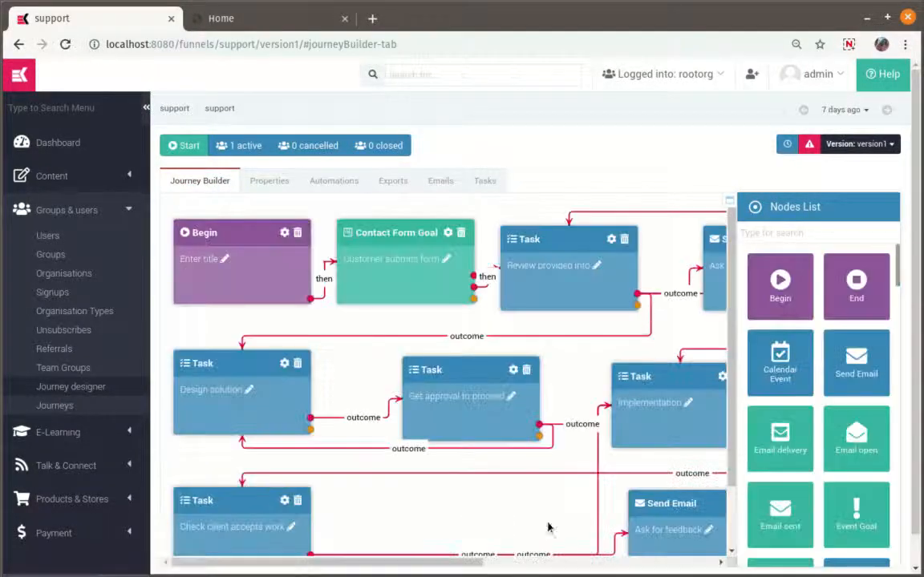
# - Assign the More information field to the Review provided info task's outcome leading to the Ask for more info email, and save the task
pyautogui.moveTo(449, 562); pyautogui.dragTo(654, 562)
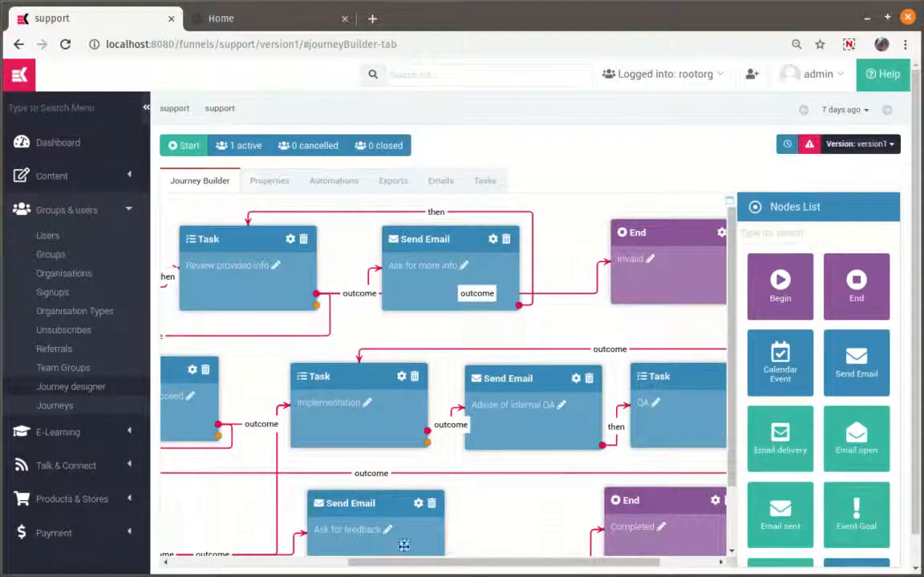
pyautogui.moveTo(402, 562); pyautogui.dragTo(337, 562)
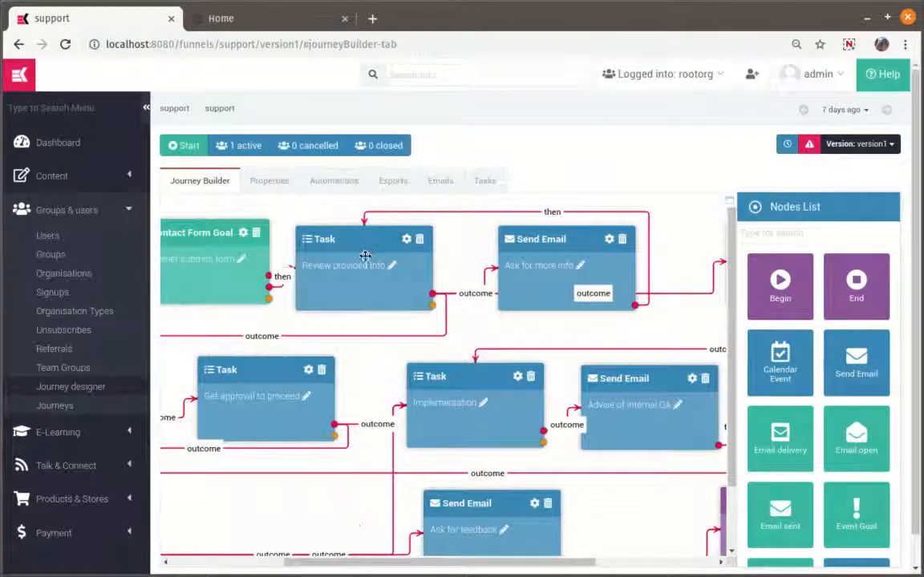
pyautogui.click(407, 241)
pyautogui.scroll(-3, 845, 320)
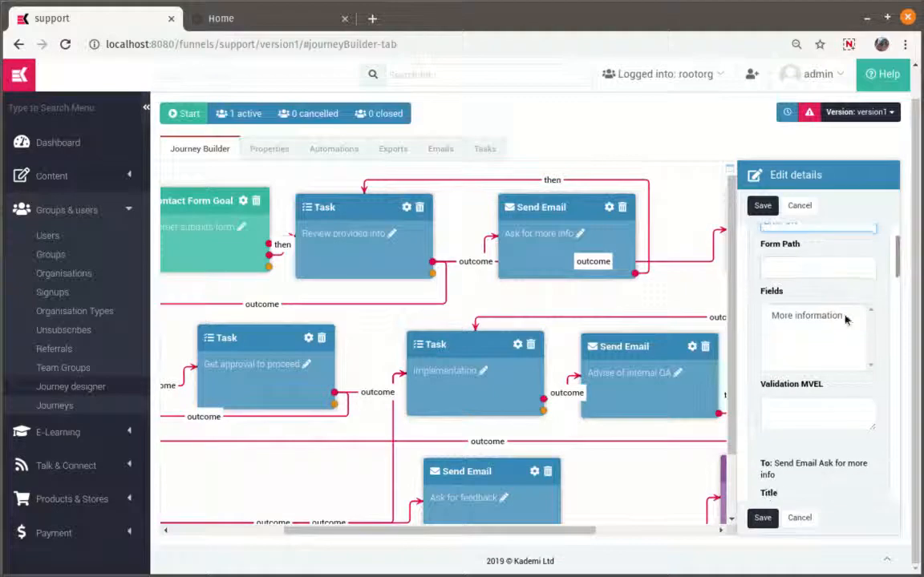
pyautogui.scroll(-1, 895, 292)
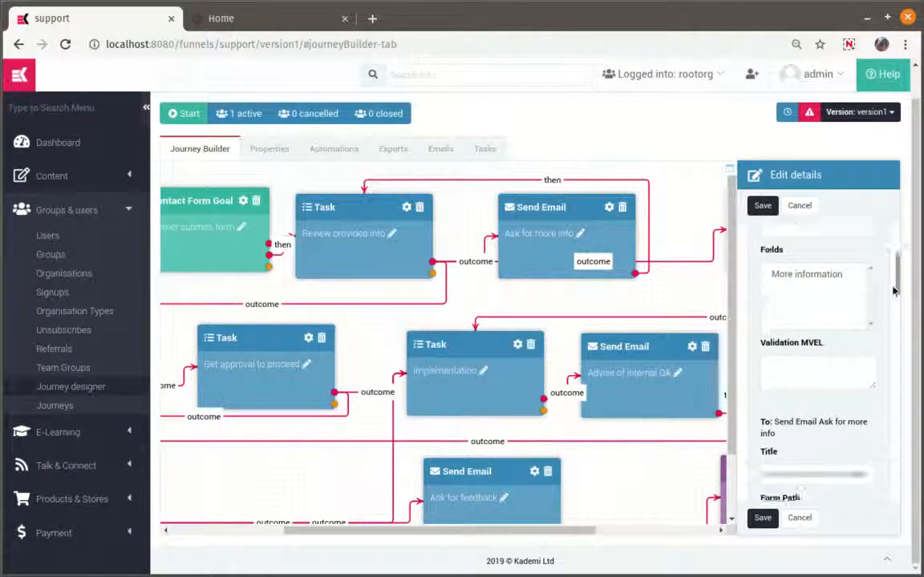
pyautogui.scroll(3, 895, 292)
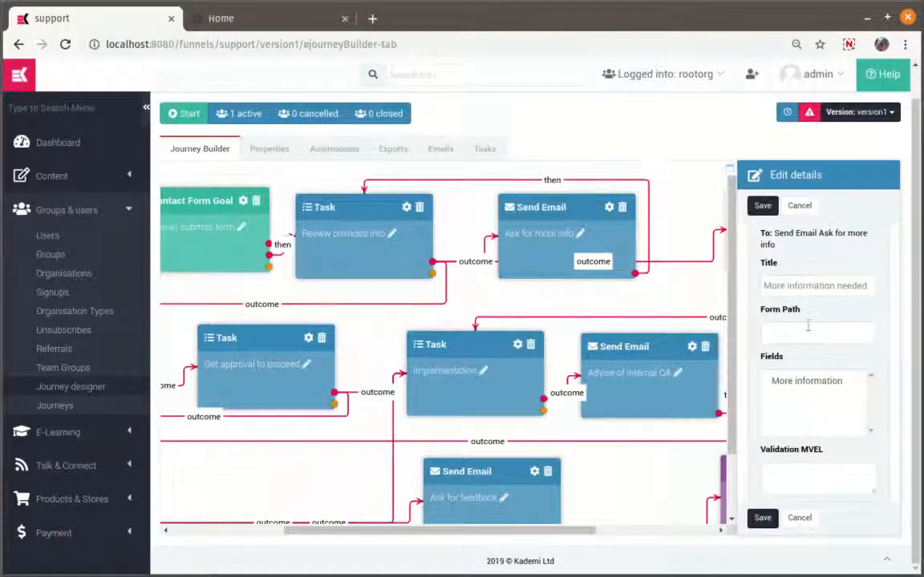
pyautogui.click(804, 382)
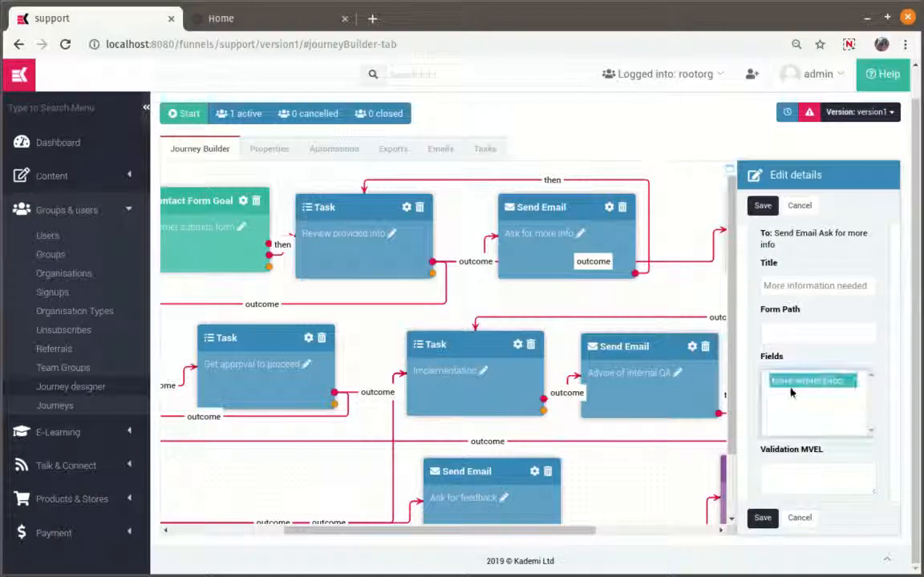
pyautogui.click(762, 517)
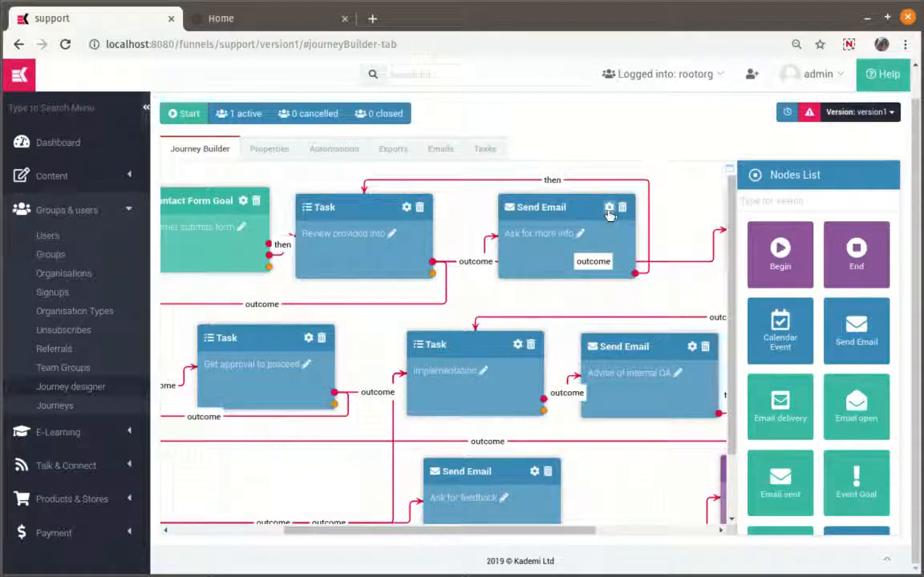
# - Set the website of the Ask for more info email to contact
pyautogui.moveTo(598, 530); pyautogui.dragTo(683, 530)
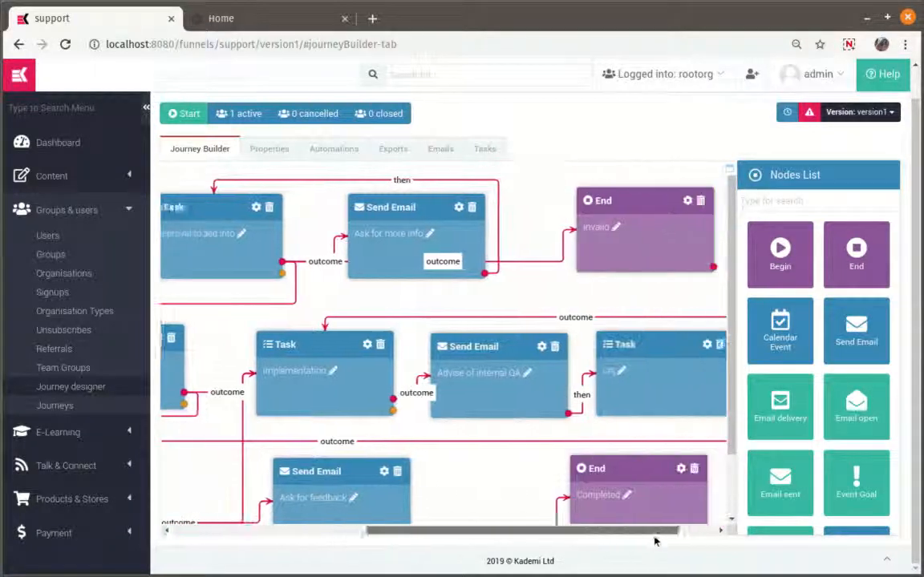
pyautogui.click(456, 208)
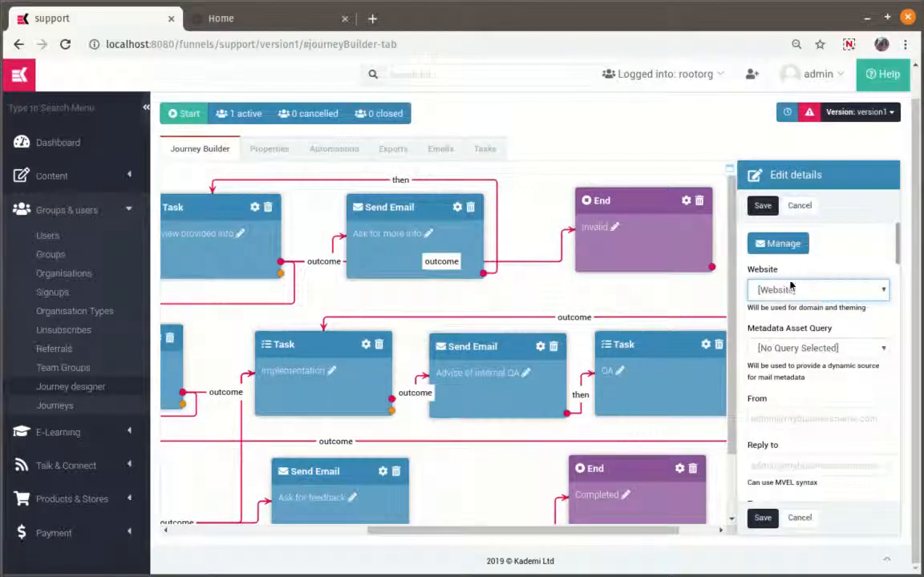
pyautogui.click(797, 304)
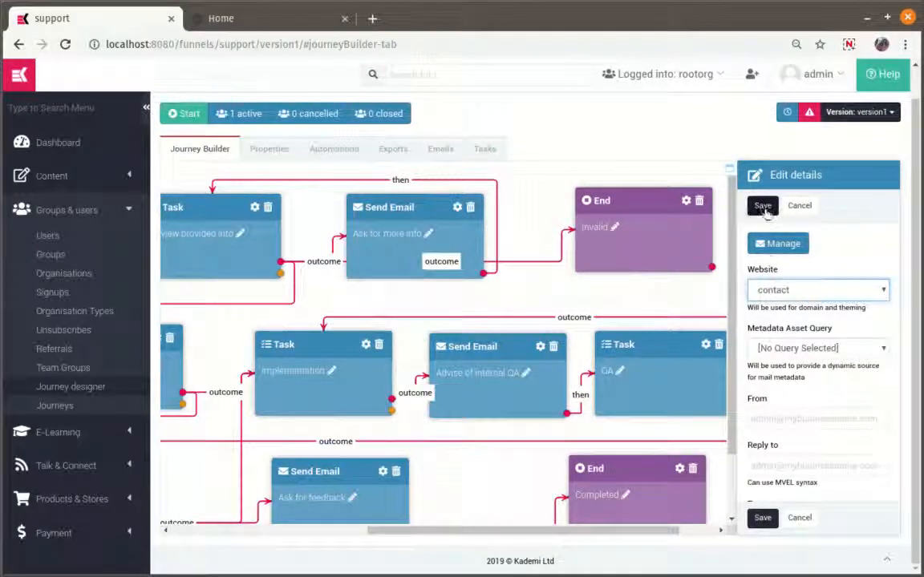
# - Set the Ask for more info email's subject to "Your support task - more information required" and save the node
pyautogui.scroll(-1, 815, 369)
pyautogui.scroll(-4, 815, 370)
pyautogui.click(802, 376)
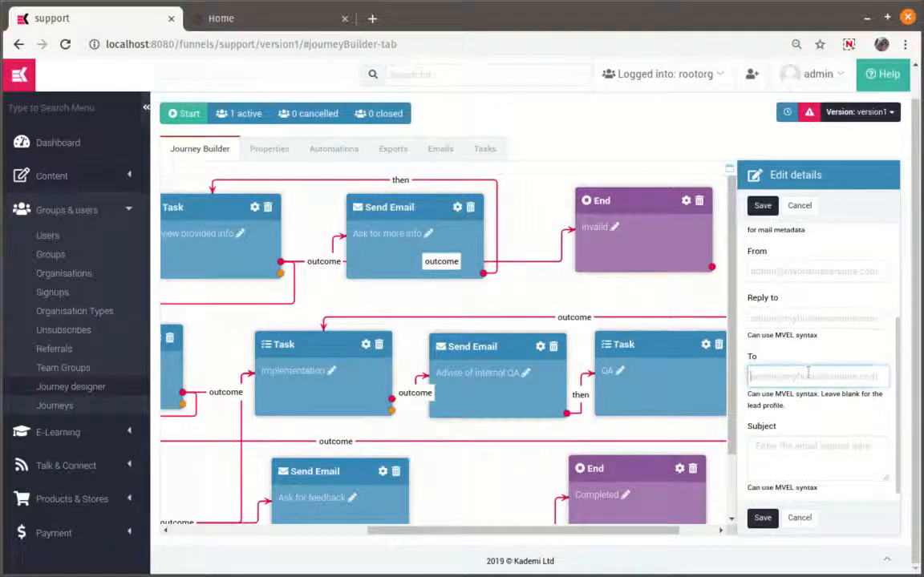
pyautogui.click(800, 450)
pyautogui.write('#')
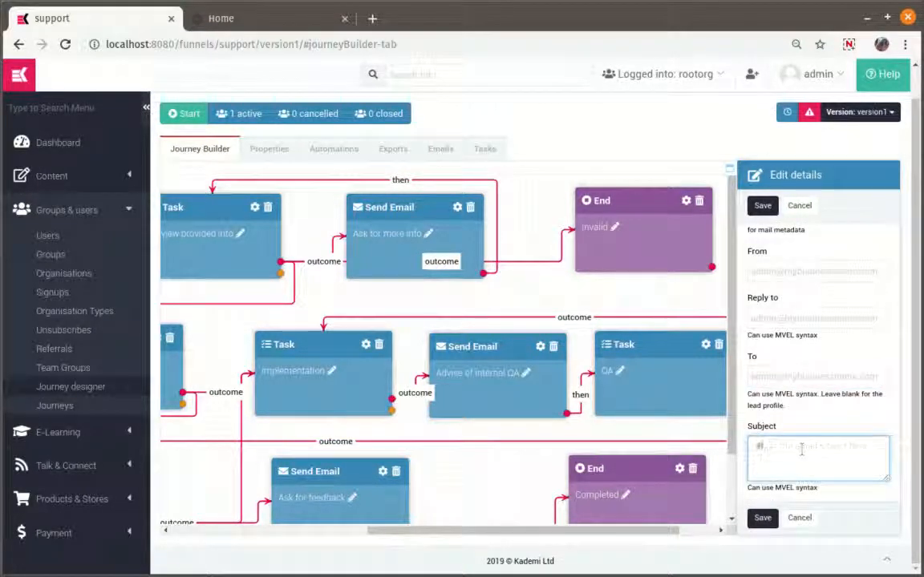
pyautogui.write('our subjort ')
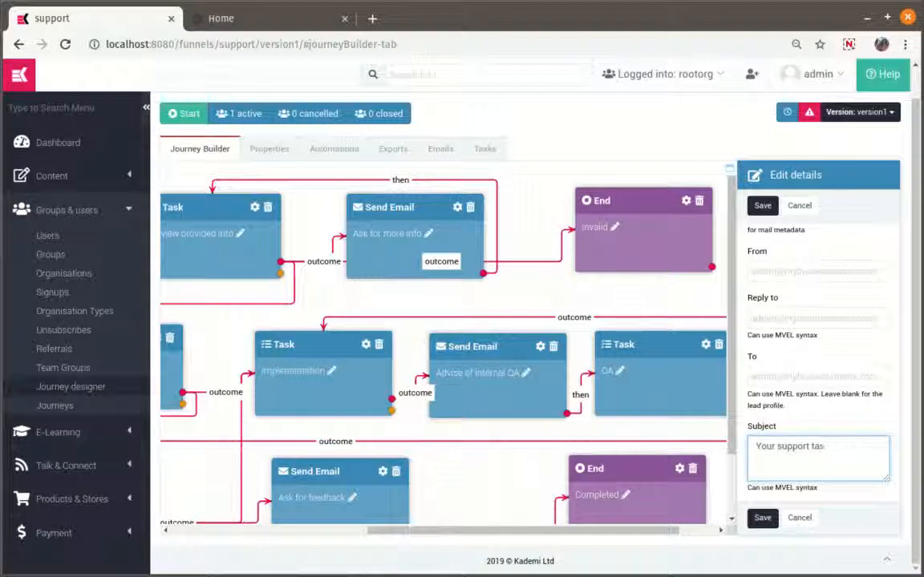
pyautogui.write('task - more')
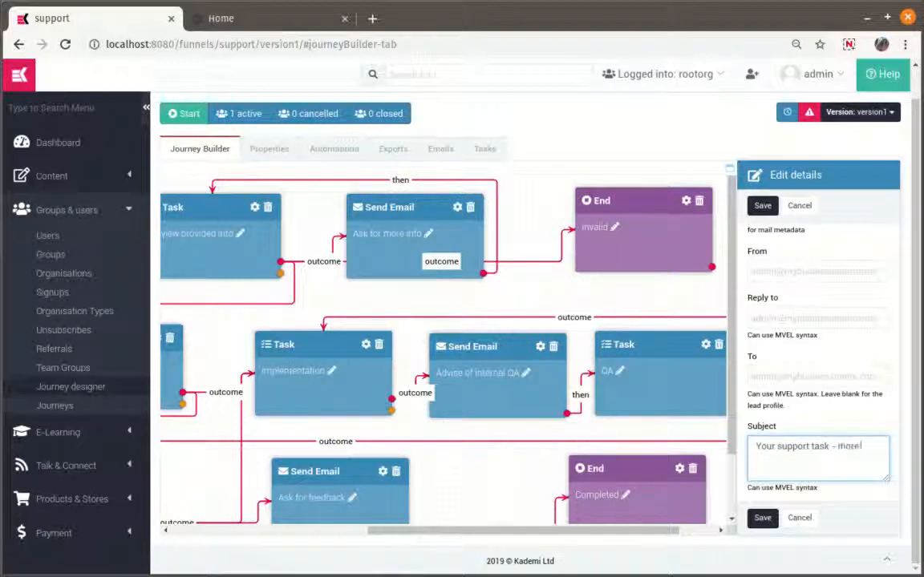
pyautogui.write(' information re')
pyautogui.write('quired')
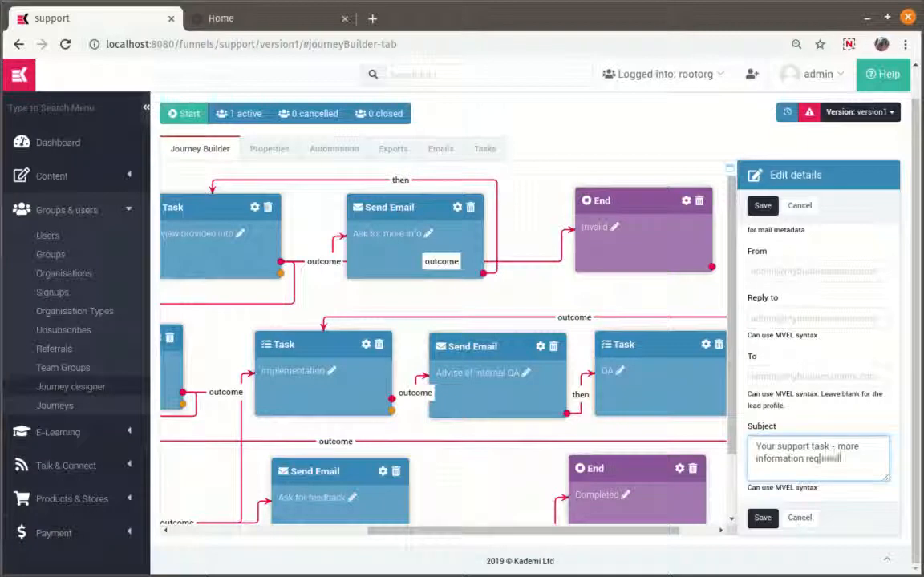
pyautogui.click(761, 517)
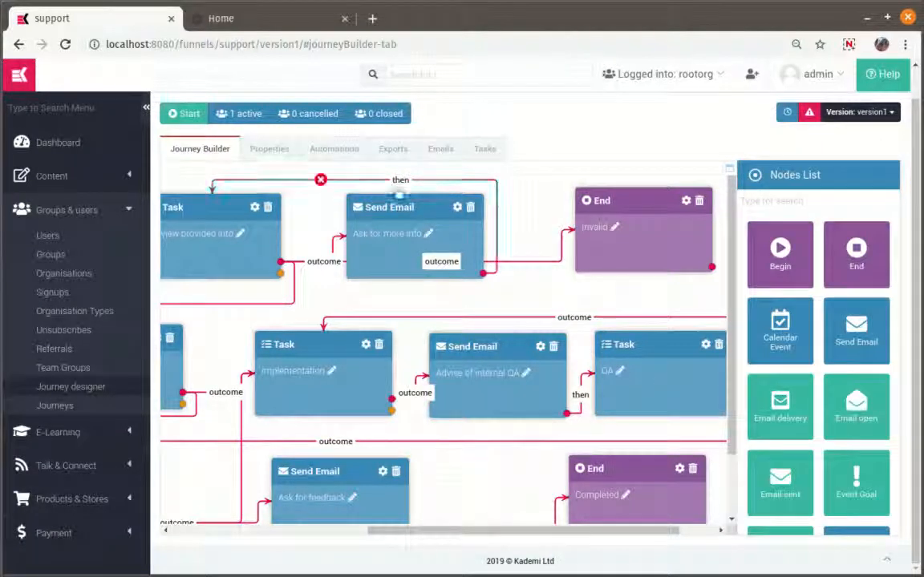
# - Open the Ask for more info email's management page in a new browser tab and edit its message in the visual editor
pyautogui.click(457, 207)
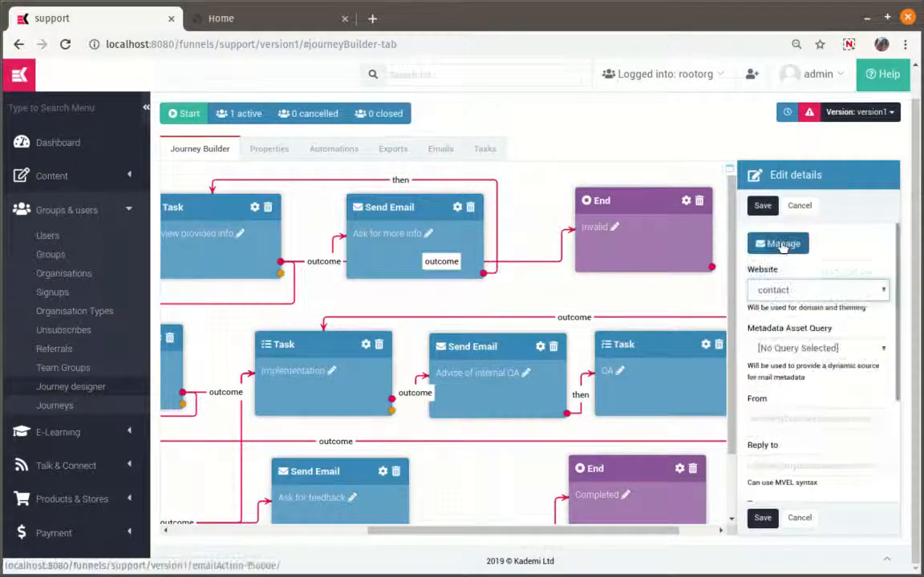
pyautogui.middleClick(781, 244)
pyautogui.click(232, 19)
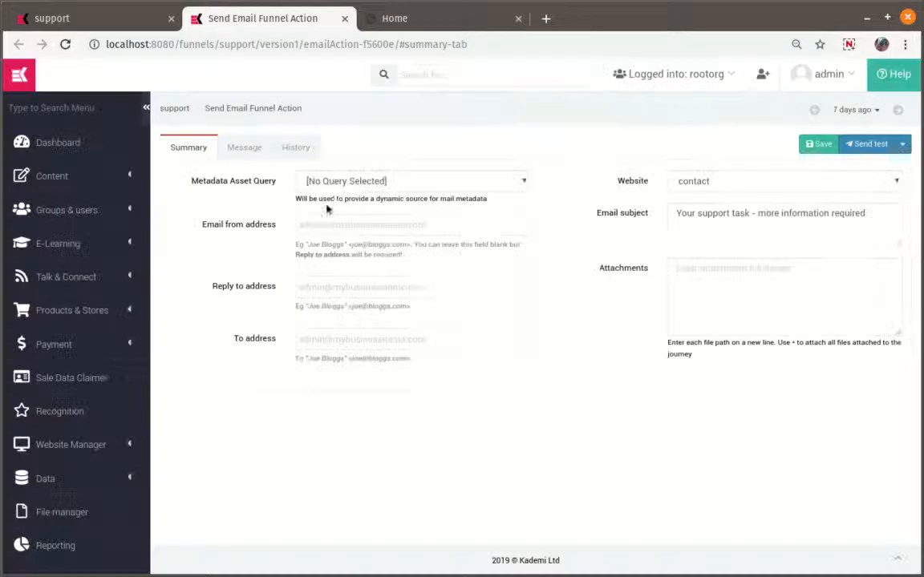
pyautogui.click(242, 148)
pyautogui.click(194, 181)
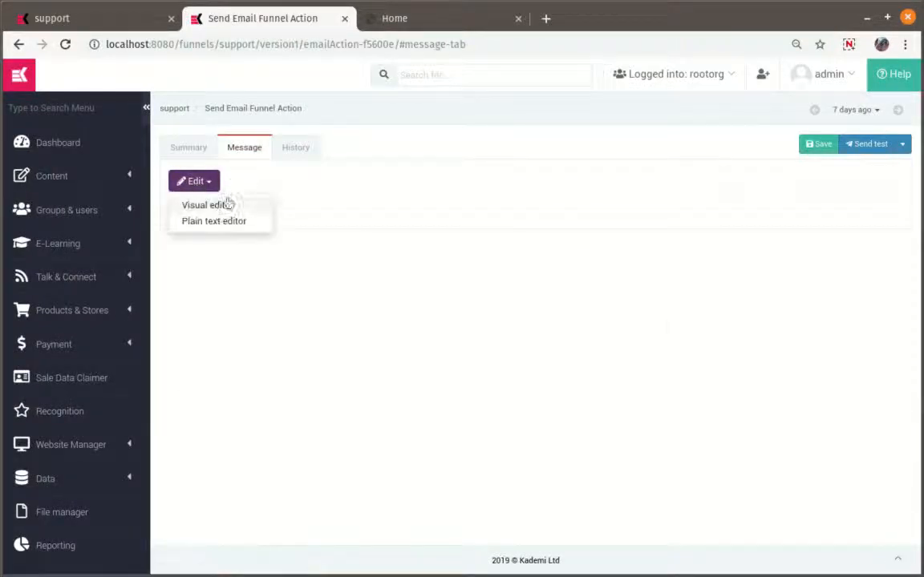
pyautogui.click(225, 205)
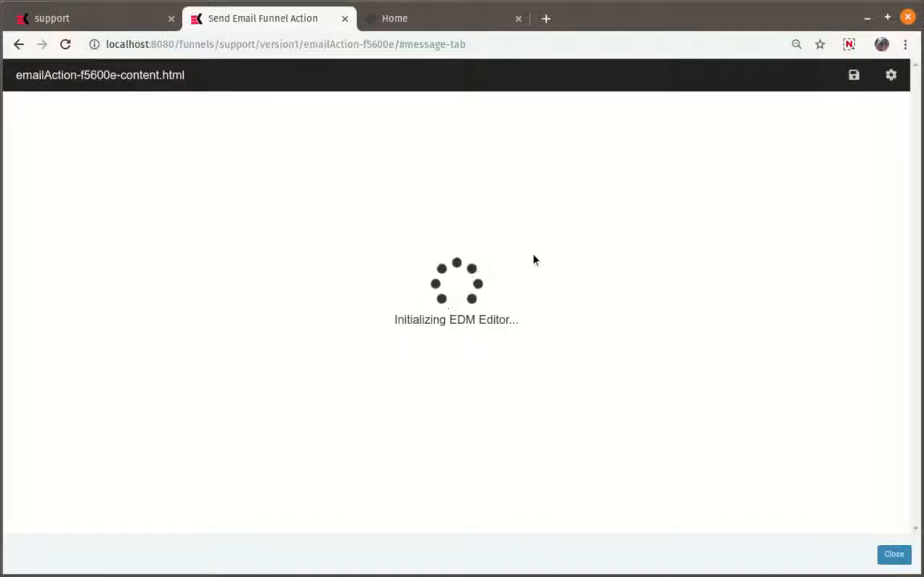
# - Add the content block with a centred heading title and a paragraph to the empty email message
pyautogui.click(457, 265)
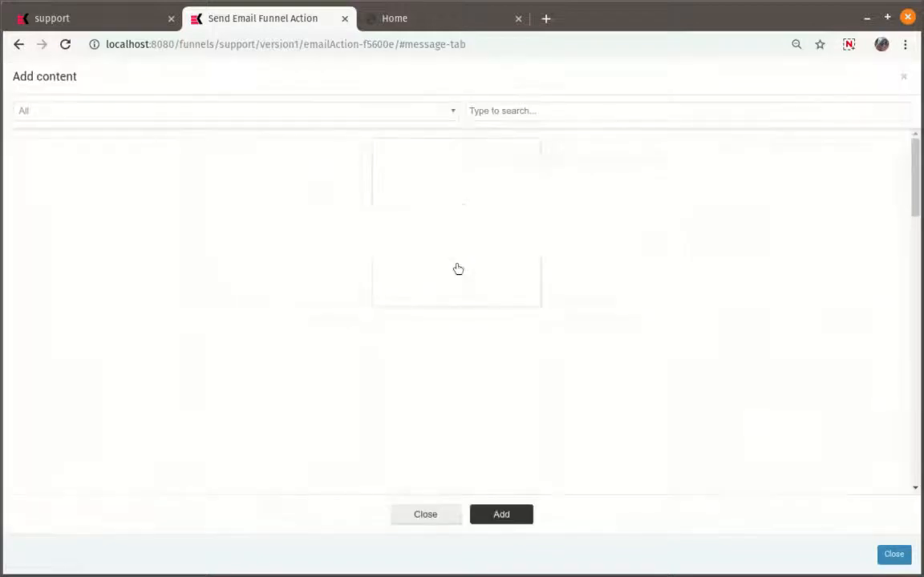
pyautogui.click(93, 218)
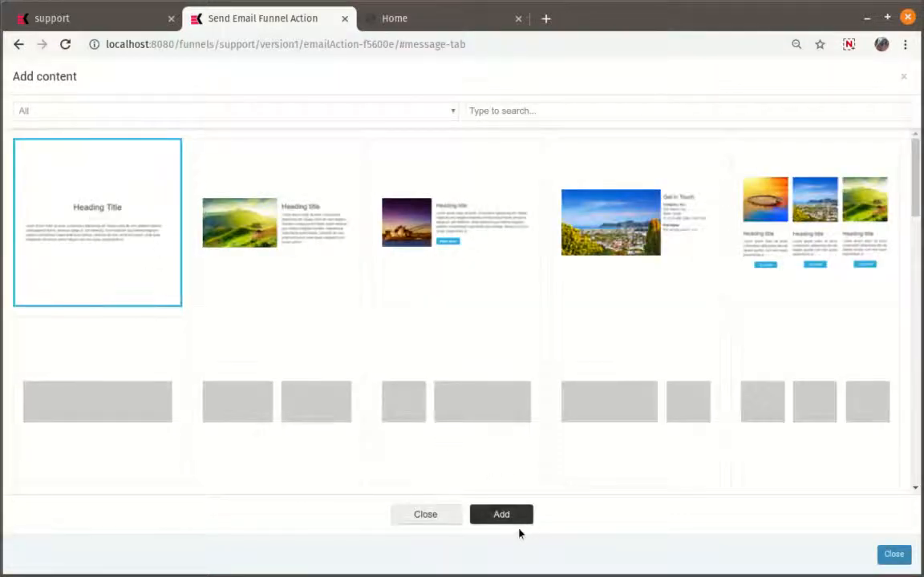
pyautogui.click(506, 514)
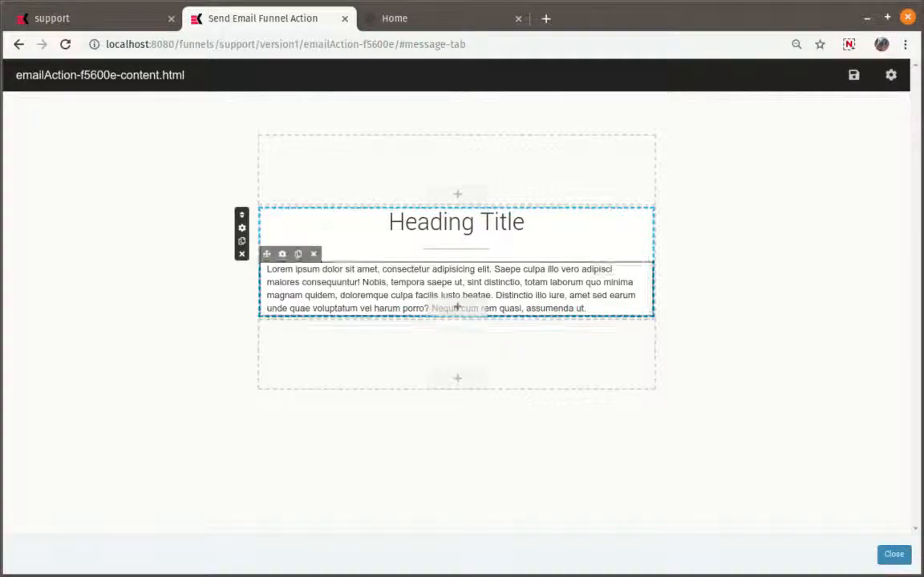
# - Replace the placeholder paragraph with "More information needed:" followed by the More information Kcode
pyautogui.click(556, 297)
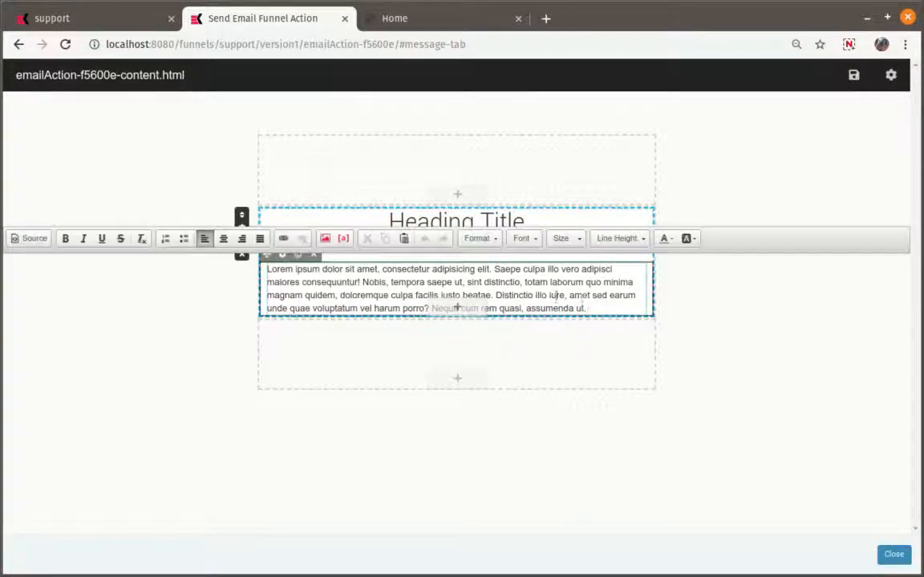
pyautogui.hotkey('ctrl', 'a')
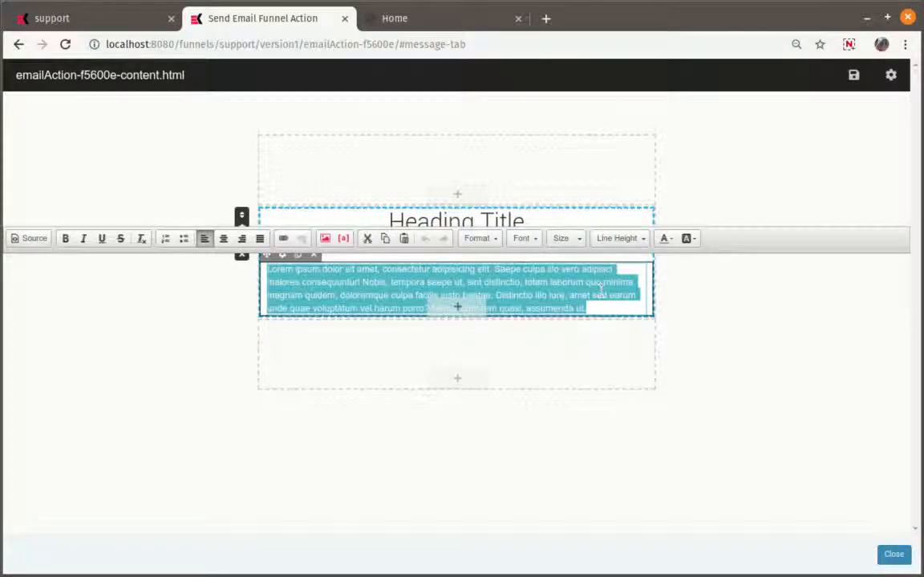
pyautogui.write('More infor')
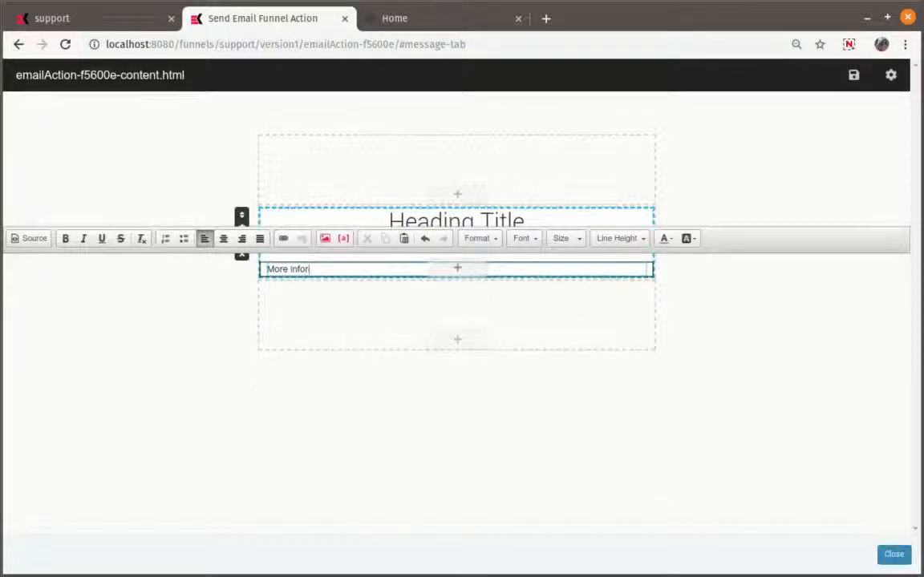
pyautogui.write('mation needed')
pyautogui.click(343, 238)
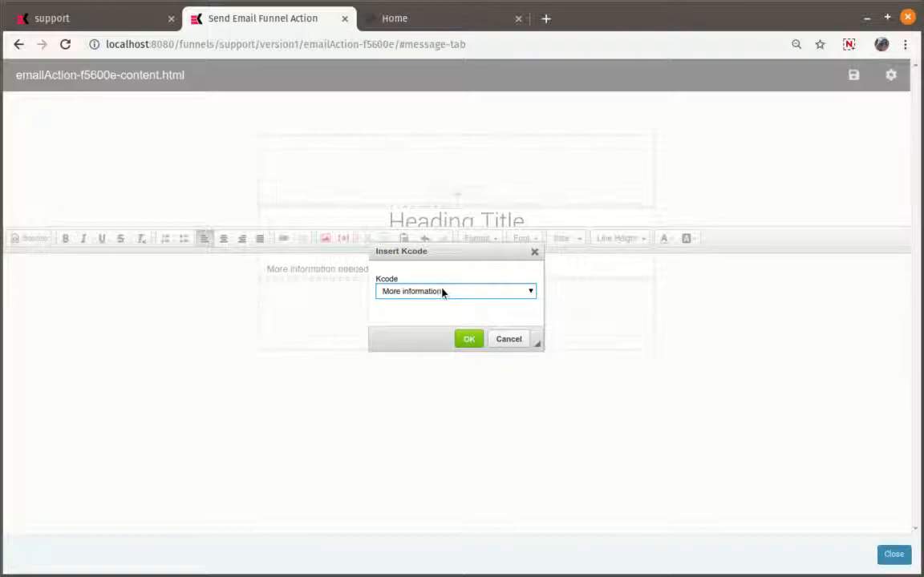
pyautogui.click(469, 339)
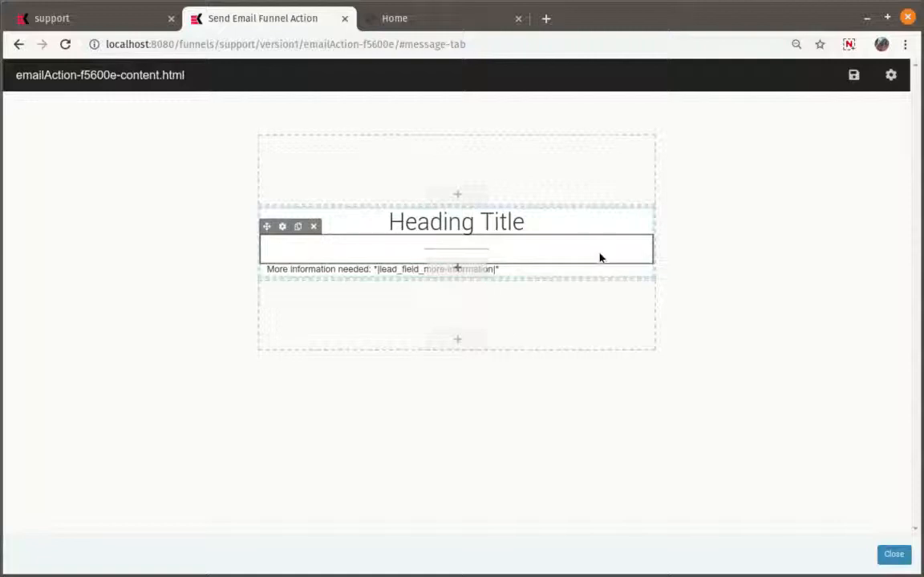
# - Save the email message and close it to return to the journey builder
pyautogui.click(854, 77)
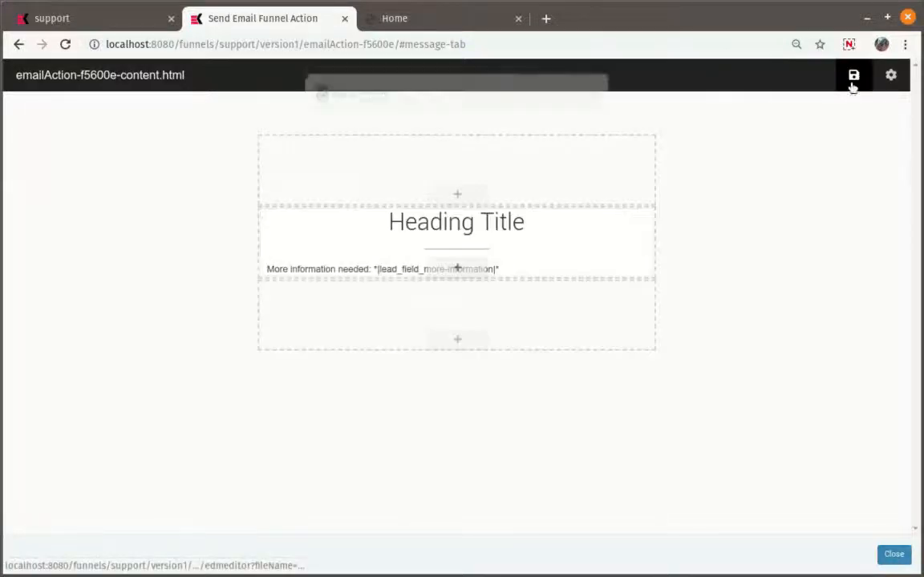
pyautogui.click(894, 554)
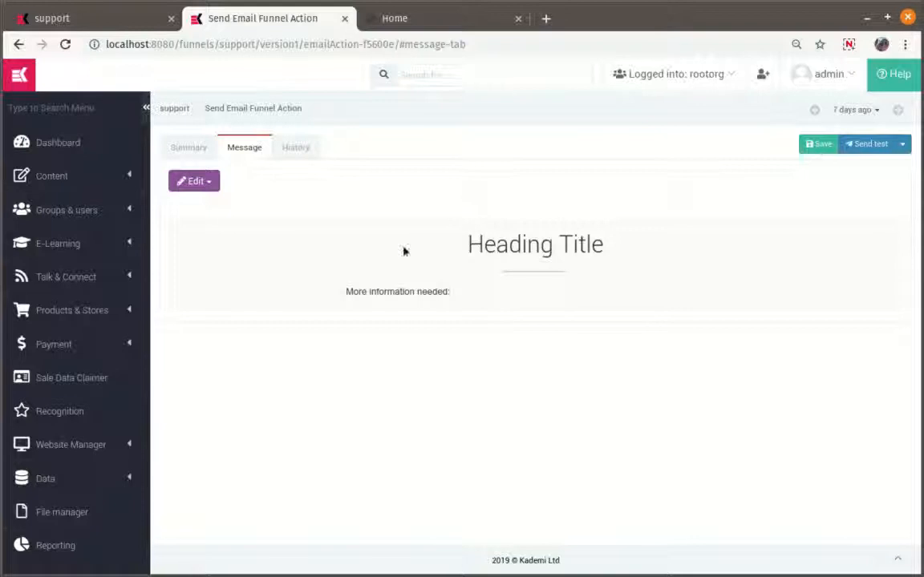
pyautogui.click(343, 19)
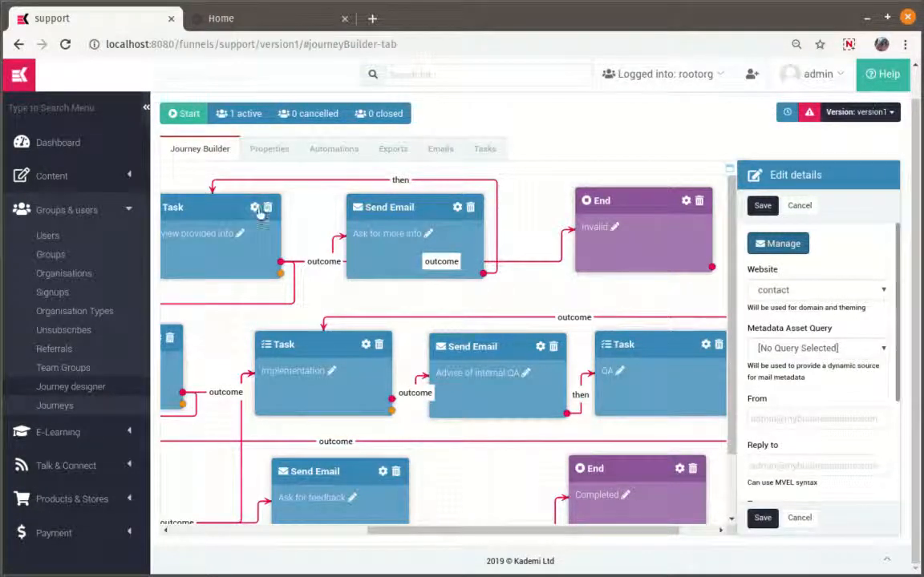
# - Check the outcome settings of the Review provided info task and the achieved stage of the Invalid end node
pyautogui.click(233, 201)
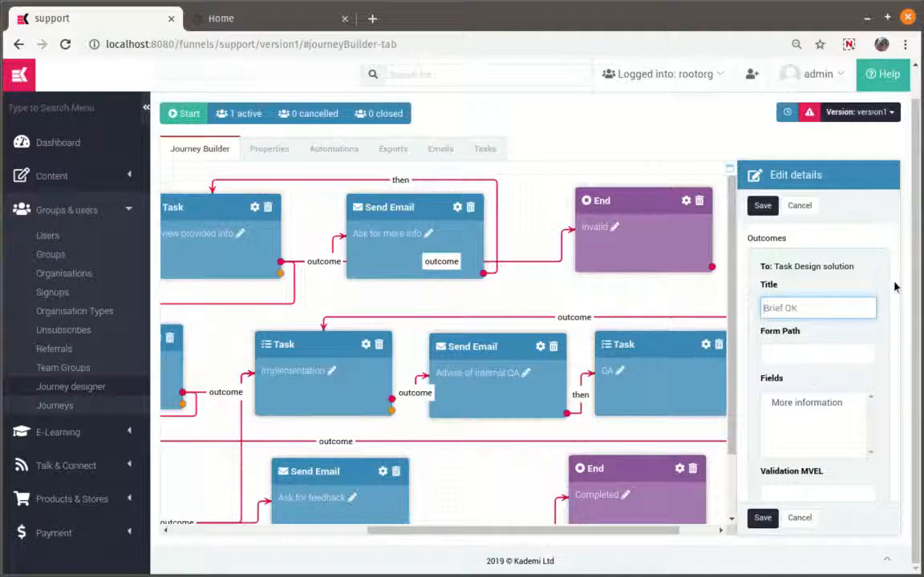
pyautogui.scroll(-5, 891, 290)
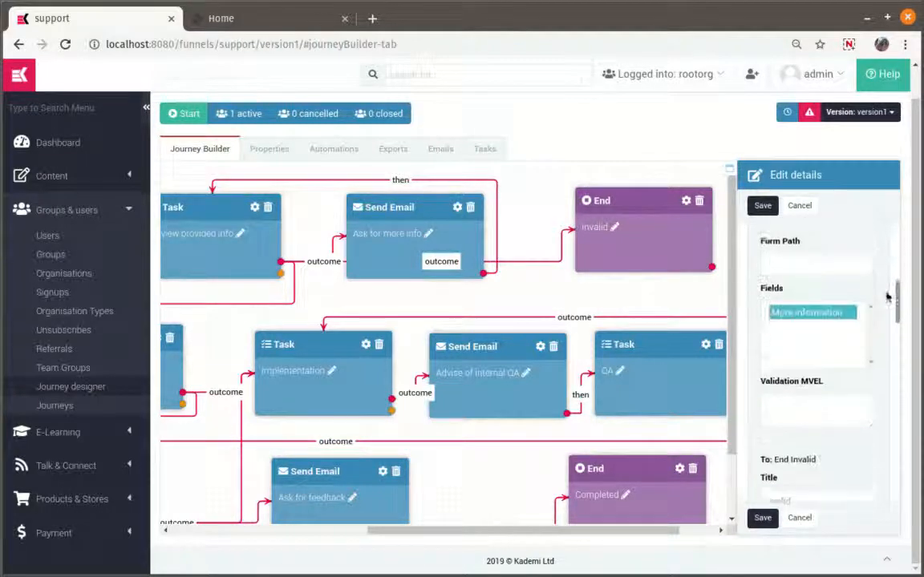
pyautogui.scroll(-3, 888, 297)
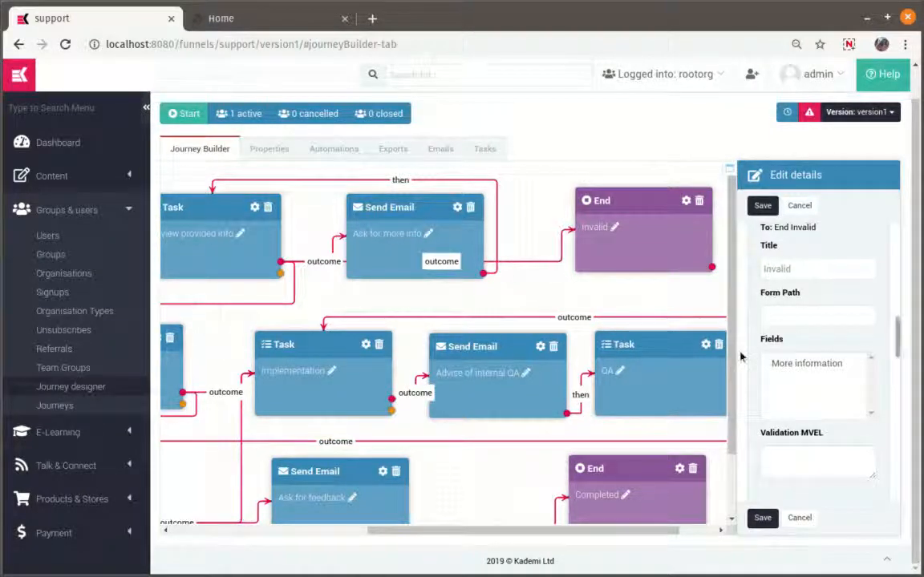
pyautogui.scroll(-1, 734, 358)
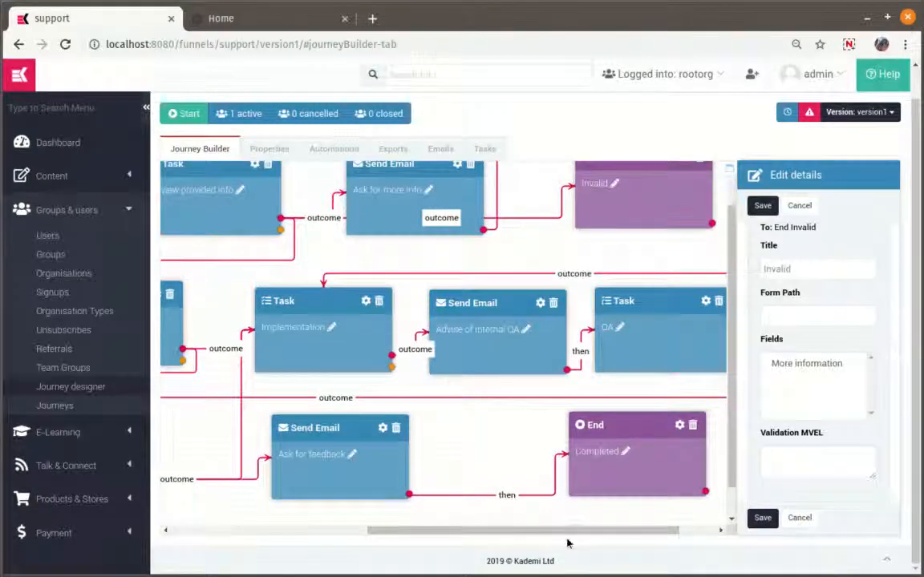
pyautogui.scroll(1, 635, 238)
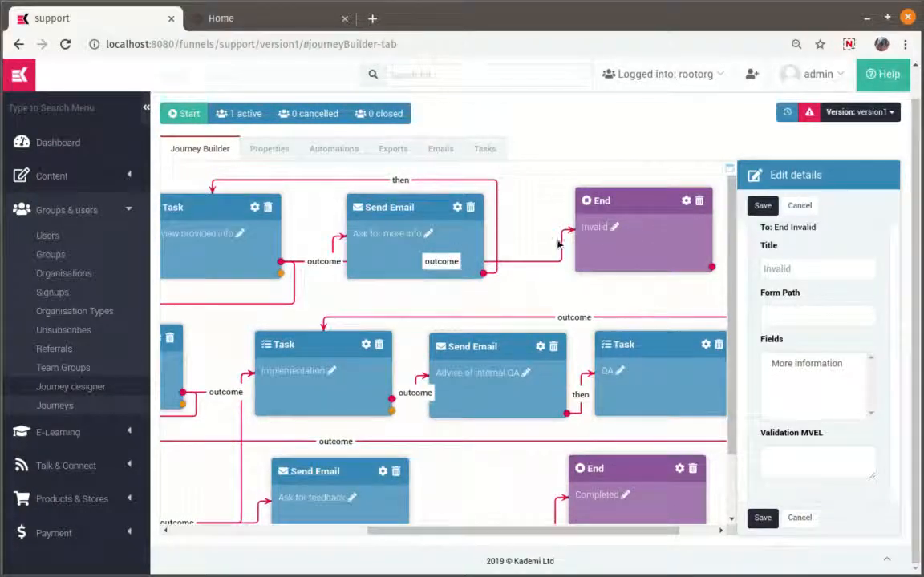
pyautogui.click(686, 202)
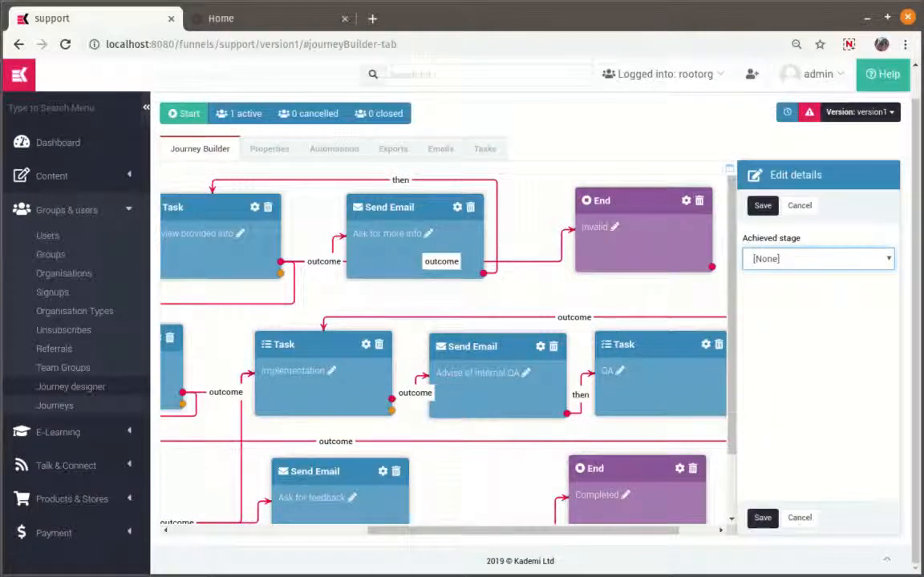
pyautogui.click(761, 206)
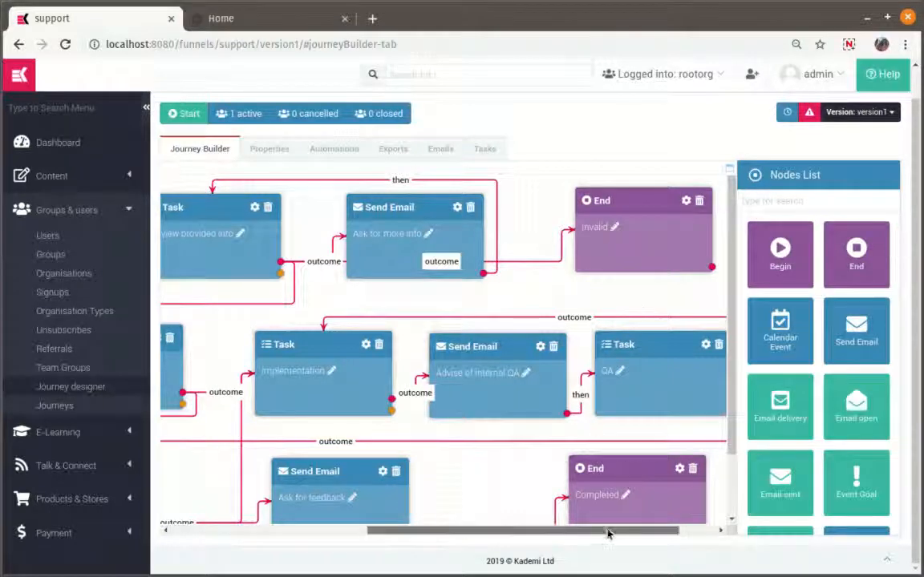
# - Look over the journey's flow from the Begin node through the design, approval and implementation tasks
pyautogui.moveTo(607, 534); pyautogui.dragTo(407, 534)
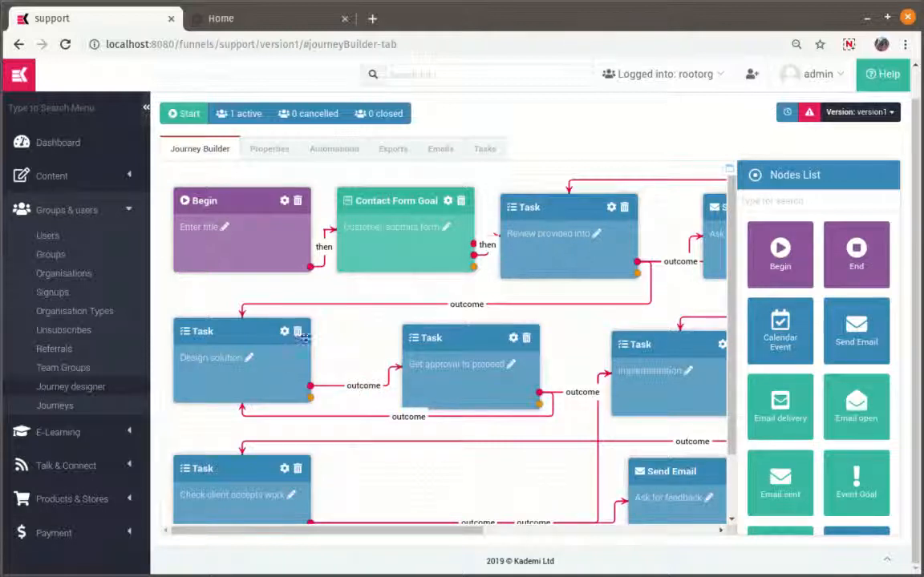
pyautogui.moveTo(340, 530); pyautogui.dragTo(417, 530)
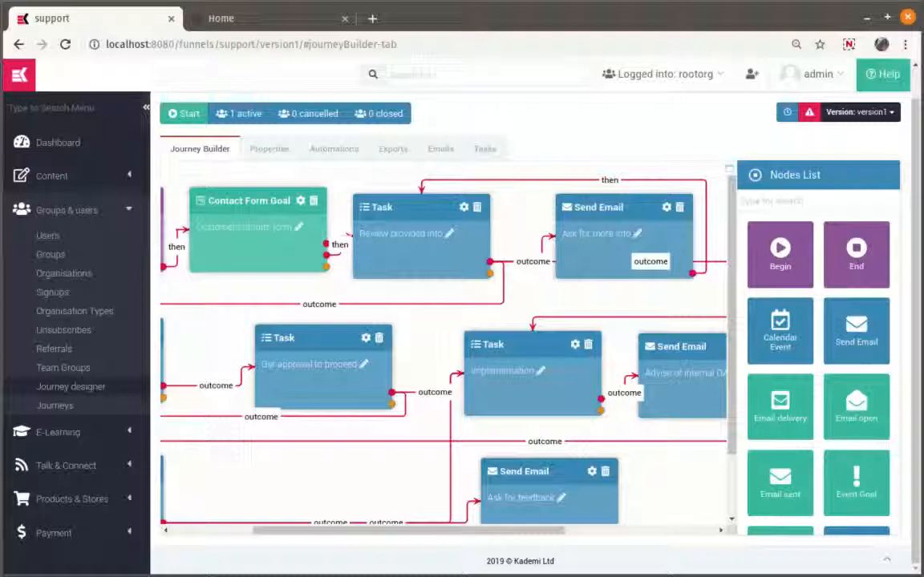
pyautogui.moveTo(375, 531); pyautogui.dragTo(287, 530)
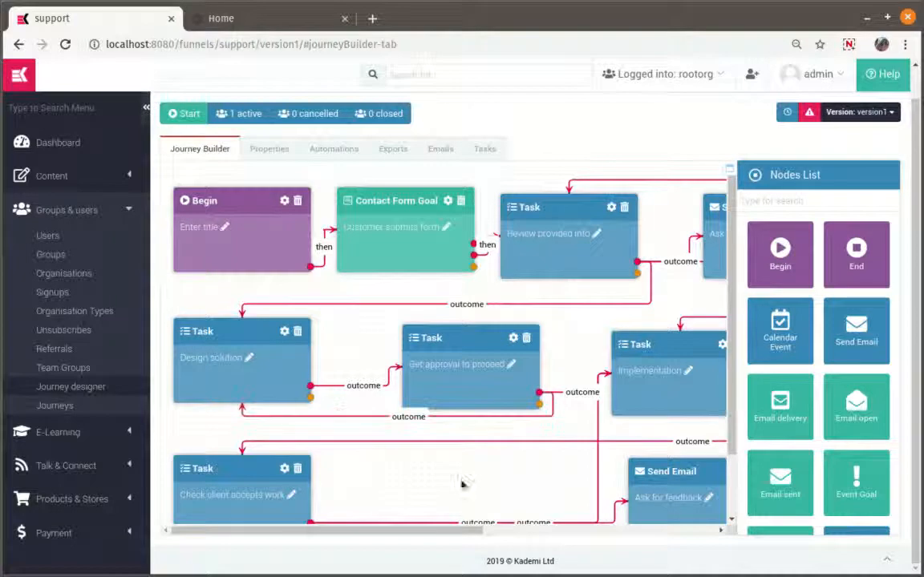
pyautogui.moveTo(419, 542); pyautogui.dragTo(537, 542)
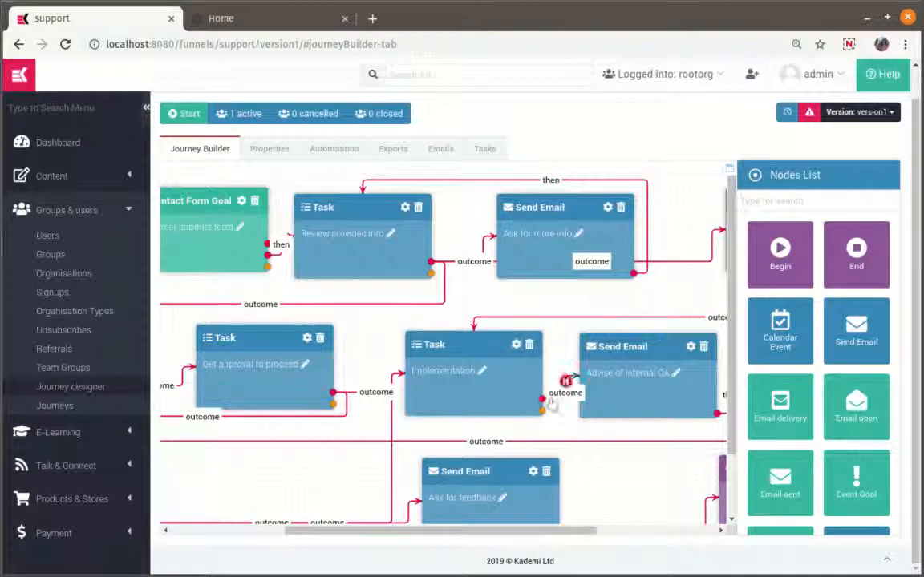
# - Look through the QA task's settings, from its outcomes down to the Assign to Profile field
pyautogui.moveTo(544, 531); pyautogui.dragTo(666, 531)
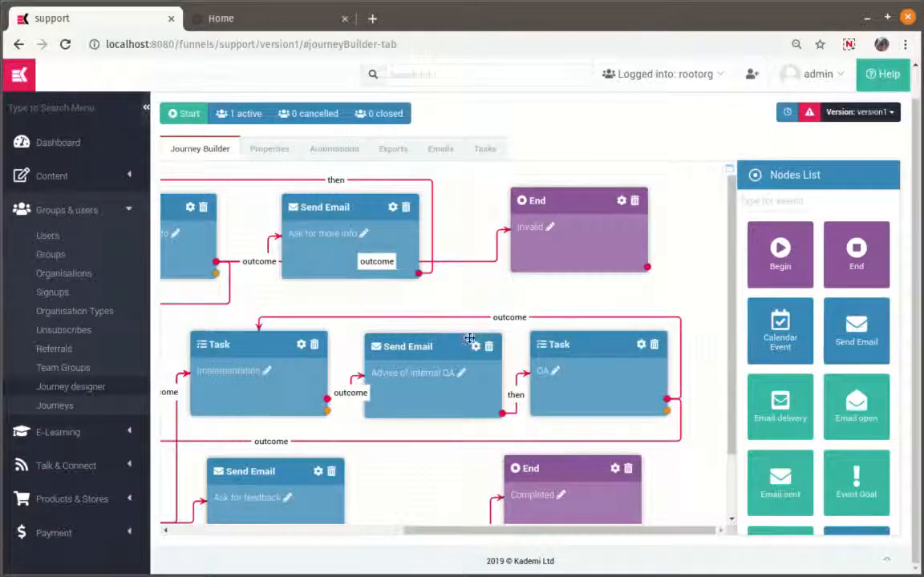
pyautogui.click(640, 345)
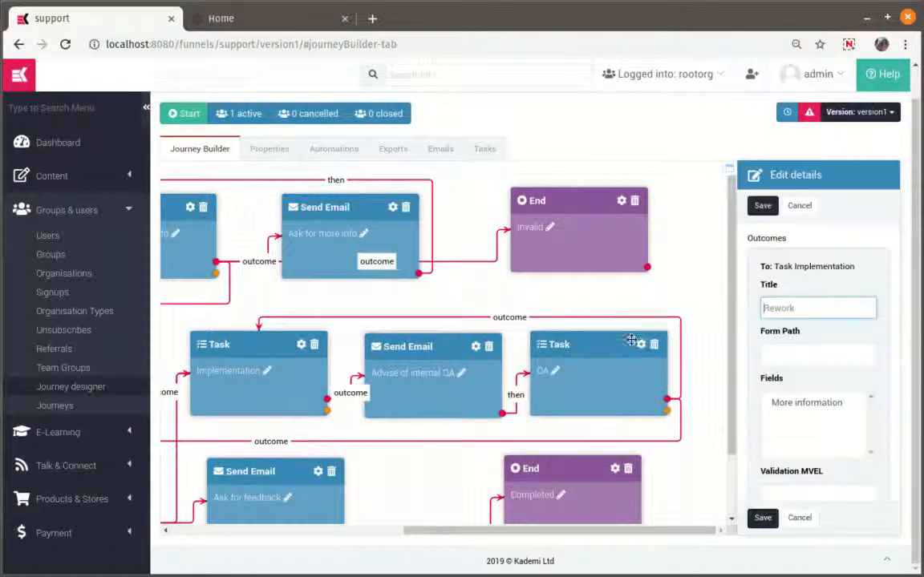
pyautogui.scroll(-5, 798, 315)
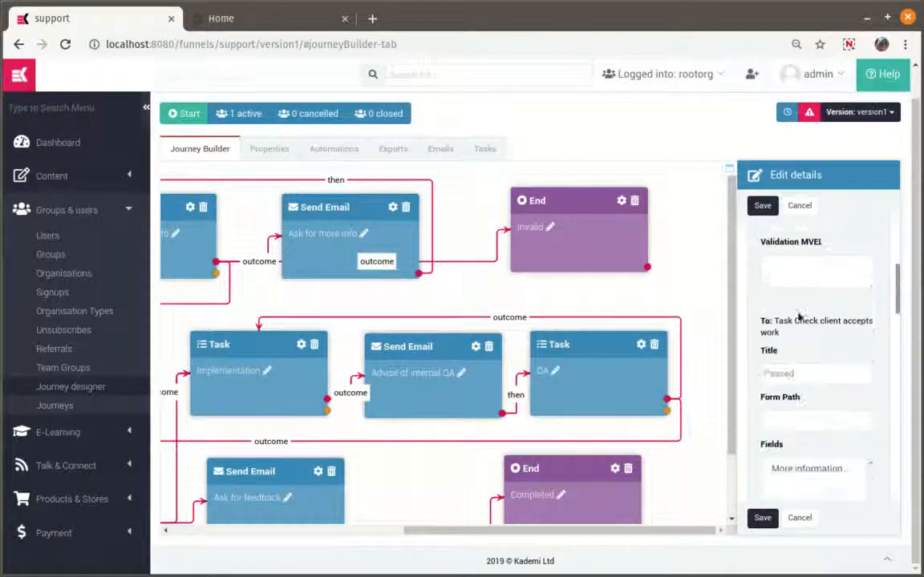
pyautogui.scroll(-6, 798, 315)
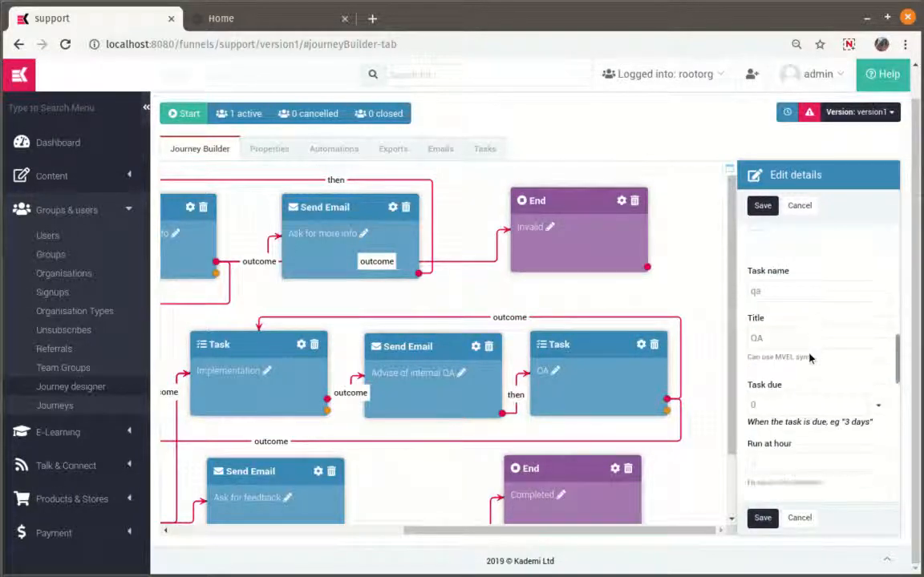
pyautogui.scroll(-4, 810, 351)
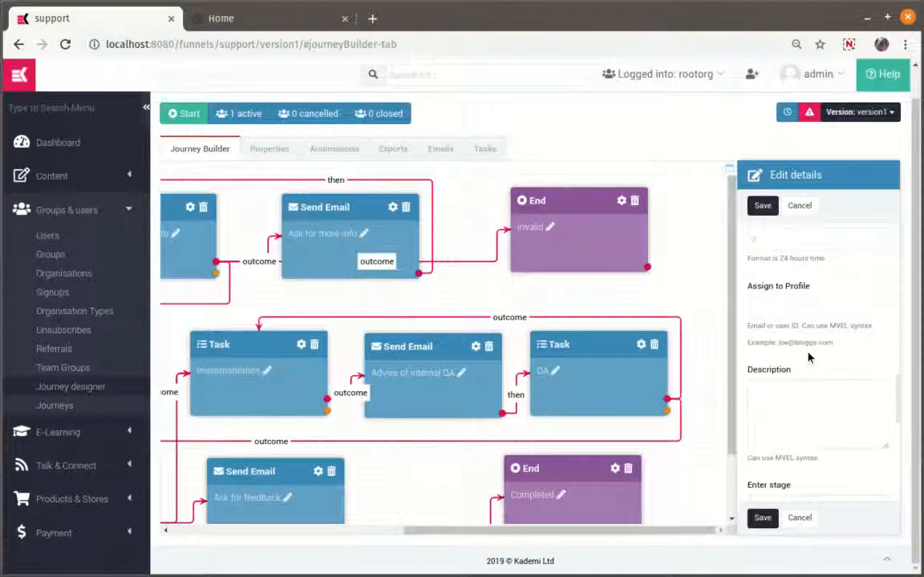
pyautogui.click(797, 302)
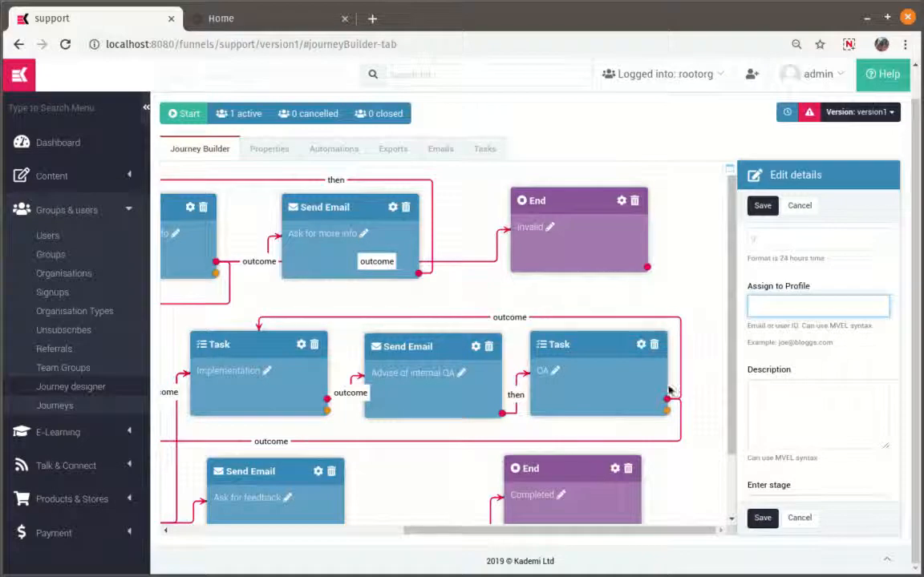
# - Review the QA task's Rework and Passed outcomes and the tasks they lead to
pyautogui.click(641, 345)
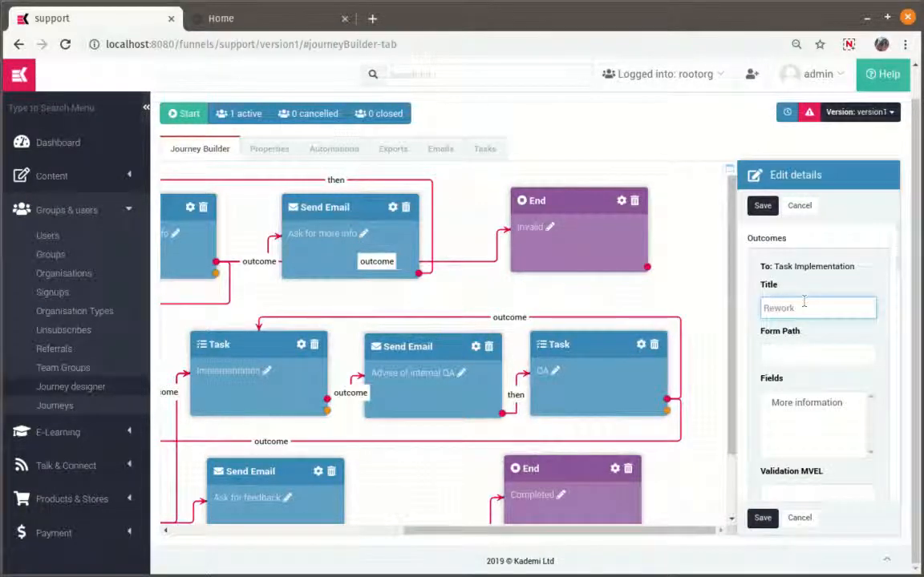
pyautogui.click(890, 295)
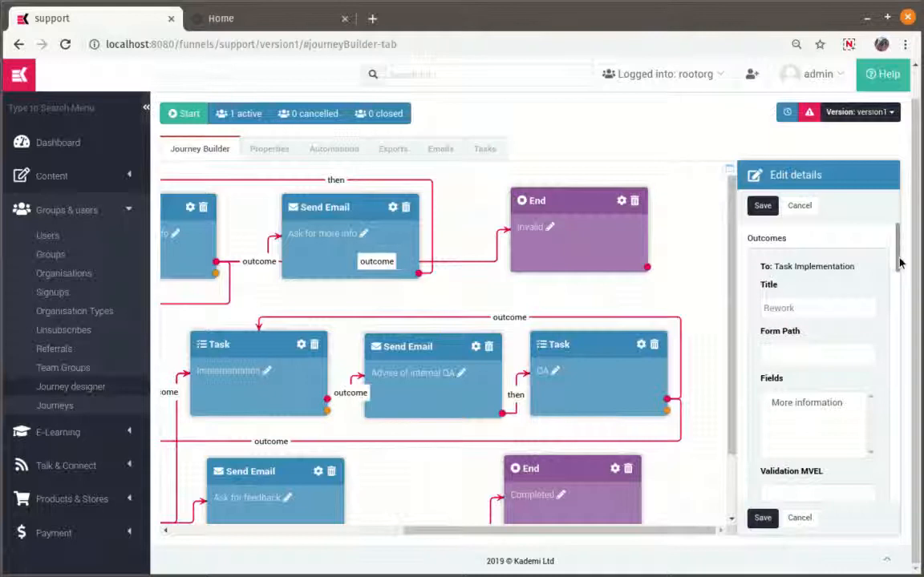
pyautogui.moveTo(900, 263); pyautogui.dragTo(899, 268)
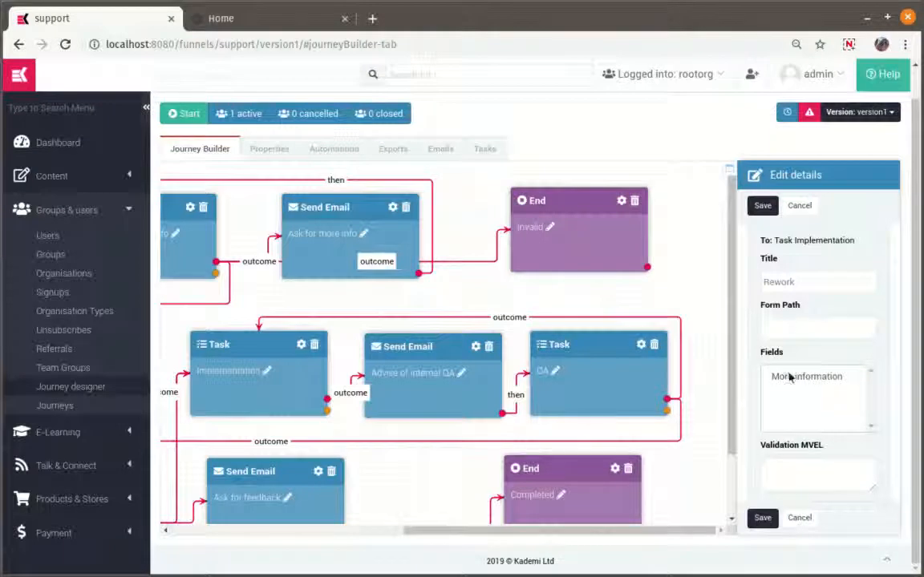
pyautogui.scroll(1, 886, 260)
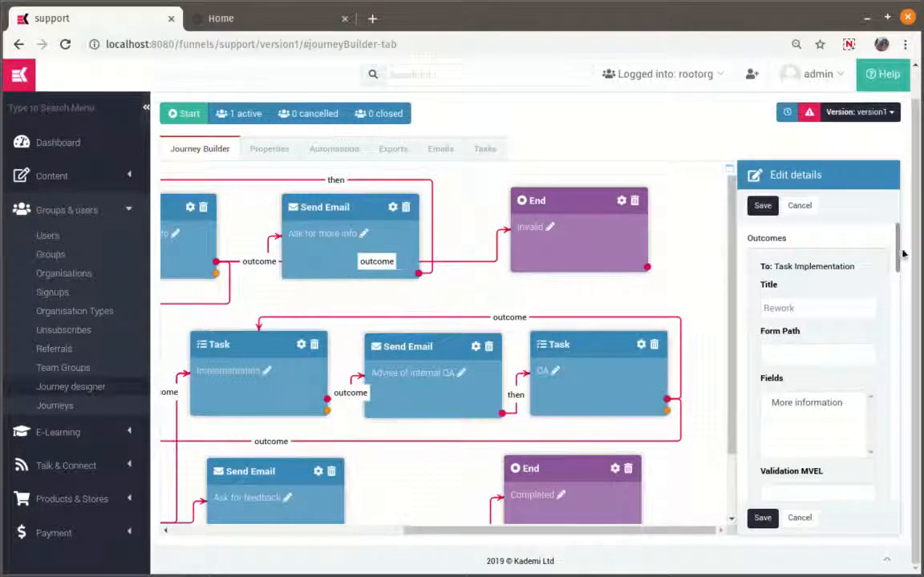
pyautogui.moveTo(902, 253); pyautogui.dragTo(896, 318)
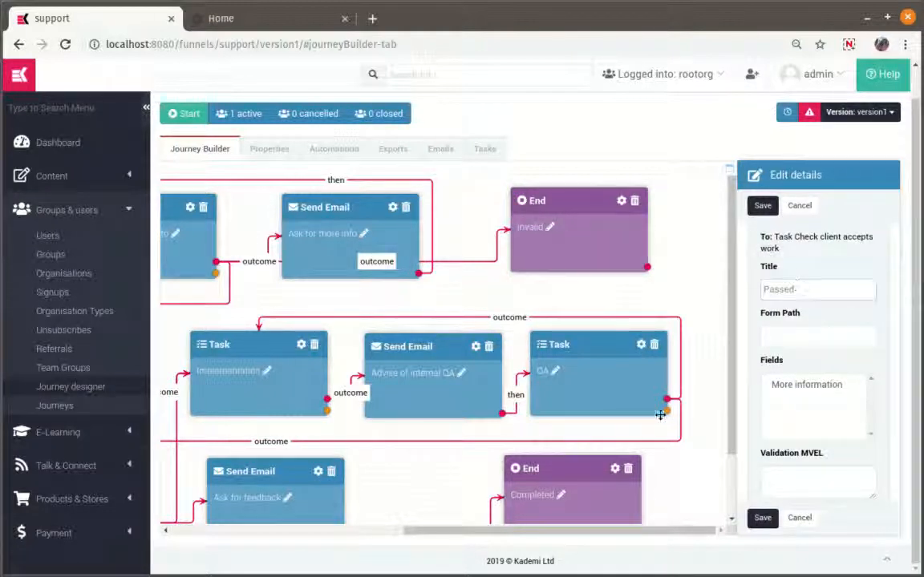
# - Follow the flow past QA and inspect the outcome settings of the Check client accepts work task
pyautogui.moveTo(611, 531); pyautogui.dragTo(377, 533)
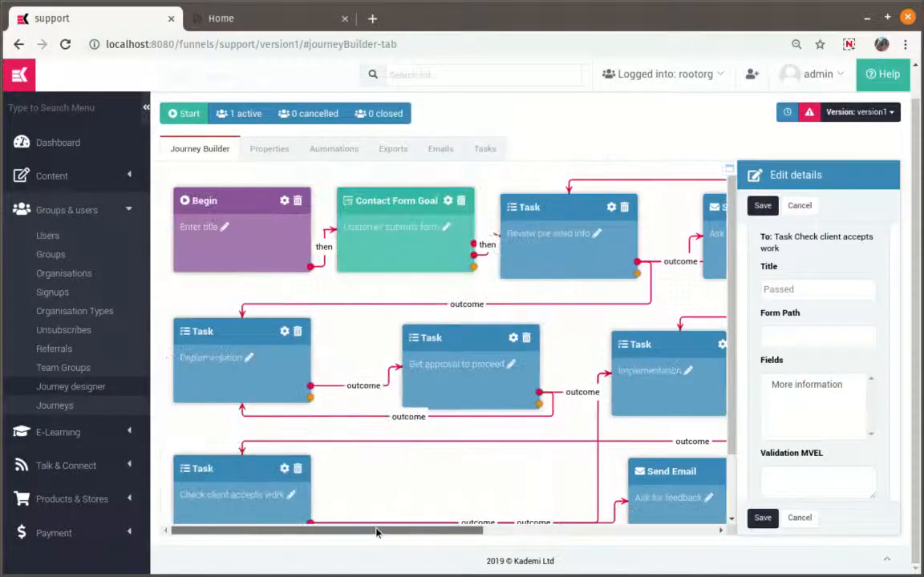
pyautogui.scroll(-1, 729, 422)
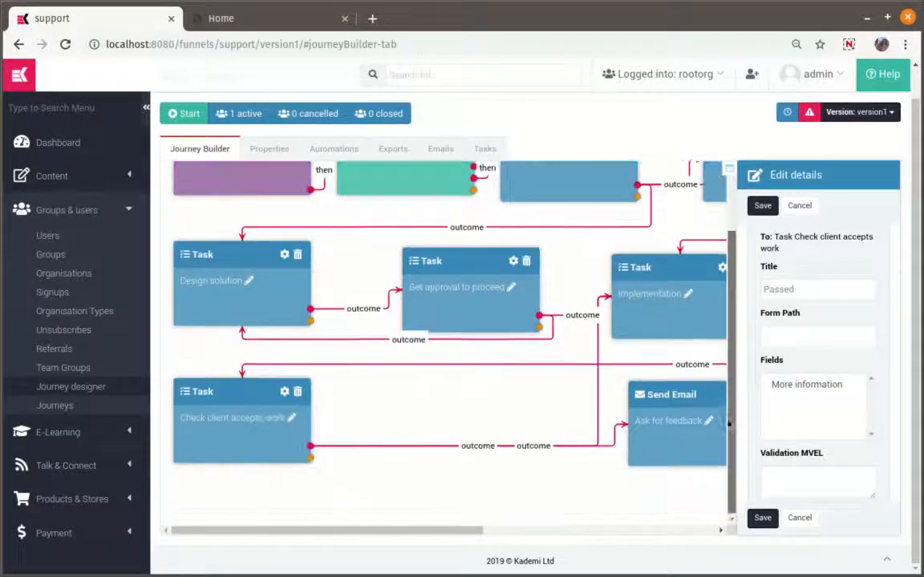
pyautogui.moveTo(422, 532); pyautogui.dragTo(695, 521)
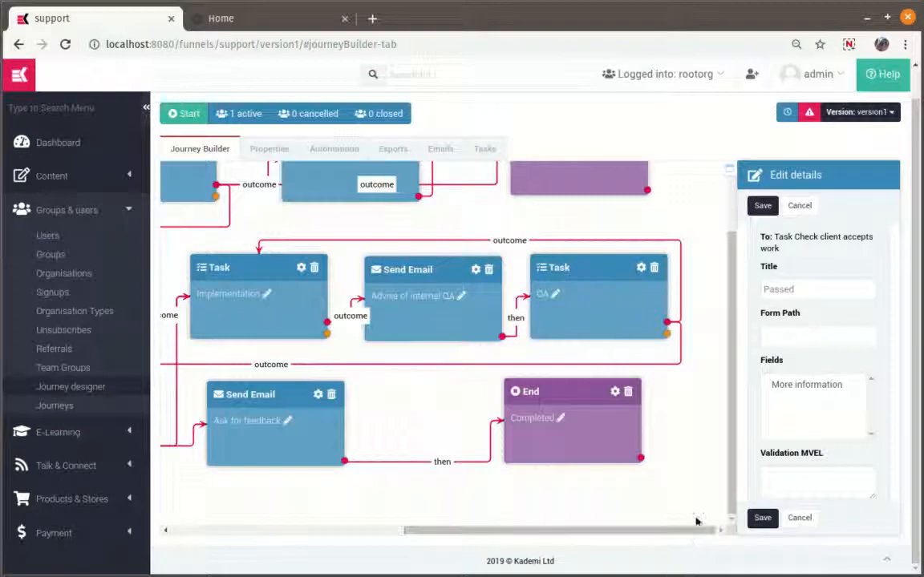
pyautogui.moveTo(581, 531); pyautogui.dragTo(301, 513)
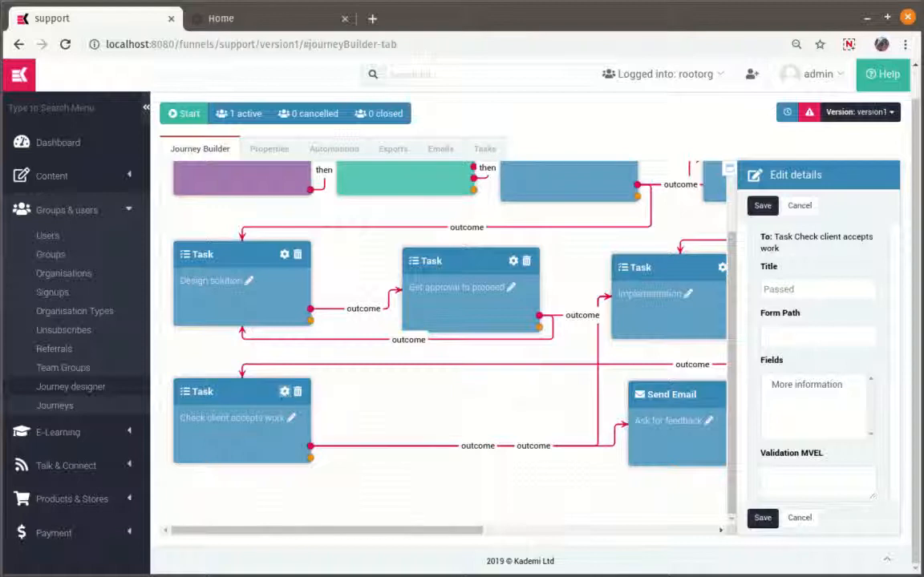
pyautogui.click(285, 393)
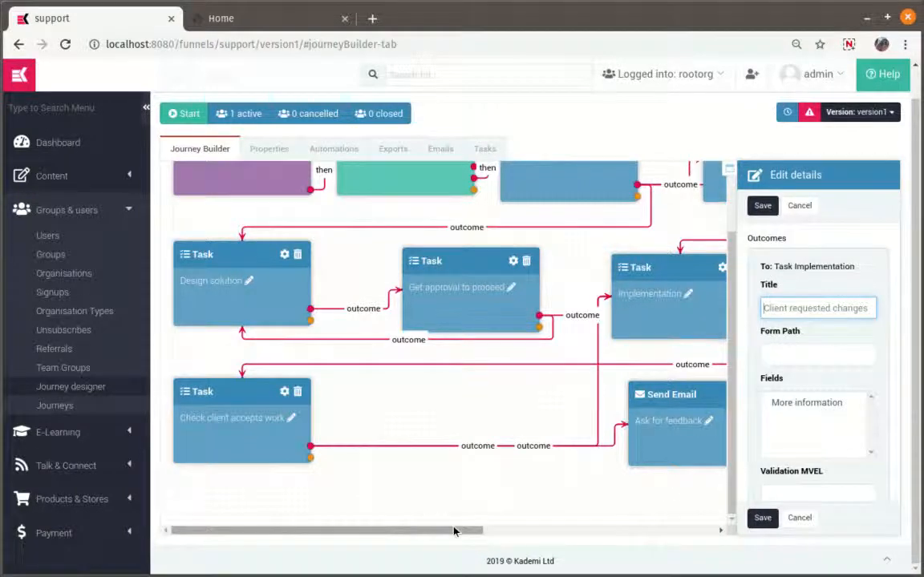
# - Follow the path through the Ask for feedback email and check the Completed end node's achieved stage
pyautogui.moveTo(454, 531); pyautogui.dragTo(612, 534)
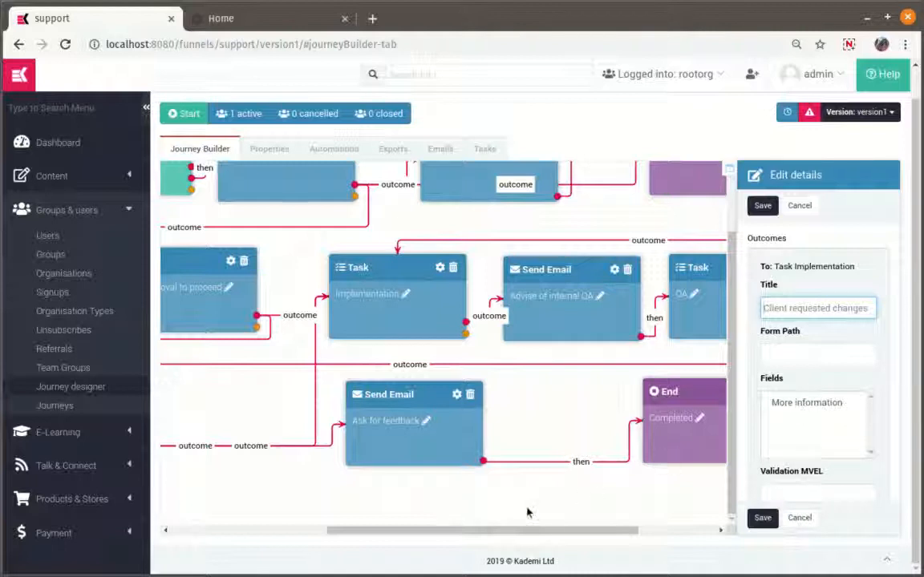
pyautogui.moveTo(510, 538); pyautogui.dragTo(570, 529)
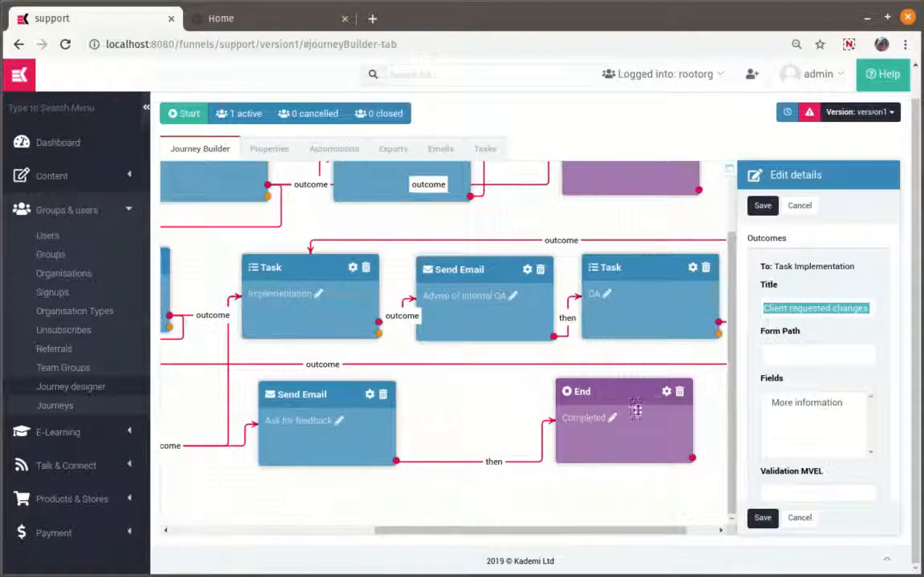
pyautogui.click(667, 393)
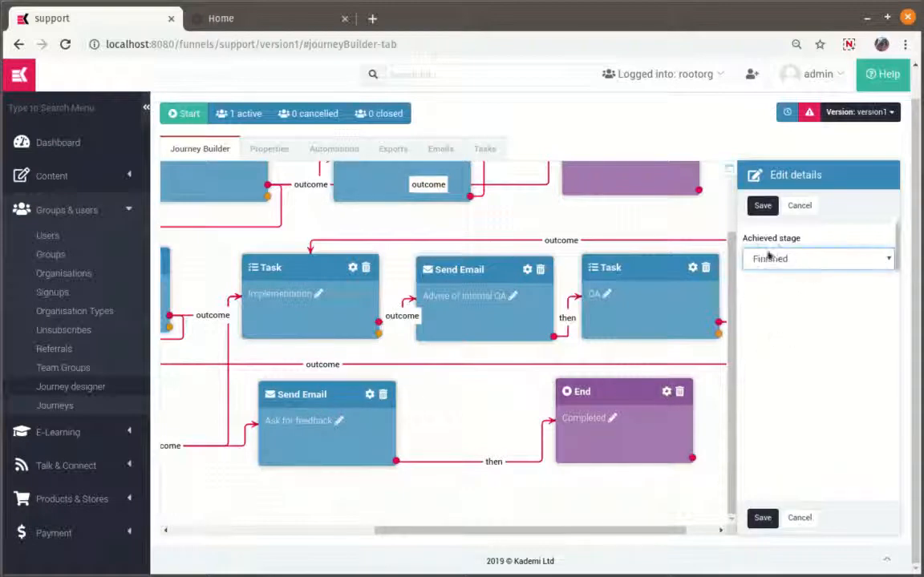
pyautogui.moveTo(516, 529); pyautogui.dragTo(365, 531)
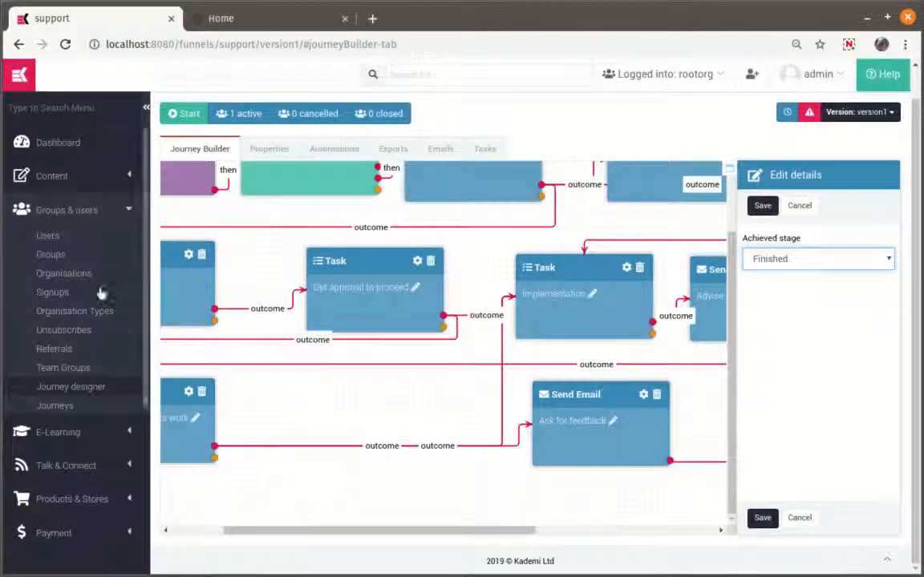
# - Log in to the kcrm1 website's dashboard from the website list and open that dashboard for editing
pyautogui.scroll(-2, 99, 292)
pyautogui.click(68, 462)
pyautogui.scroll(-2, 69, 377)
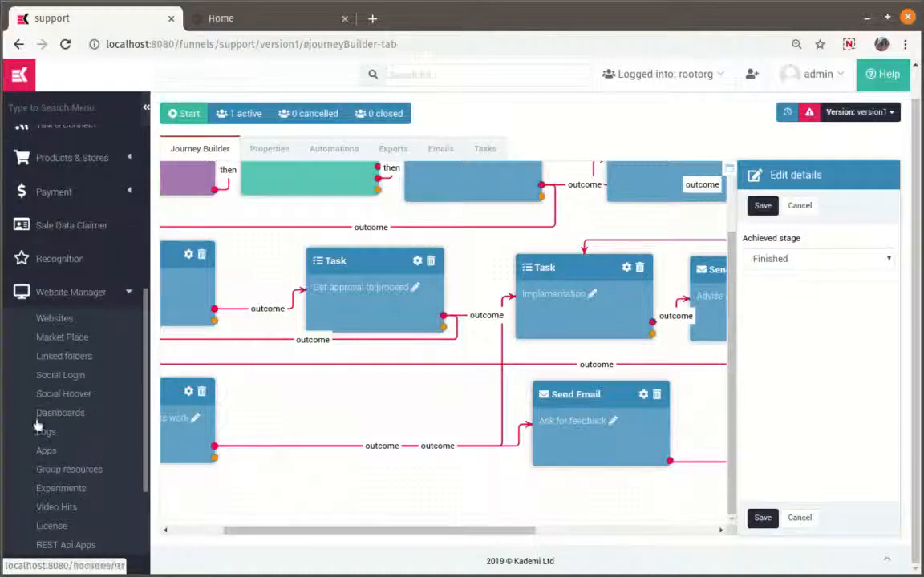
pyautogui.click(64, 319)
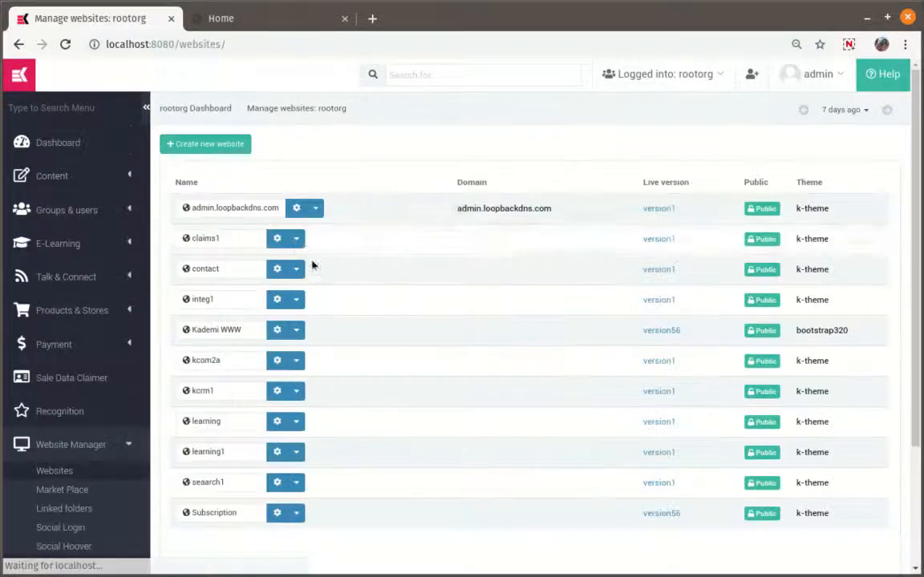
pyautogui.click(296, 390)
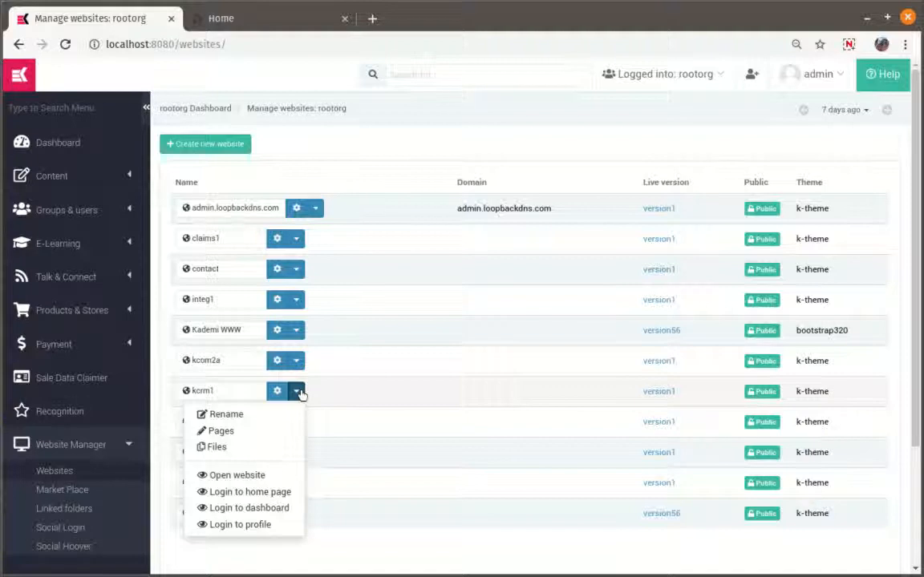
pyautogui.click(249, 507)
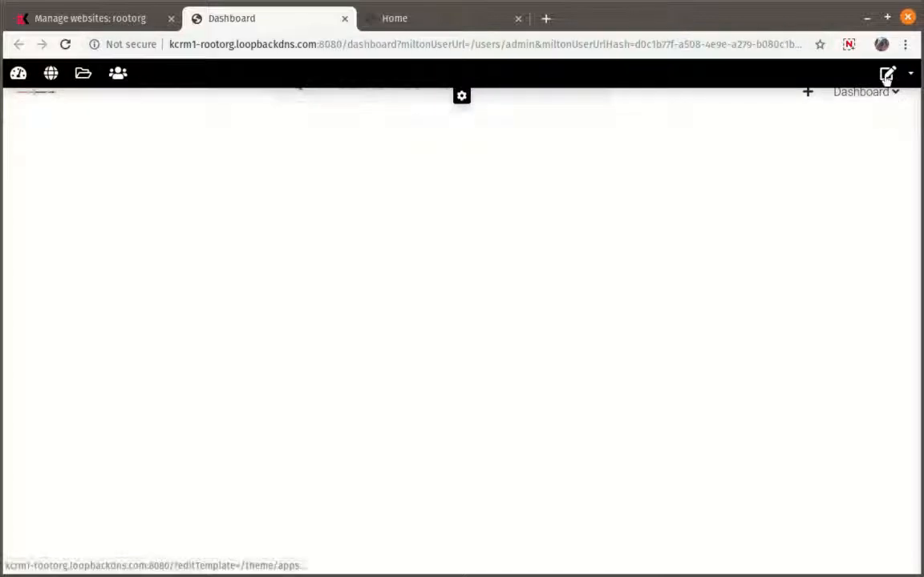
pyautogui.click(888, 76)
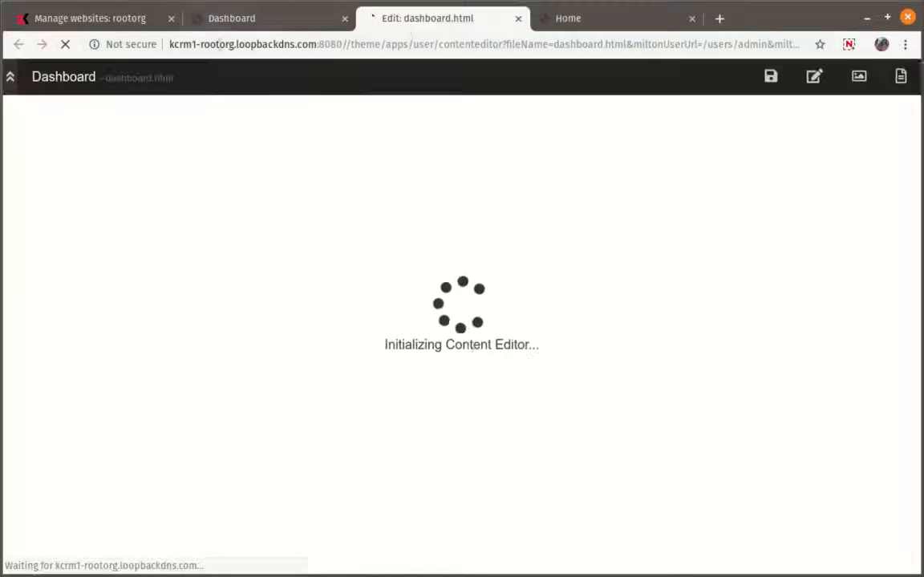
# - Add a full-width single-column layout block to the empty dashboard page
pyautogui.click(461, 155)
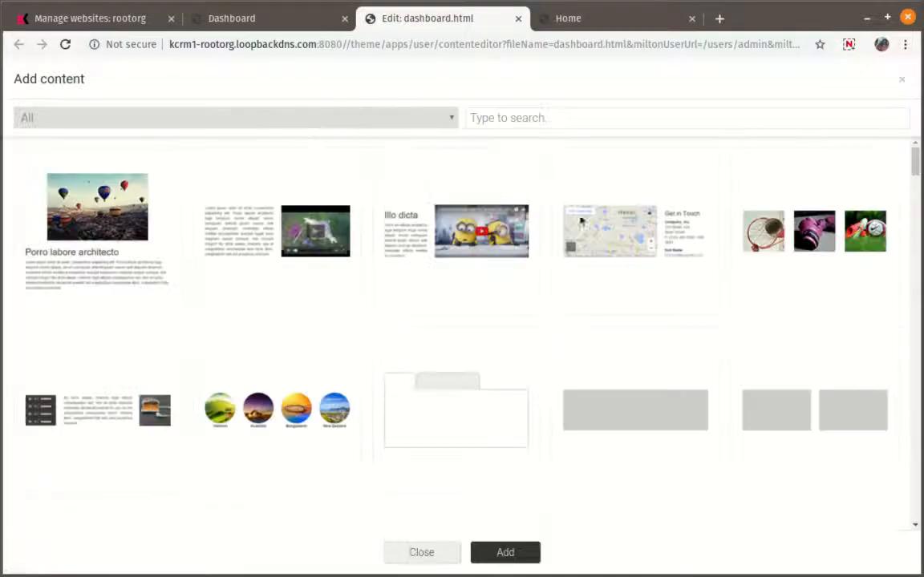
pyautogui.click(631, 424)
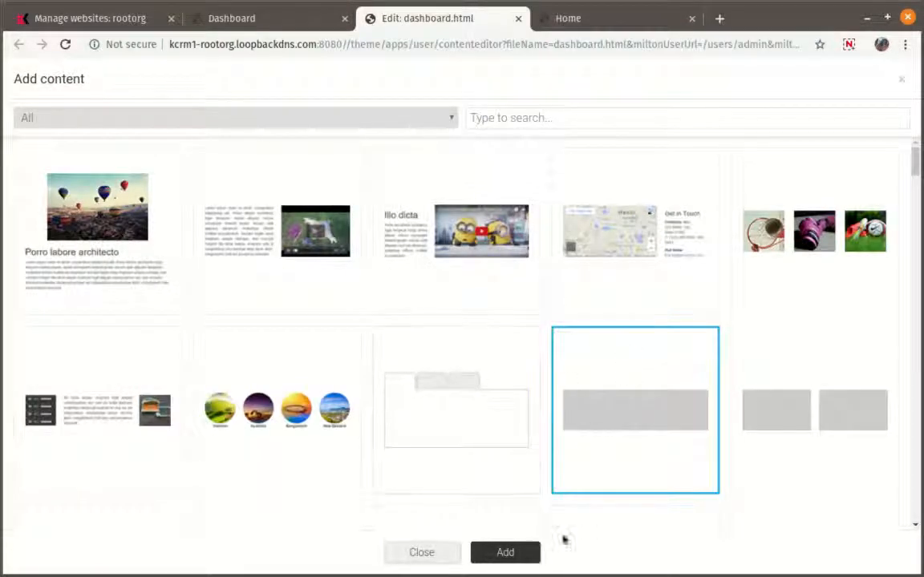
pyautogui.click(505, 552)
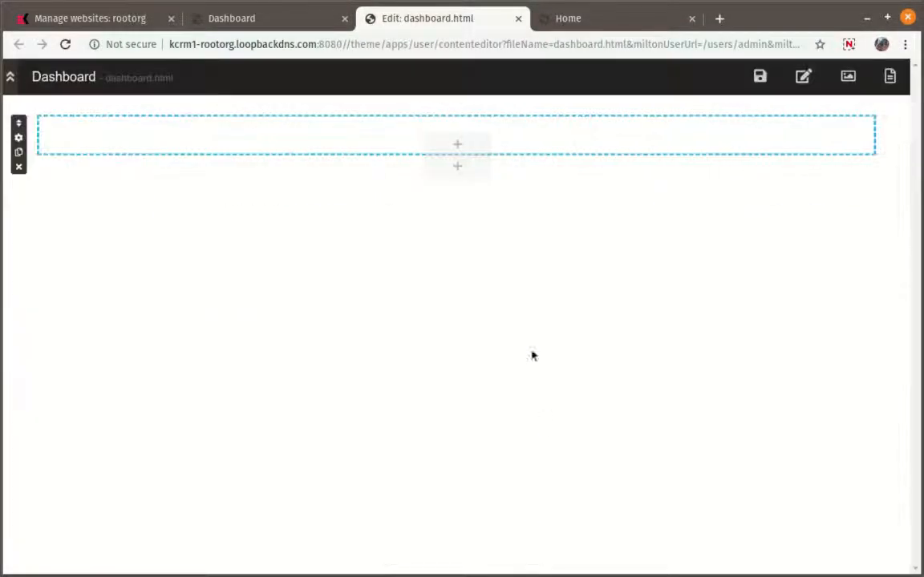
# - Search the content components for "stage" and add the Leads by stage component inside the new column
pyautogui.click(463, 144)
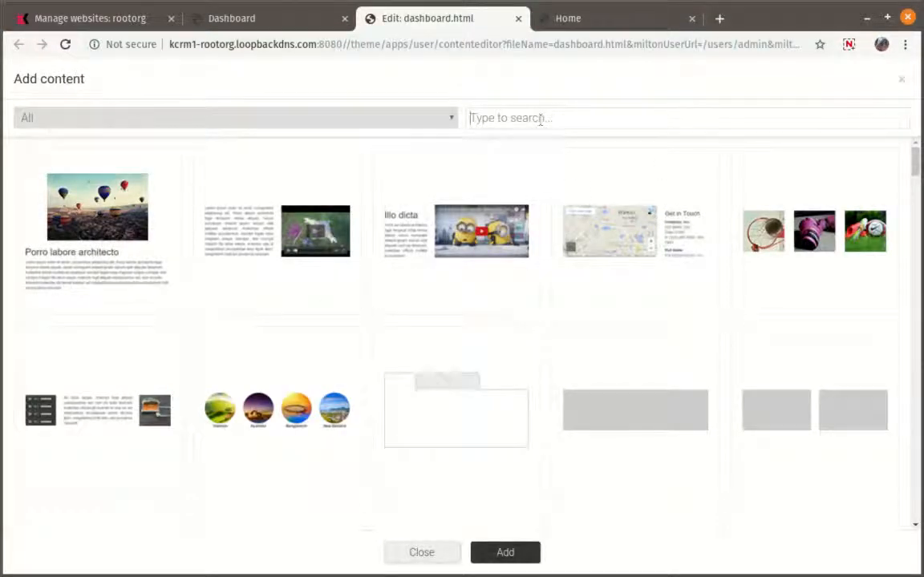
pyautogui.write('Stag')
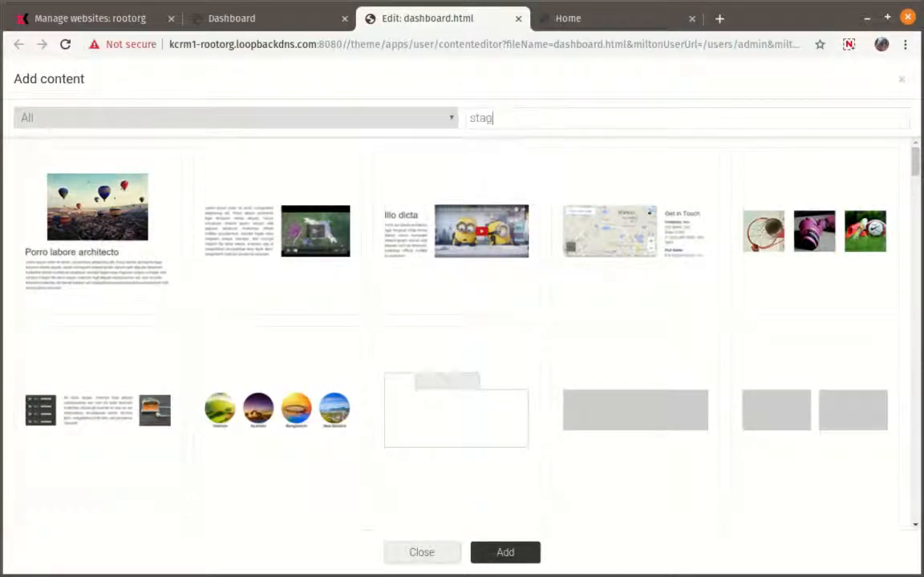
pyautogui.write('e')
pyautogui.click(93, 210)
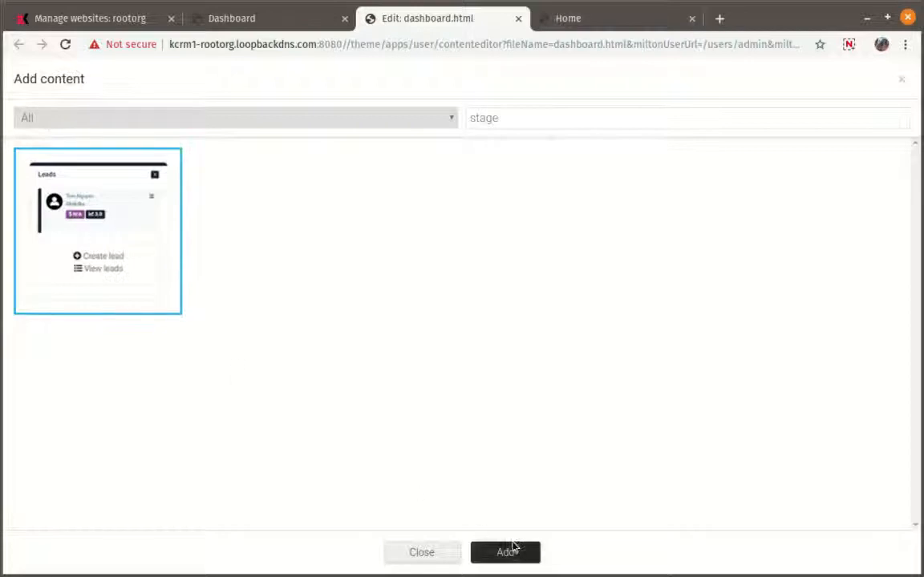
pyautogui.click(513, 552)
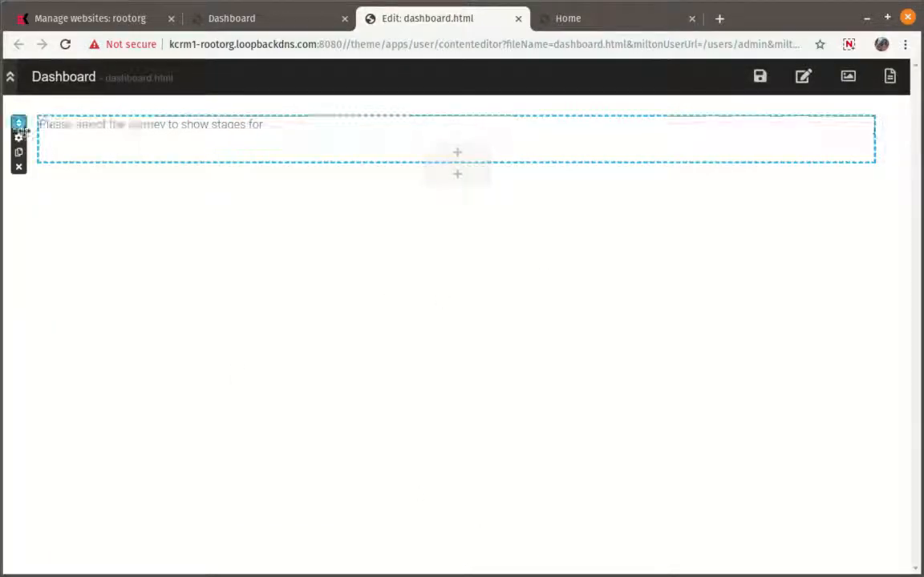
# - Set the Leads by stage component's journey to support and enable Full Height
pyautogui.click(65, 126)
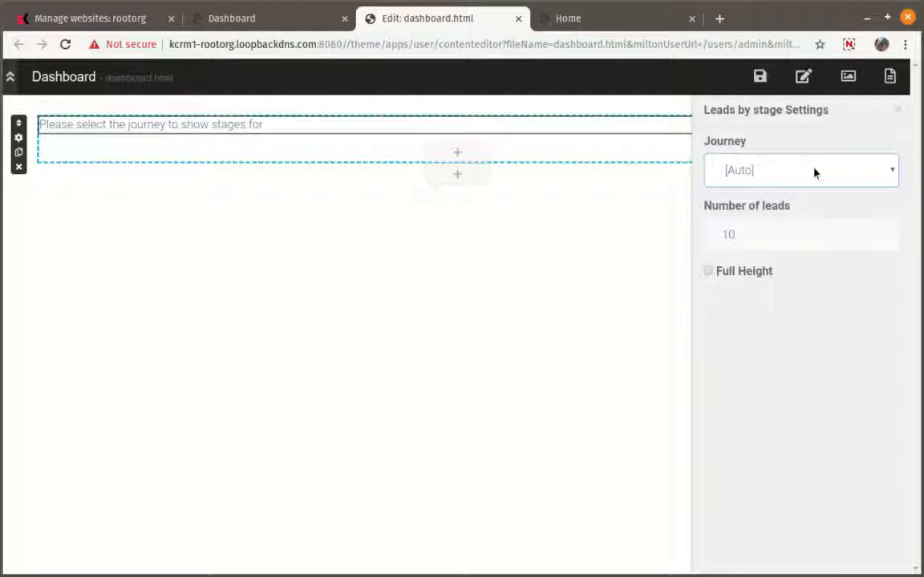
pyautogui.click(814, 173)
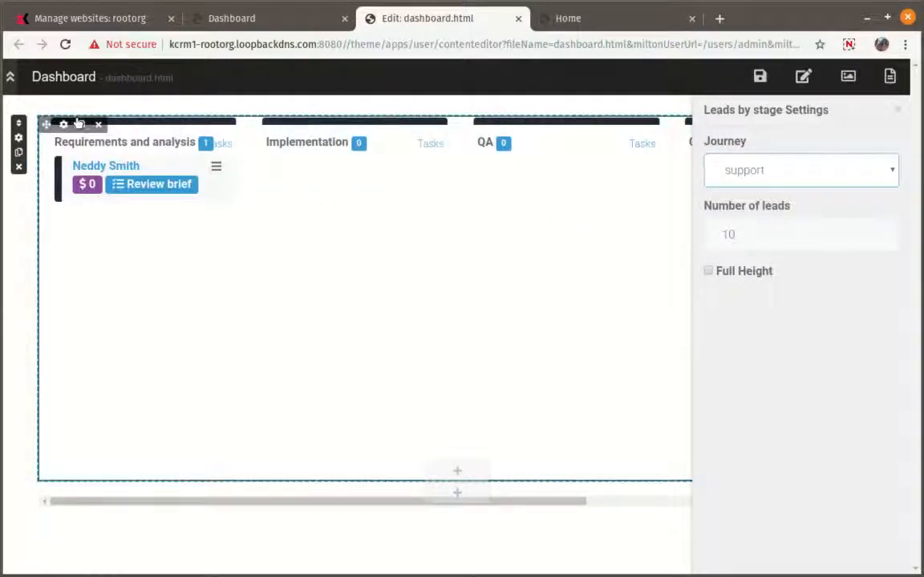
pyautogui.click(709, 272)
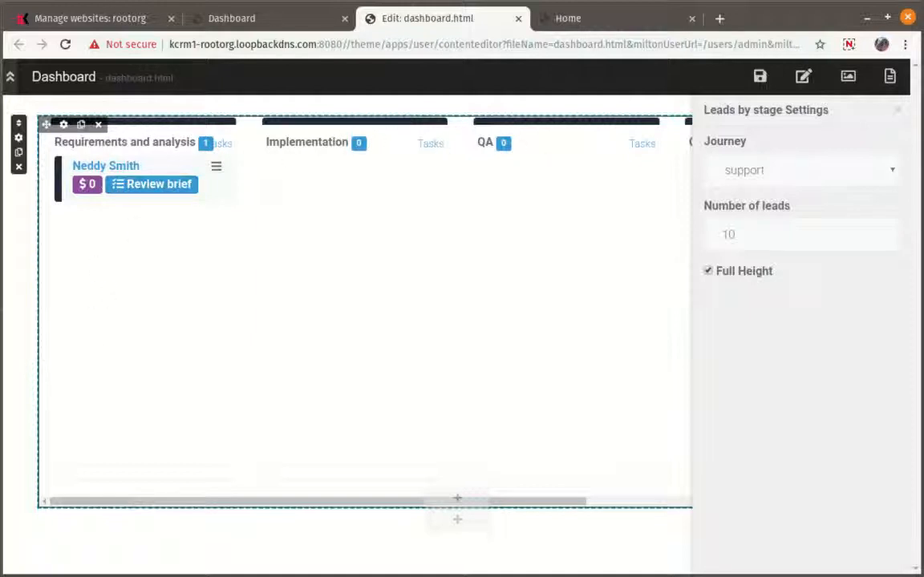
# - Save the dashboard page, close its editor and reload the live dashboard to look across all the journey stage columns
pyautogui.click(759, 76)
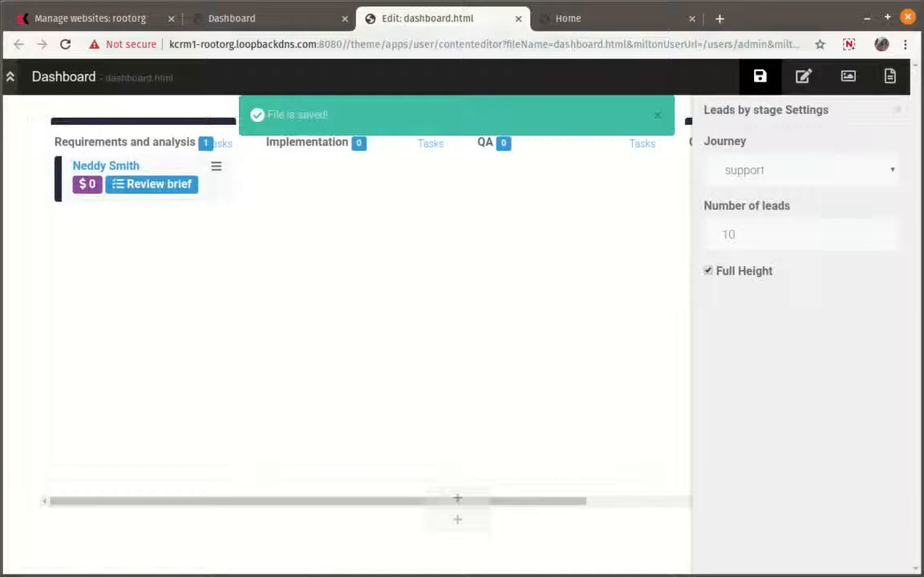
pyautogui.click(518, 18)
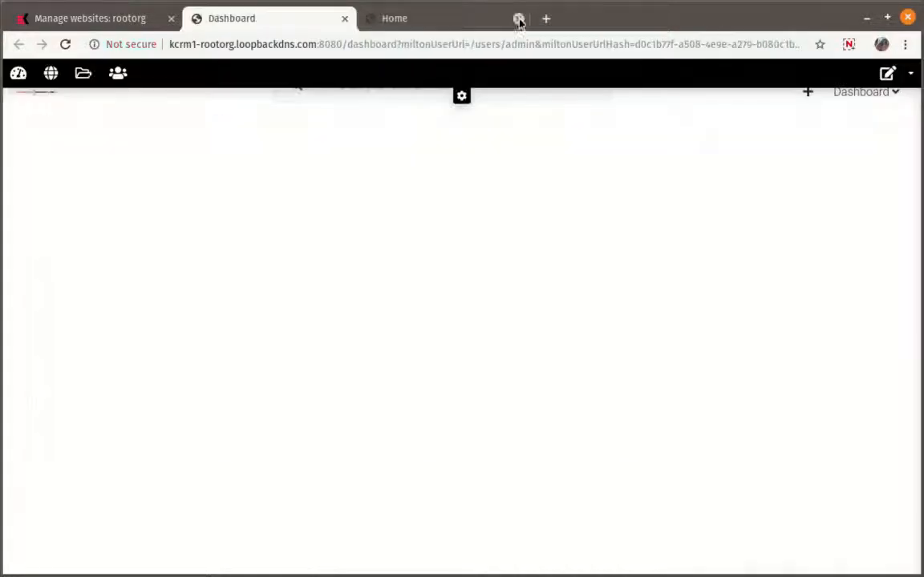
pyautogui.click(69, 46)
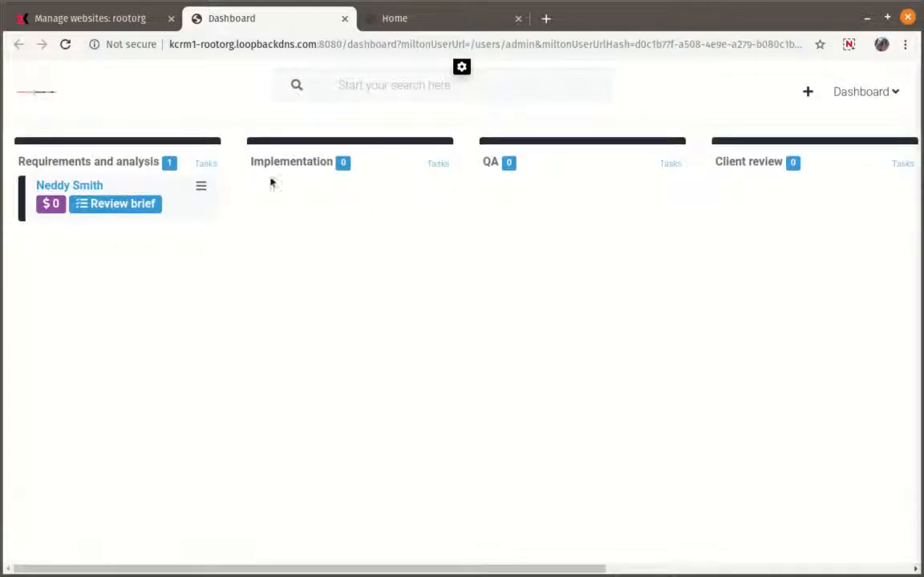
pyautogui.hscroll(10, 607, 493)
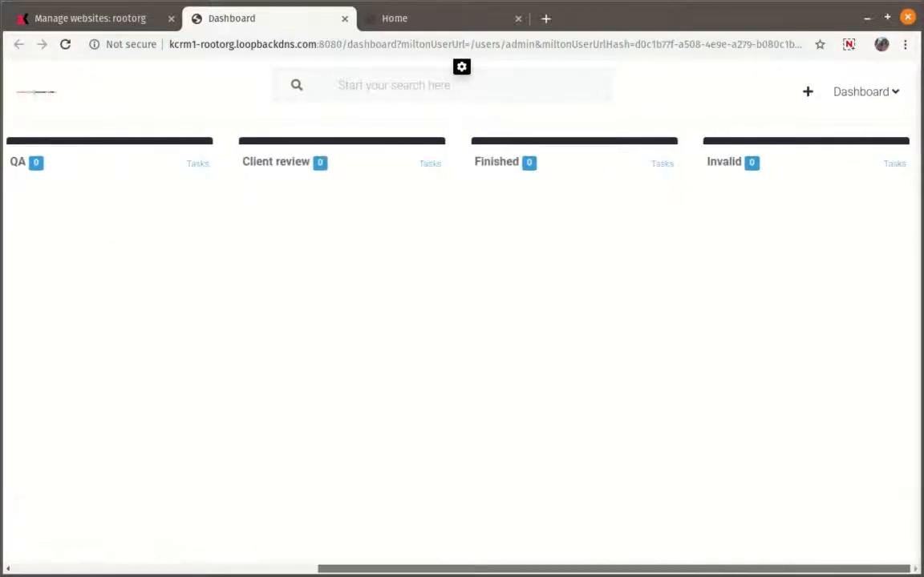
pyautogui.hscroll(-5, 607, 493)
pyautogui.hscroll(-3, 220, 408)
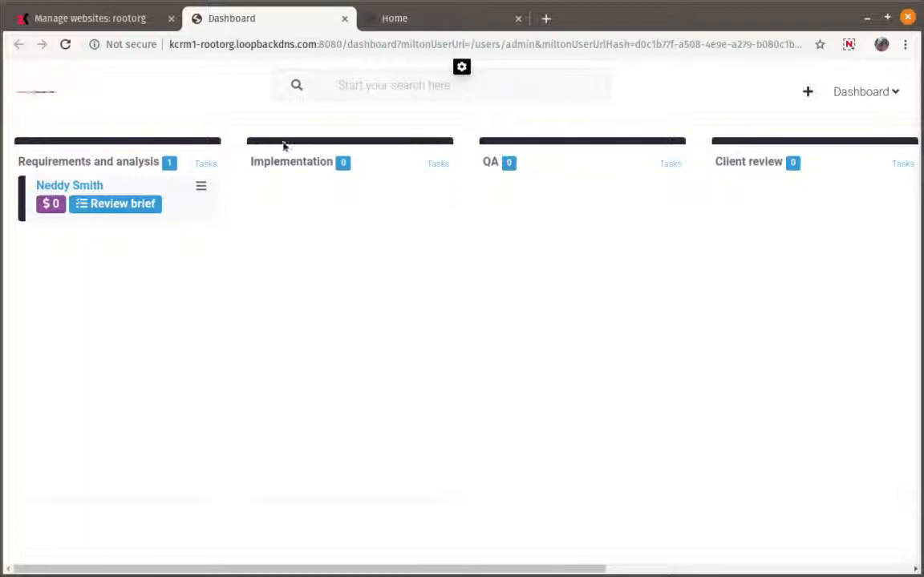
# - Submit the contact website's support form with the message "help me please"
pyautogui.click(393, 19)
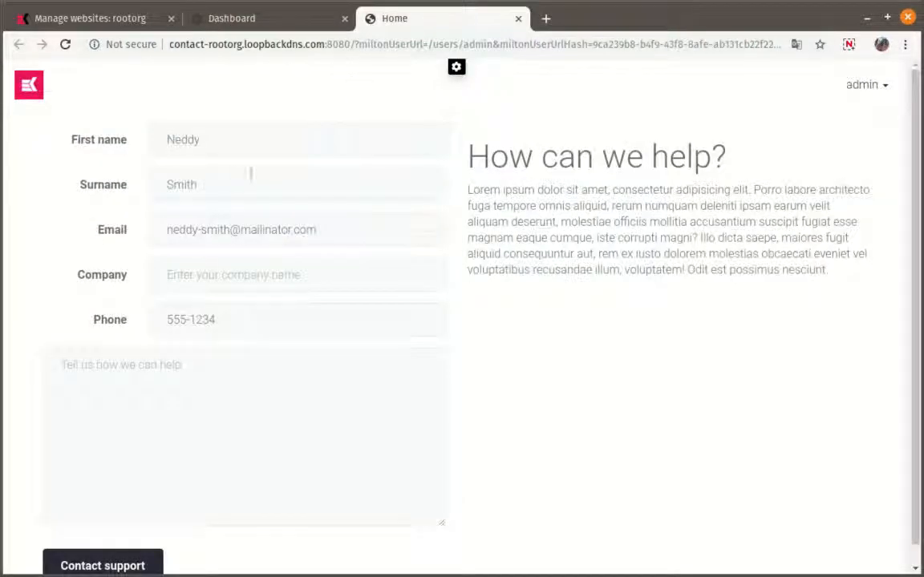
pyautogui.click(295, 385)
pyautogui.write('h')
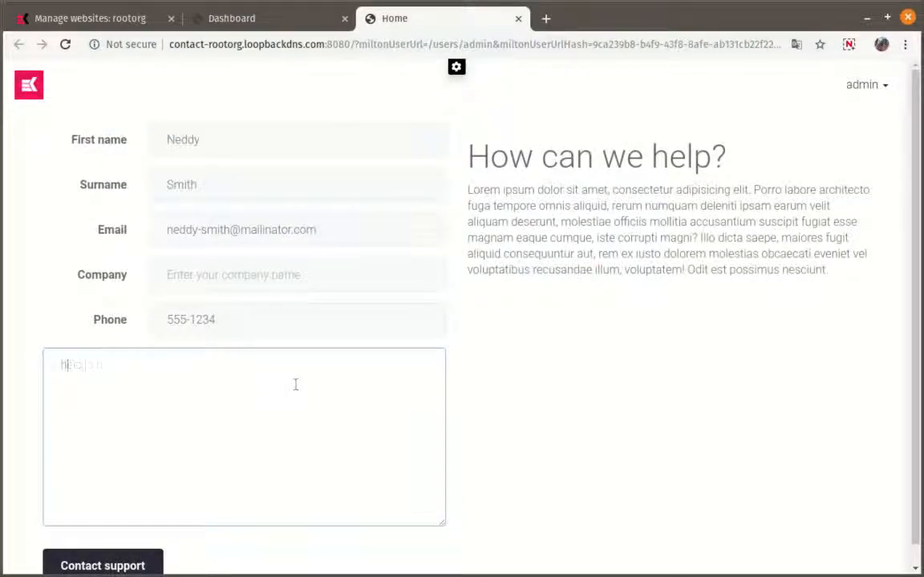
pyautogui.write('elp me please')
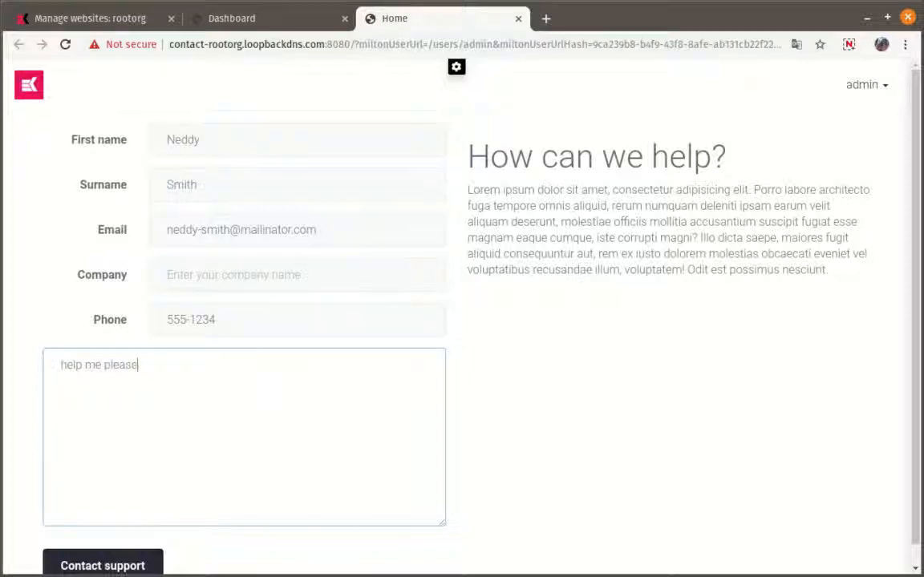
pyautogui.scroll(-1, 198, 402)
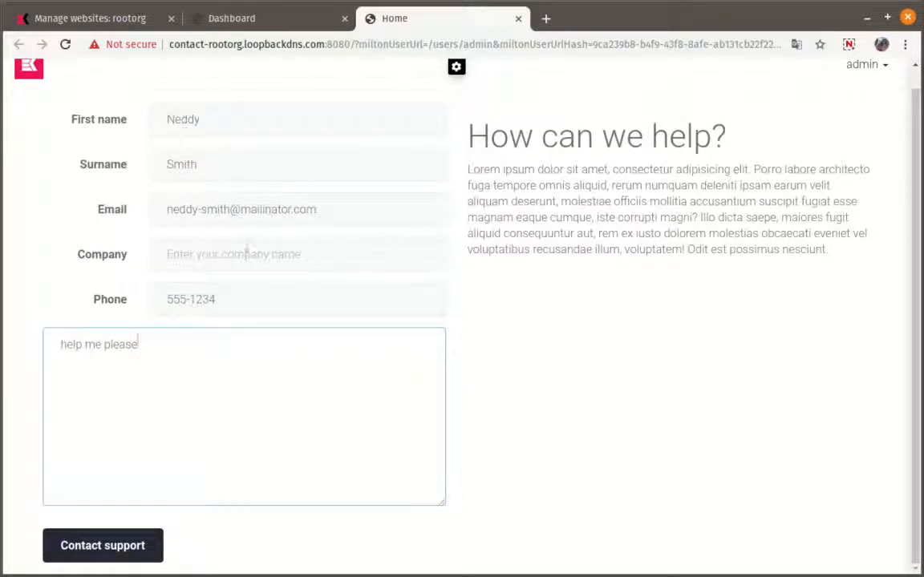
pyautogui.click(144, 557)
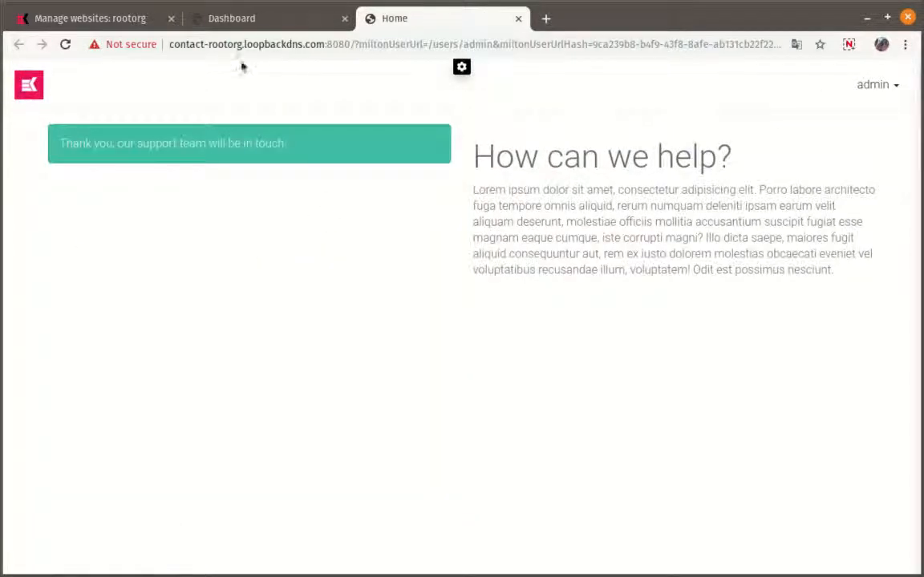
# - Reload the CRM dashboard and open the second lead listed under Requirements and analysis
pyautogui.click(273, 19)
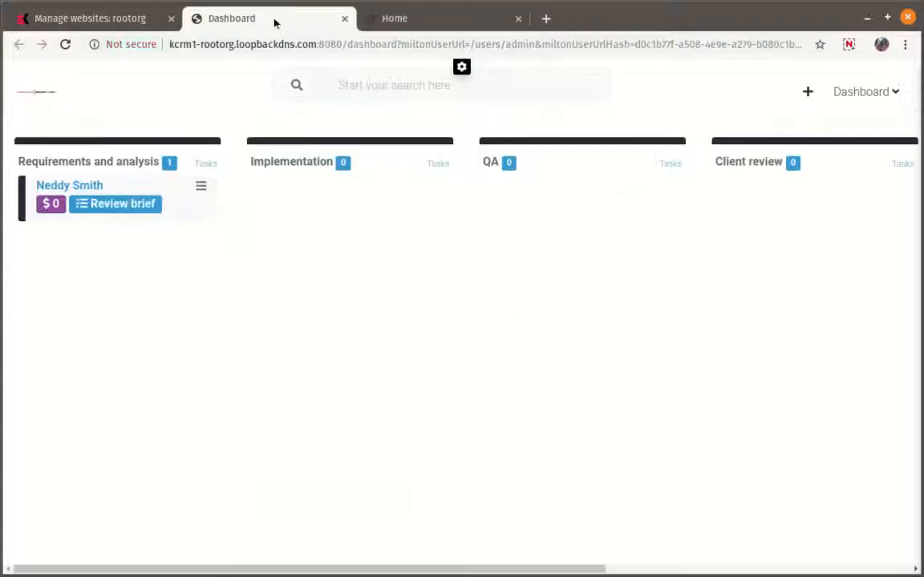
pyautogui.click(67, 46)
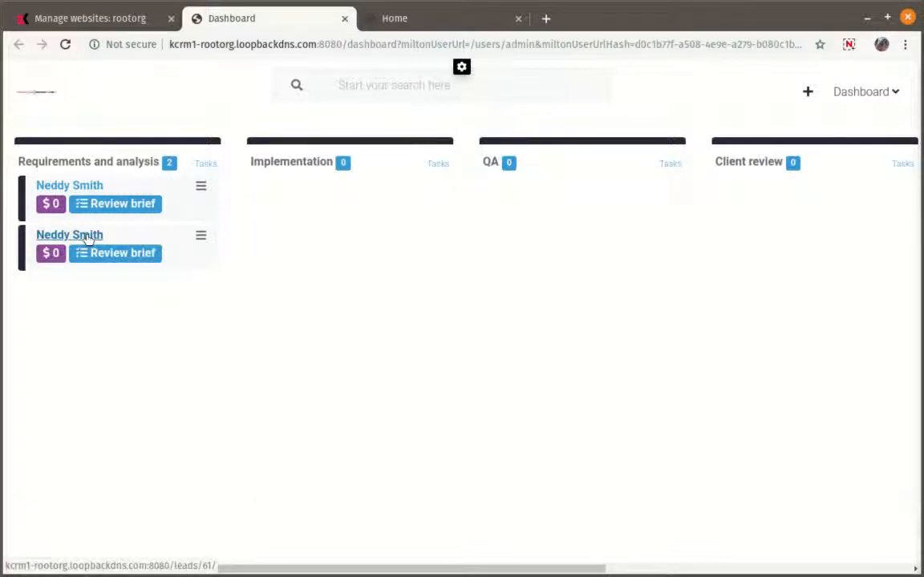
pyautogui.click(78, 235)
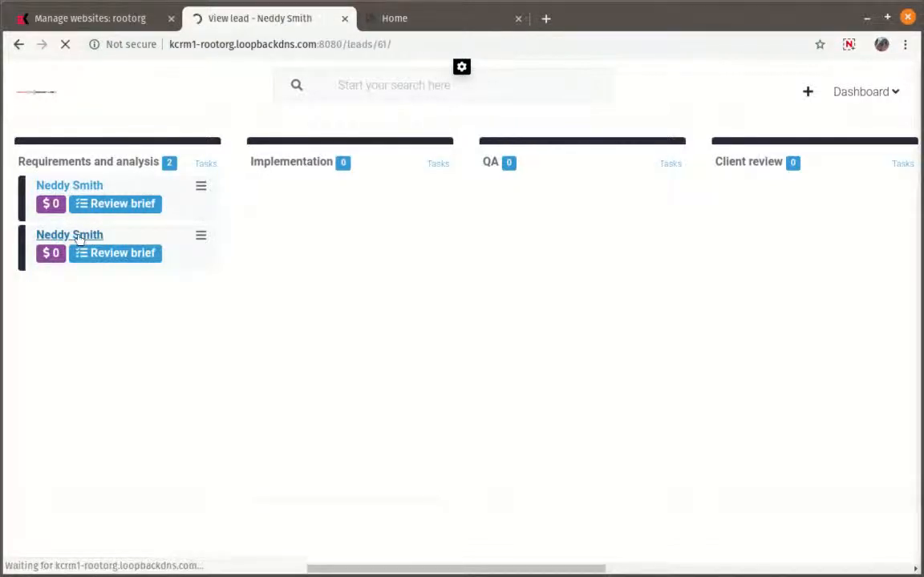
# - Open the lead's details for editing, look through its title, assignment, stage, source and description fields, and save the lead
pyautogui.scroll(-1, 598, 291)
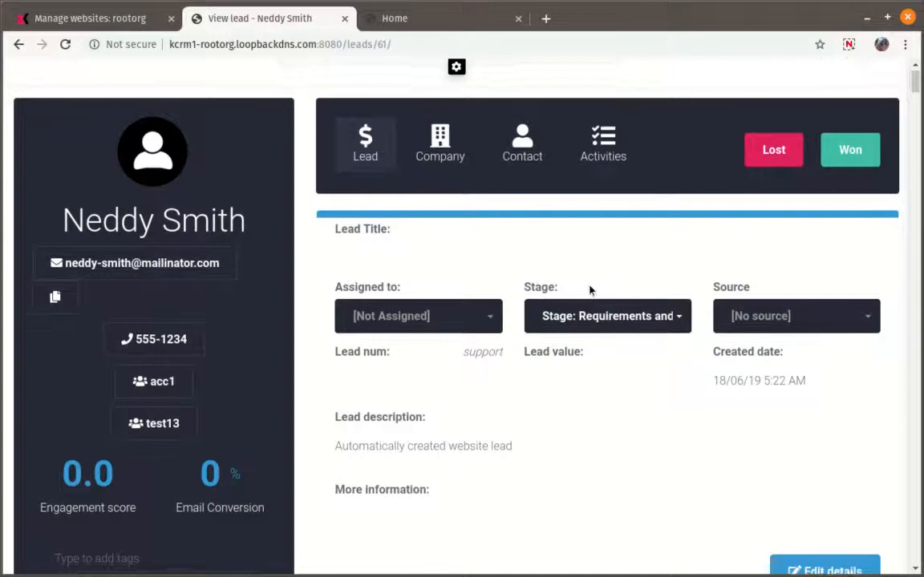
pyautogui.scroll(-2, 590, 290)
pyautogui.click(858, 454)
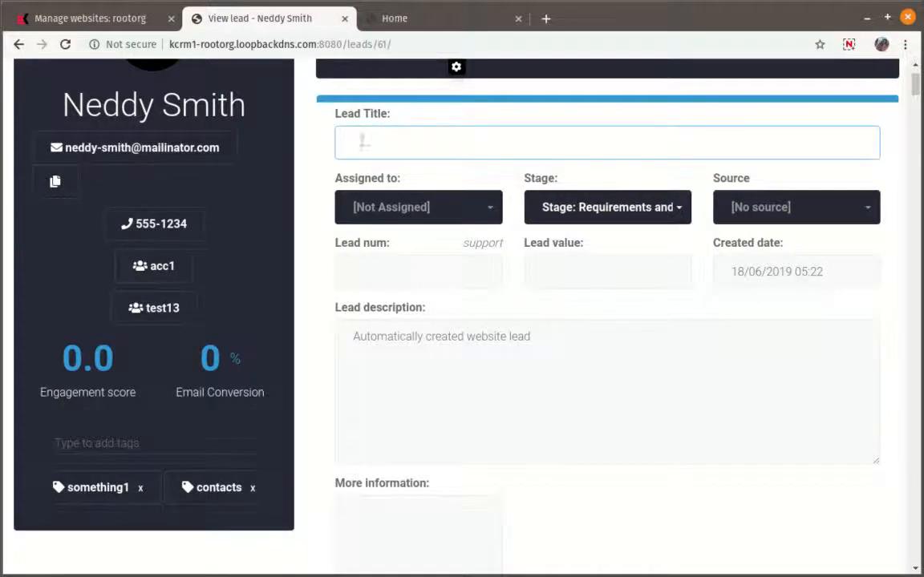
pyautogui.scroll(-4, 476, 179)
pyautogui.scroll(4, 488, 176)
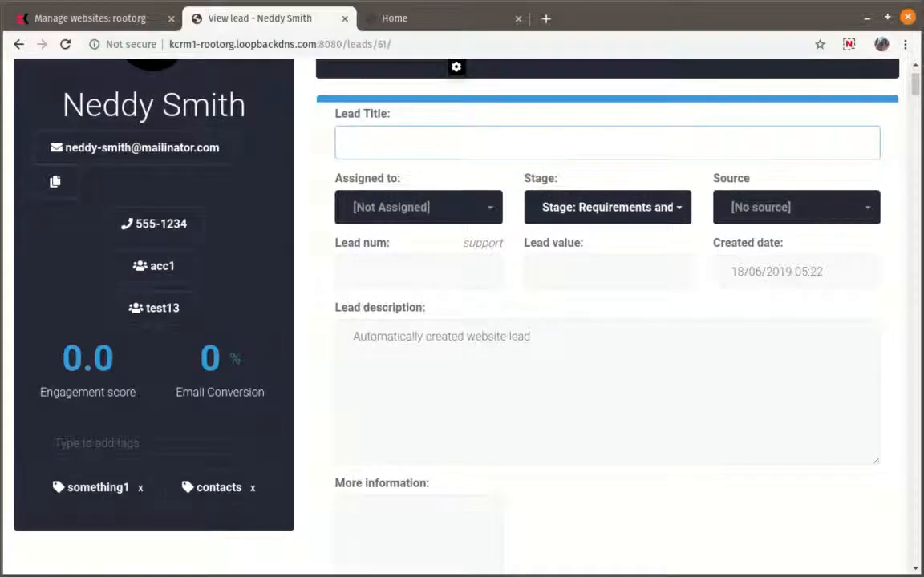
pyautogui.scroll(-3, 738, 398)
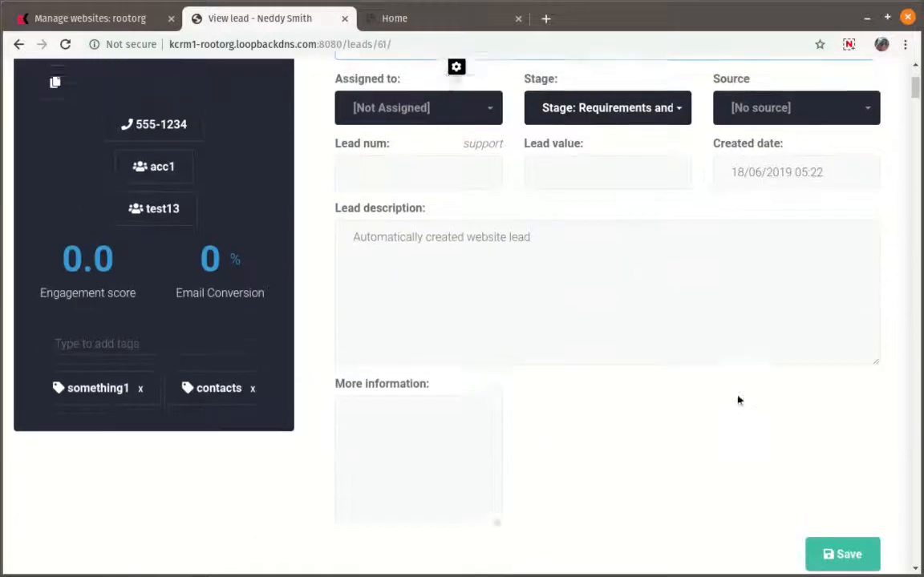
pyautogui.scroll(3, 608, 250)
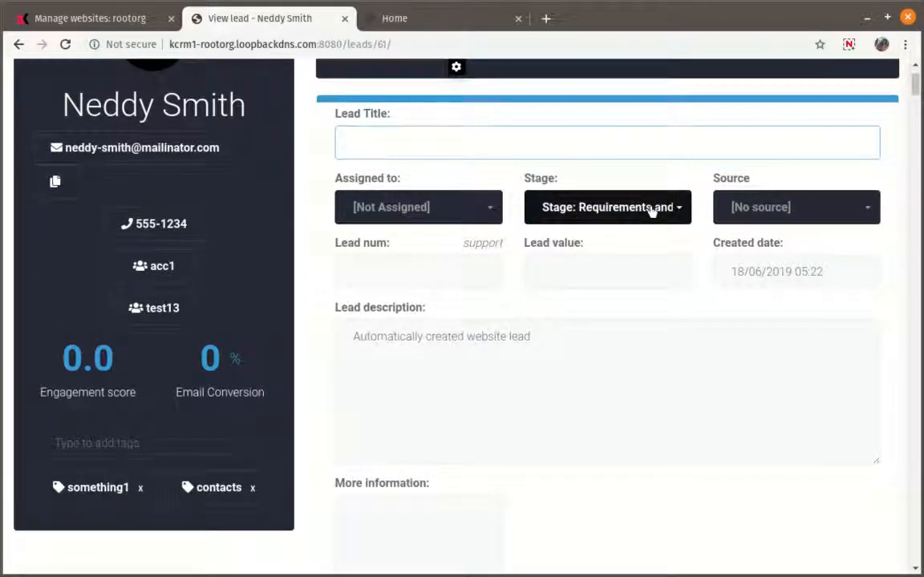
pyautogui.scroll(-2, 530, 242)
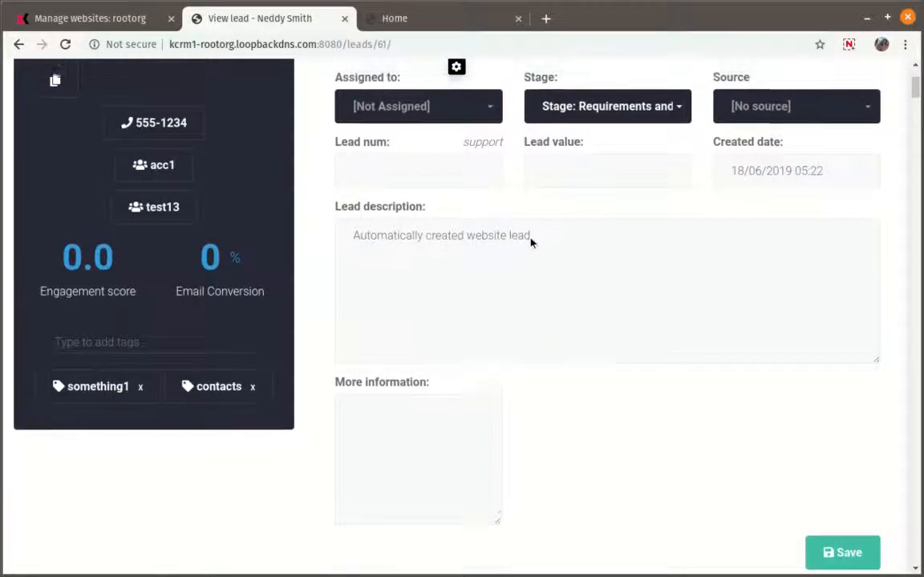
pyautogui.scroll(2, 670, 330)
pyautogui.scroll(-3, 747, 362)
pyautogui.scroll(3, 712, 404)
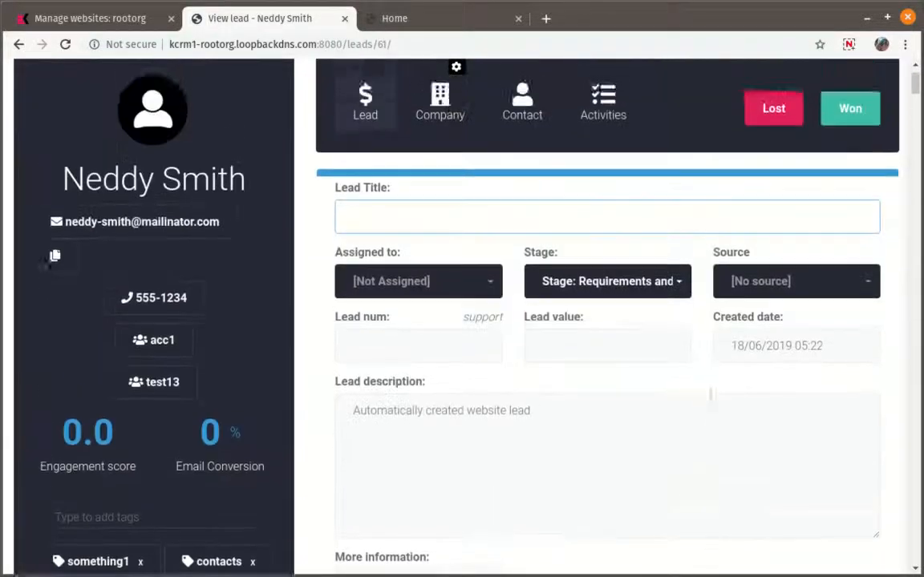
pyautogui.scroll(-4, 822, 502)
pyautogui.click(838, 469)
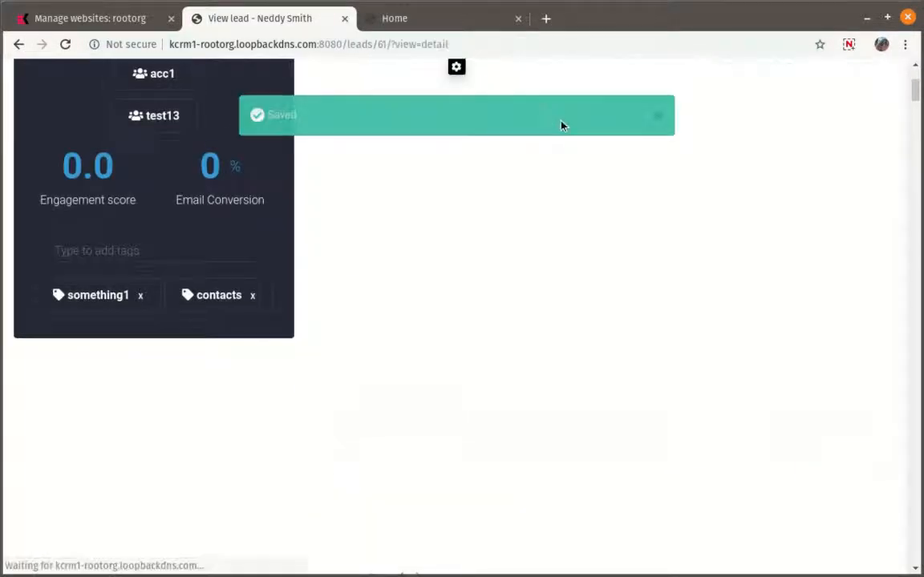
# - Complete the lead's Review brief task with the outcome Brief OK
pyautogui.scroll(-2, 580, 243)
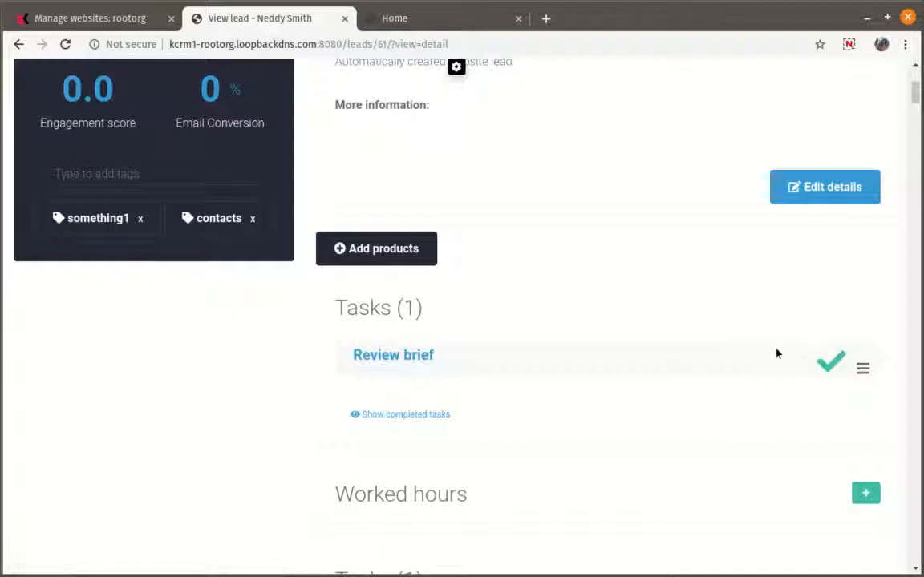
pyautogui.click(828, 366)
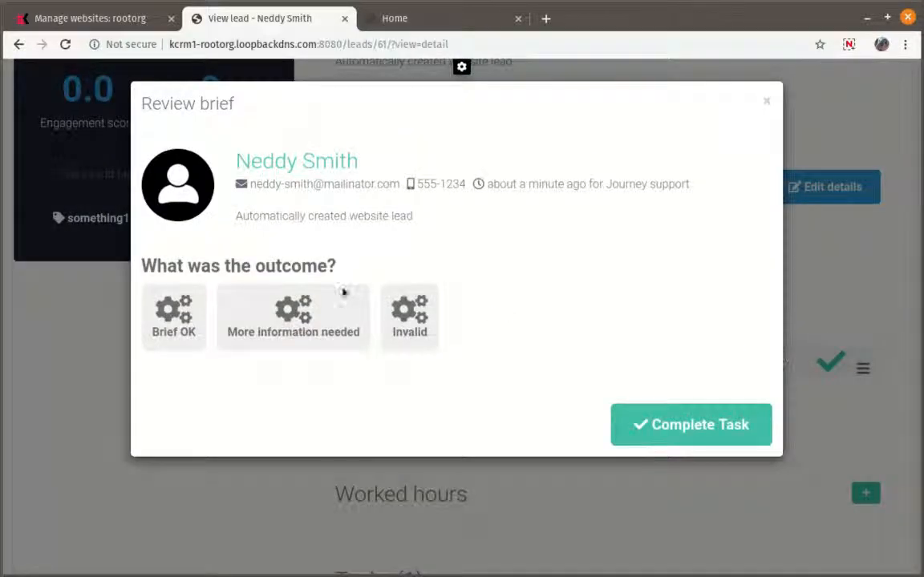
pyautogui.click(196, 316)
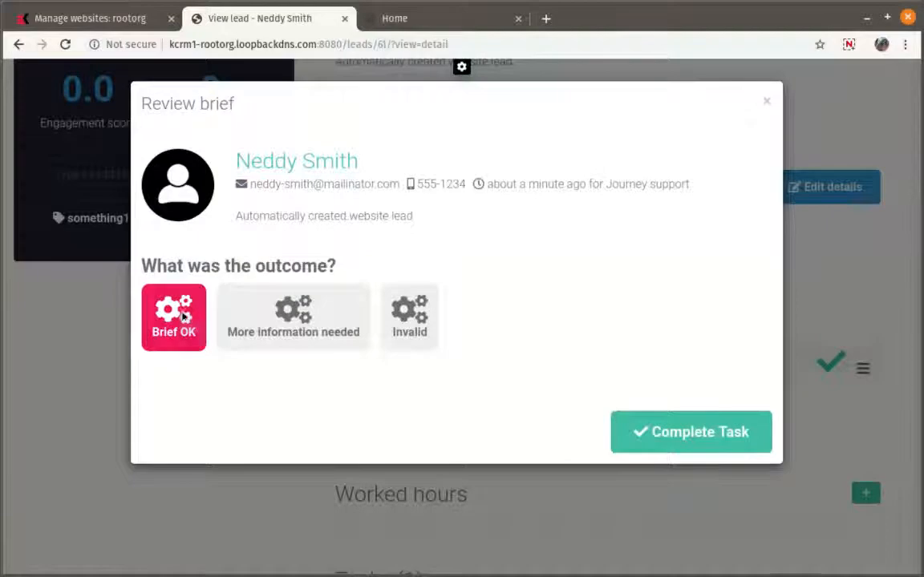
pyautogui.click(711, 424)
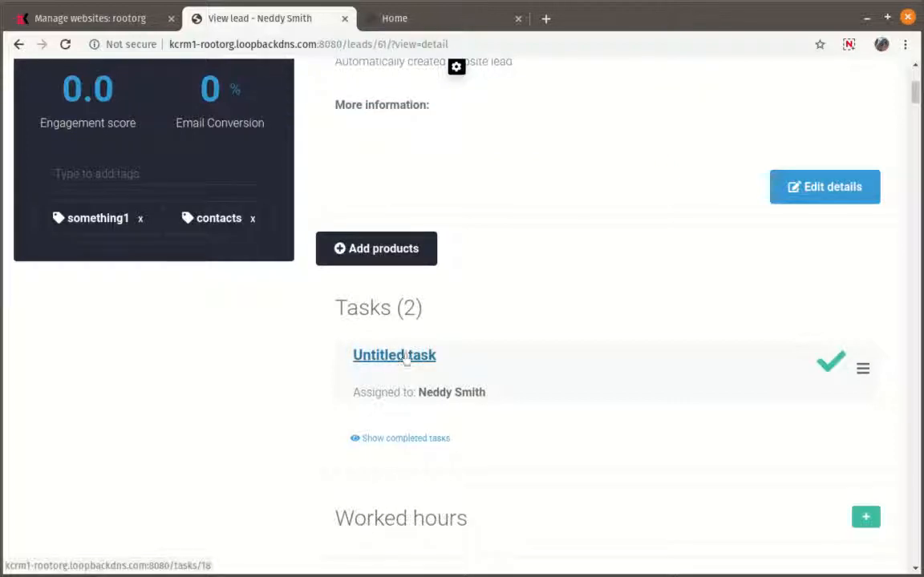
# - Examine the lead's stage, assignment and task list following the completed brief review
pyautogui.scroll(2, 406, 365)
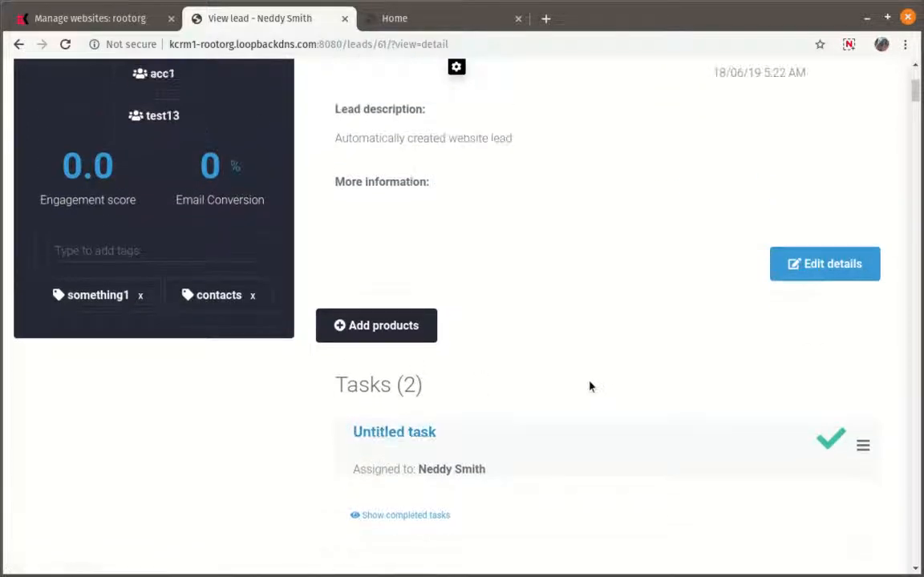
pyautogui.scroll(2, 585, 389)
pyautogui.scroll(3, 585, 389)
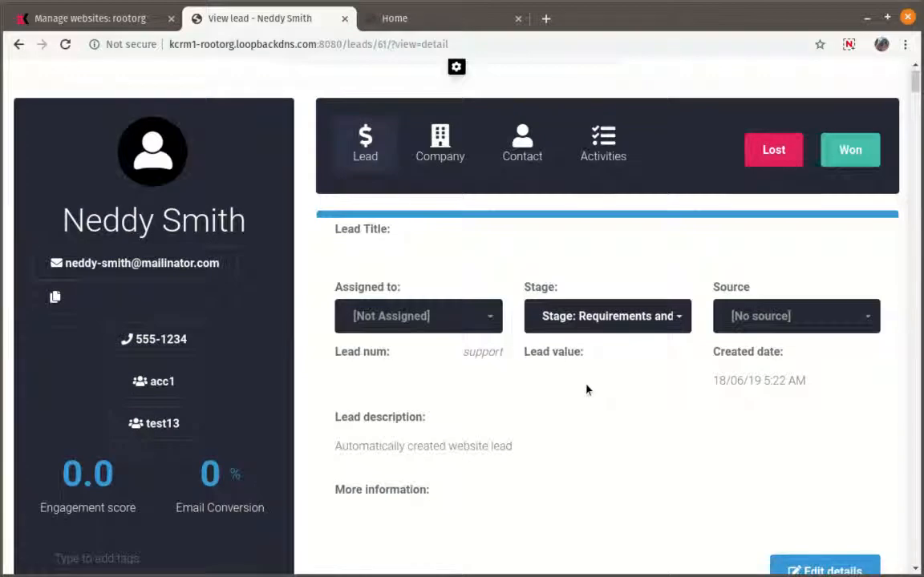
pyautogui.scroll(-3, 576, 388)
pyautogui.scroll(1, 567, 388)
pyautogui.scroll(-3, 545, 387)
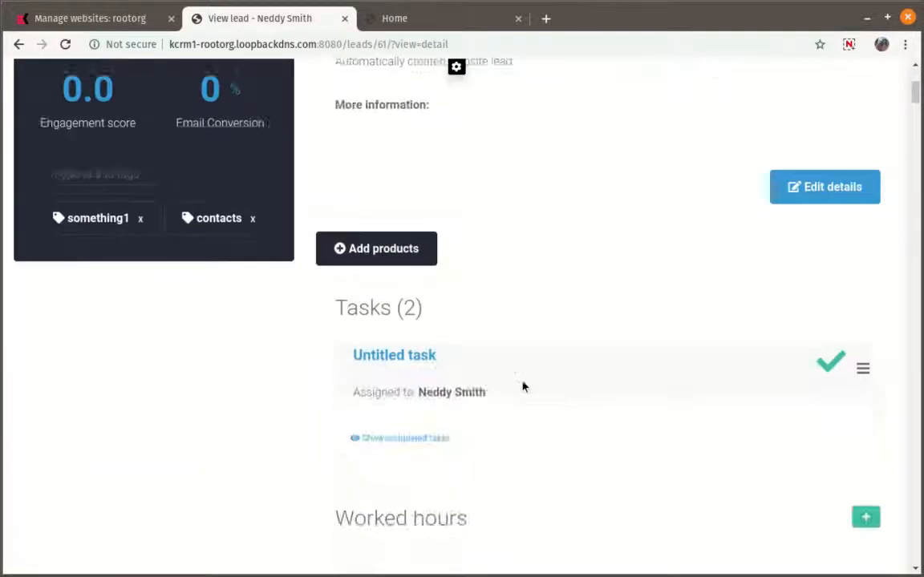
pyautogui.scroll(3, 481, 337)
pyautogui.scroll(2, 472, 334)
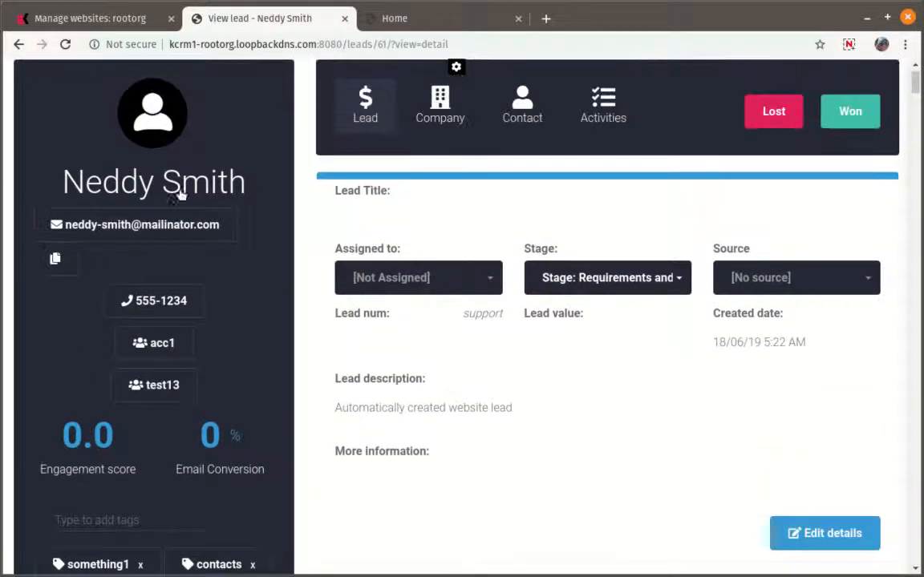
# - Open the support journey in the admin site's journey designer, check its task definitions and return to the journey diagram
pyautogui.click(100, 18)
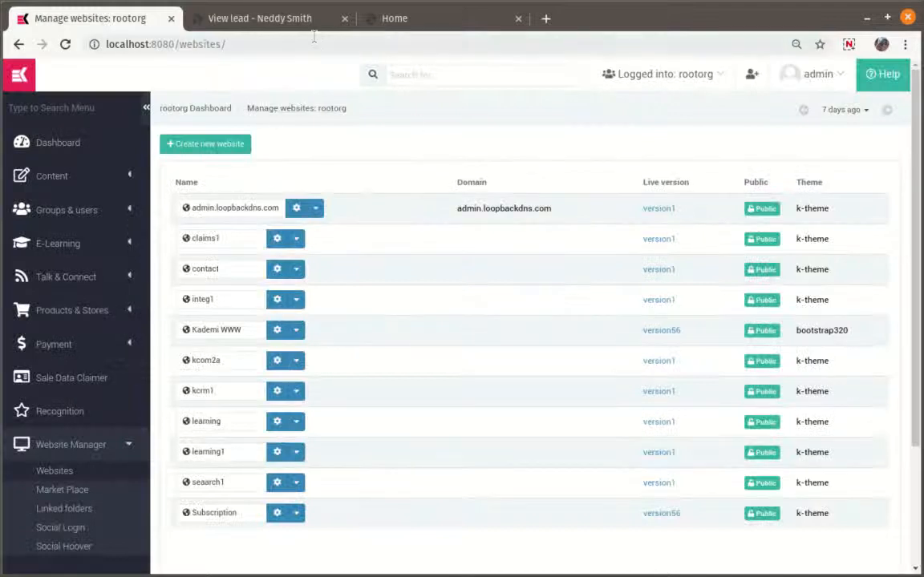
pyautogui.click(65, 210)
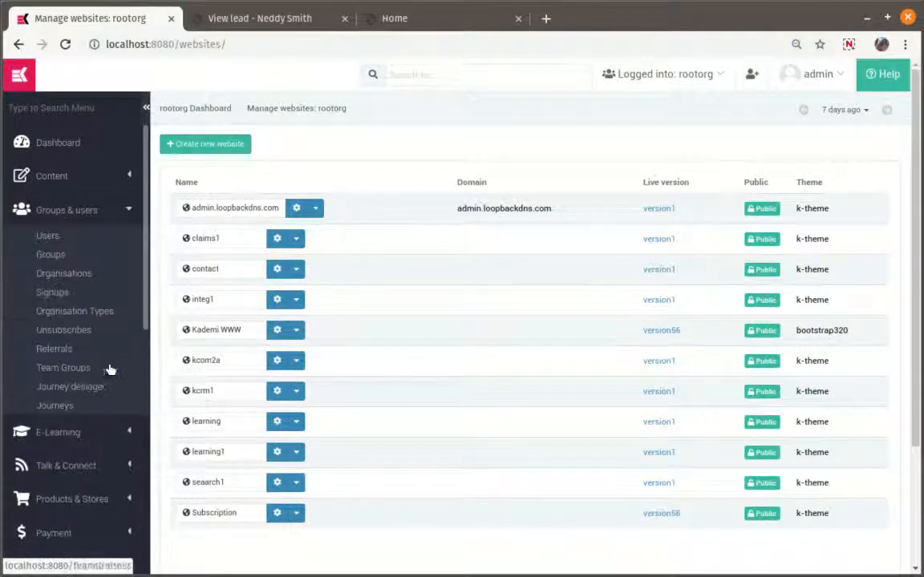
pyautogui.click(100, 386)
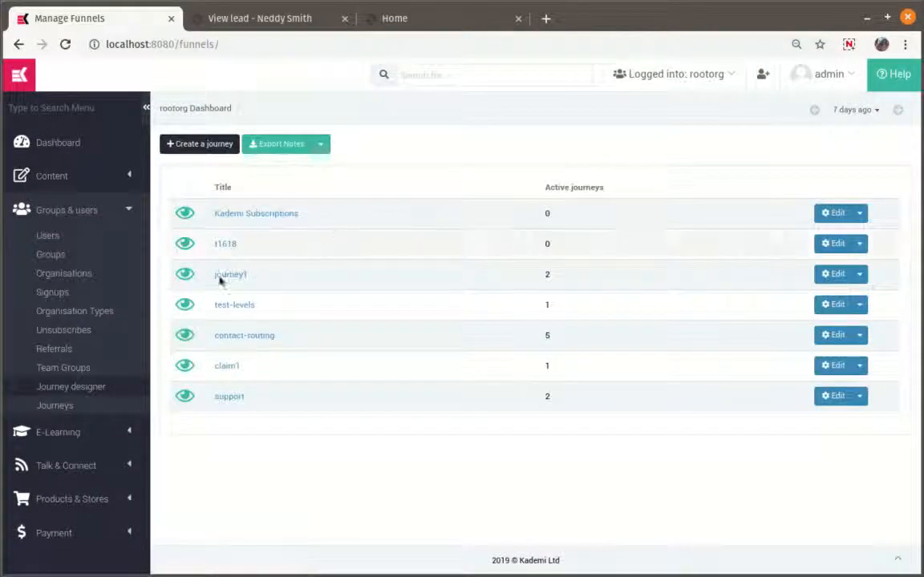
pyautogui.click(227, 396)
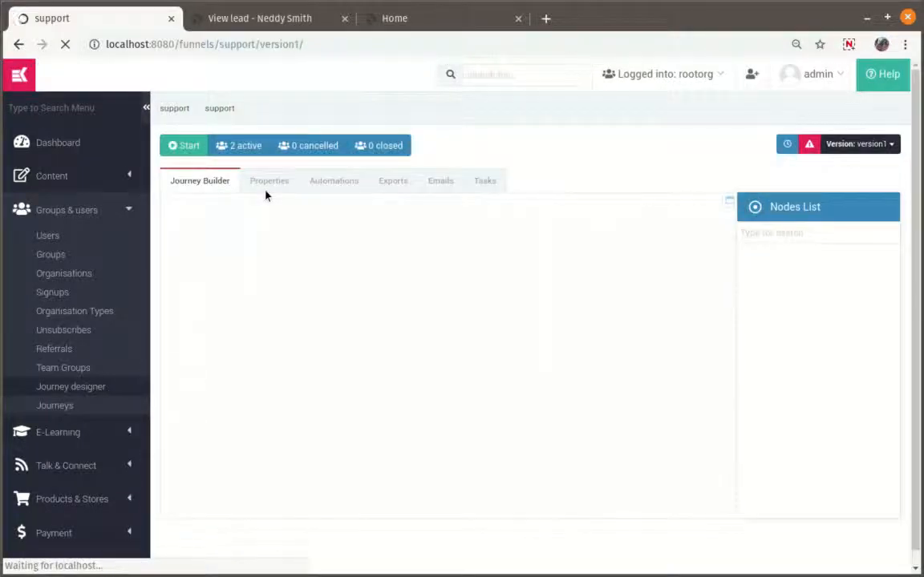
pyautogui.click(479, 181)
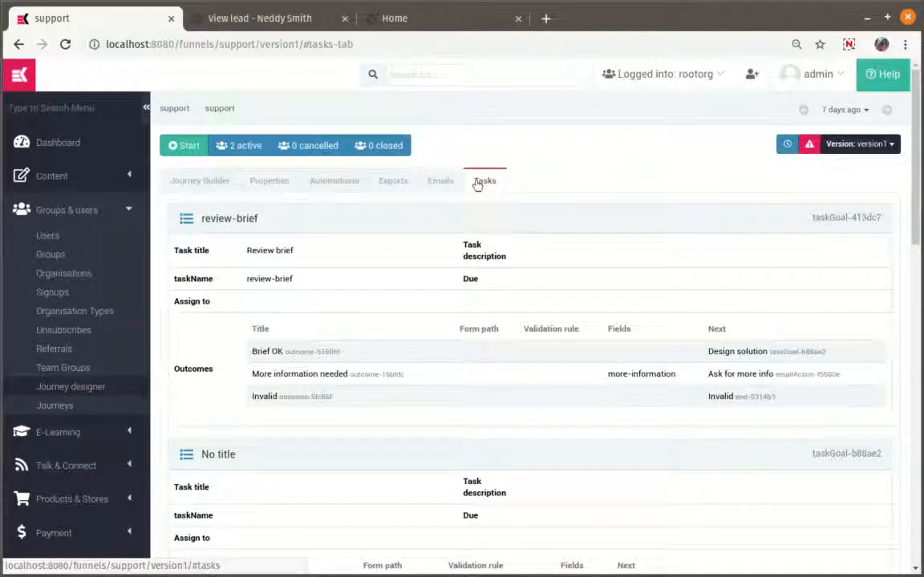
pyautogui.click(175, 182)
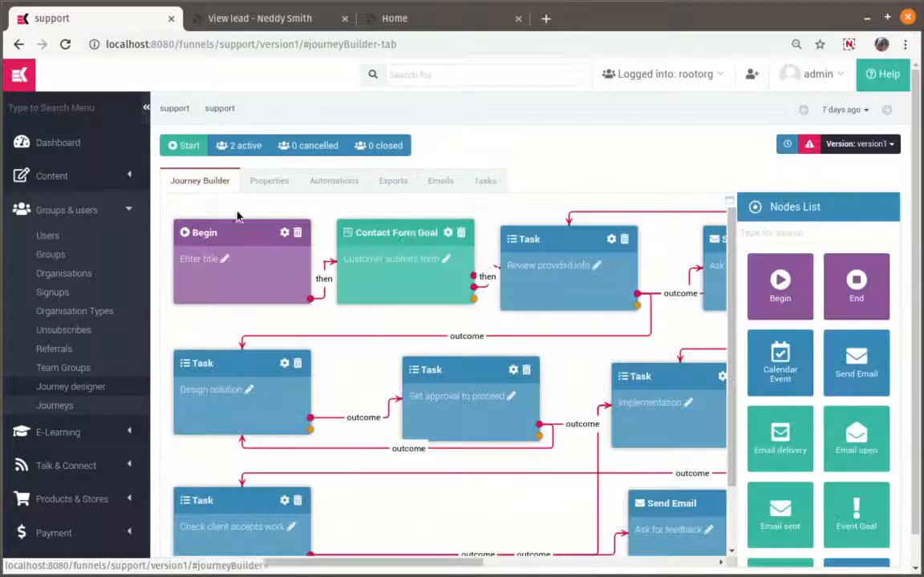
# - Examine the Review brief task definition in the support journey, including its title, task name, outcomes, fields and next nodes
pyautogui.click(480, 183)
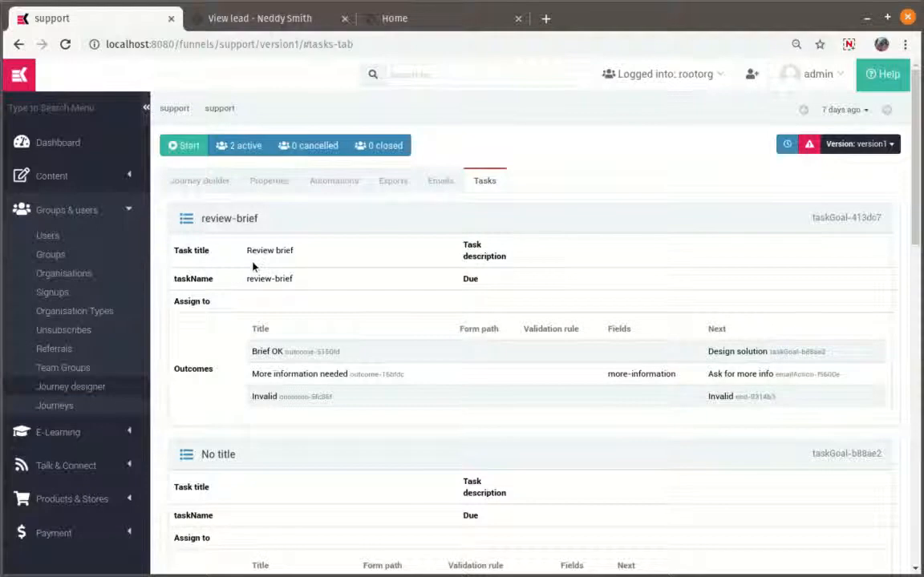
pyautogui.scroll(-1, 255, 264)
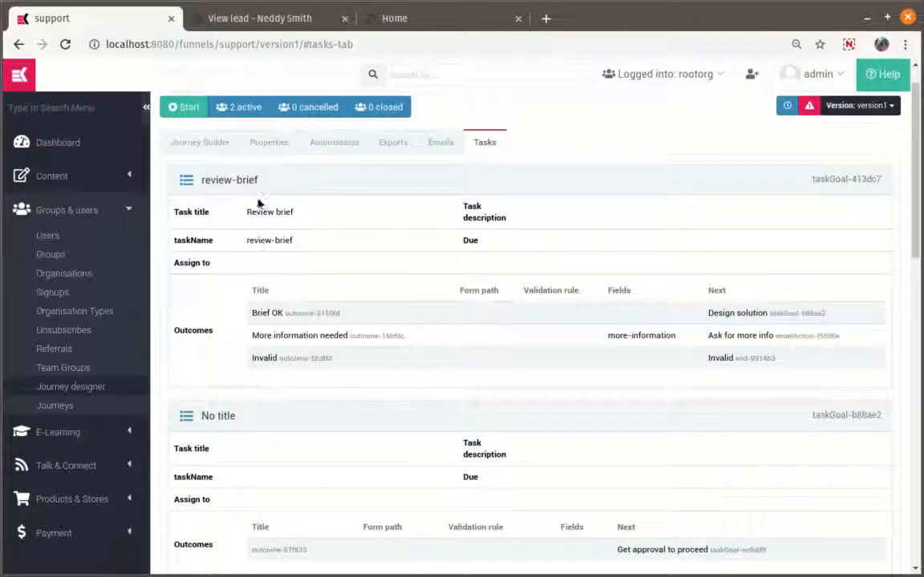
pyautogui.moveTo(257, 212); pyautogui.dragTo(322, 223)
pyautogui.click(324, 229)
pyautogui.moveTo(243, 210); pyautogui.dragTo(304, 242)
pyautogui.click(305, 242)
pyautogui.moveTo(252, 311); pyautogui.dragTo(628, 355)
pyautogui.click(594, 343)
pyautogui.scroll(-2, 635, 318)
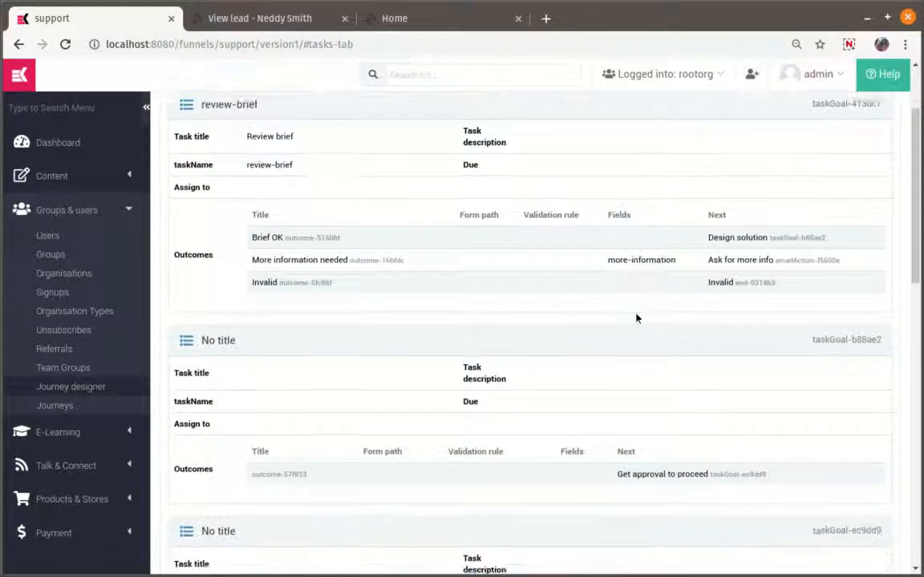
# - Compare the titles, task names and outcomes of the remaining journey tasks, including the untitled ones, with the review-brief definition
pyautogui.scroll(-2, 636, 318)
pyautogui.moveTo(178, 240); pyautogui.dragTo(325, 340)
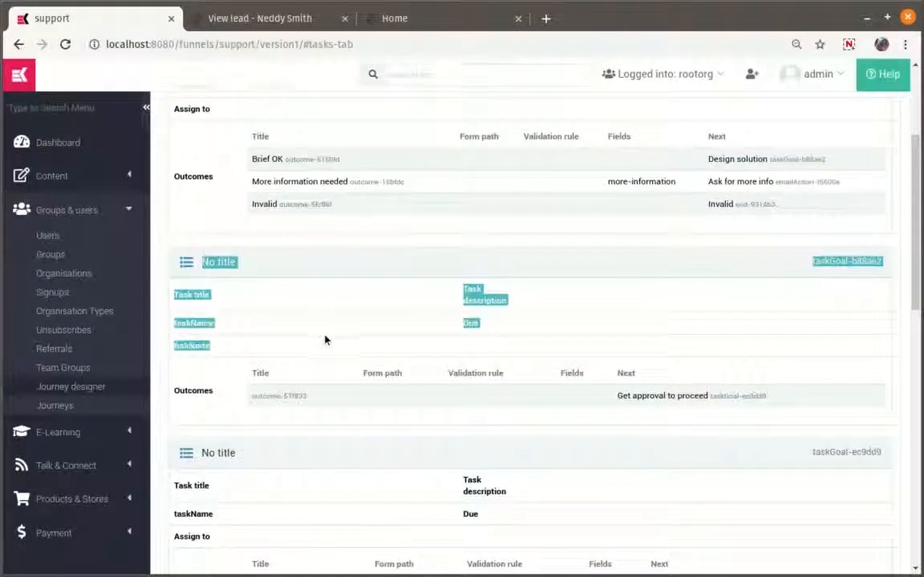
pyautogui.click(325, 341)
pyautogui.moveTo(178, 294); pyautogui.dragTo(364, 316)
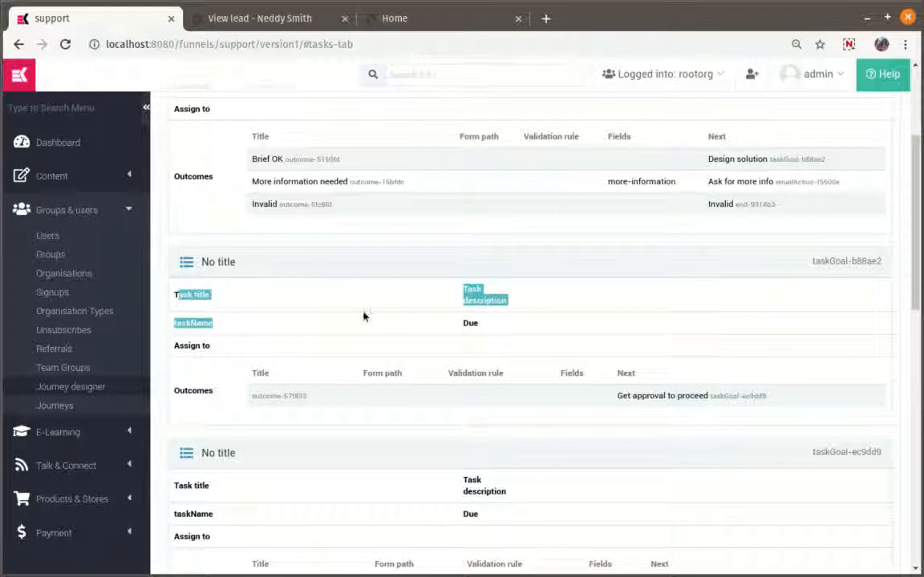
pyautogui.click(293, 340)
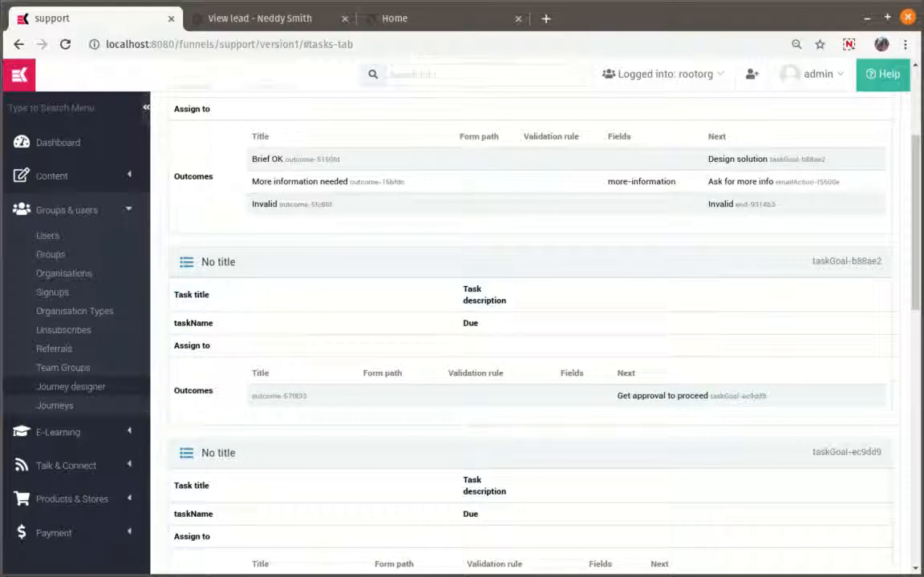
pyautogui.moveTo(258, 372); pyautogui.dragTo(391, 403)
pyautogui.scroll(-4, 396, 350)
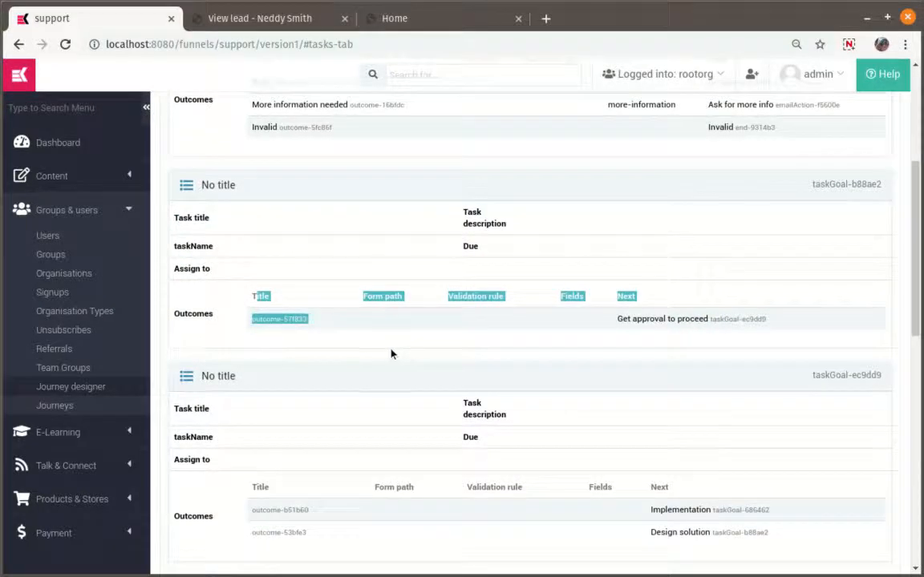
pyautogui.scroll(-4, 315, 237)
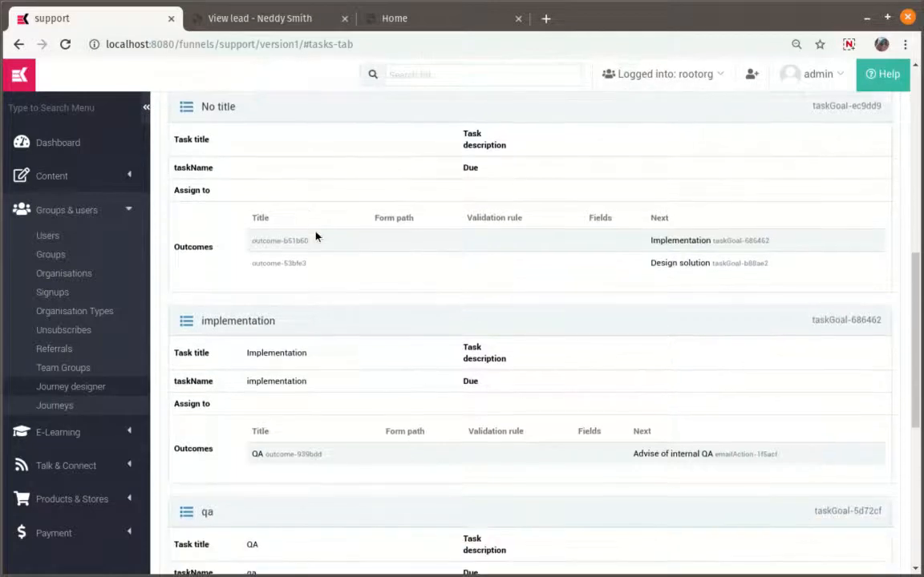
pyautogui.scroll(10, 321, 265)
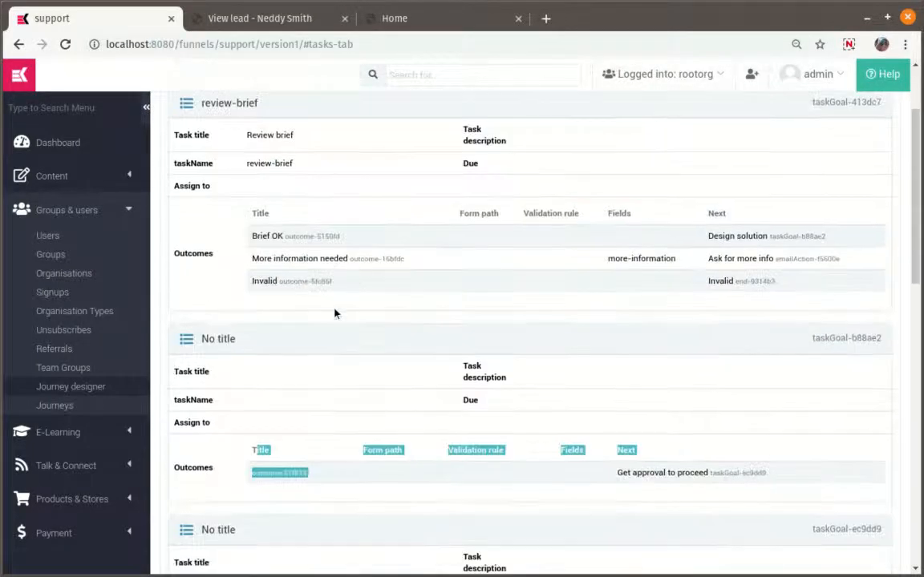
pyautogui.click(335, 314)
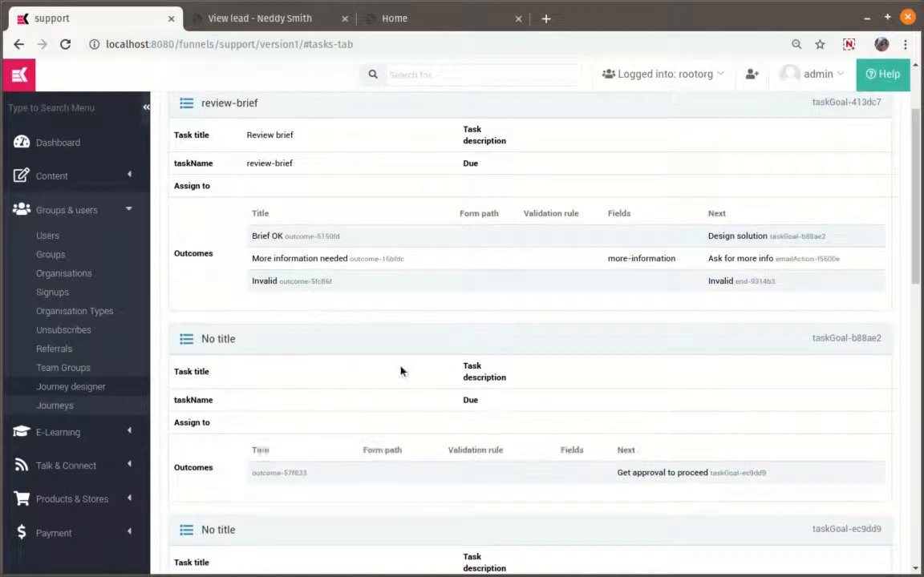
pyautogui.scroll(3, 361, 328)
# - Return to the journey diagram and open the Design solution task's settings to inspect its outcome title
pyautogui.click(183, 192)
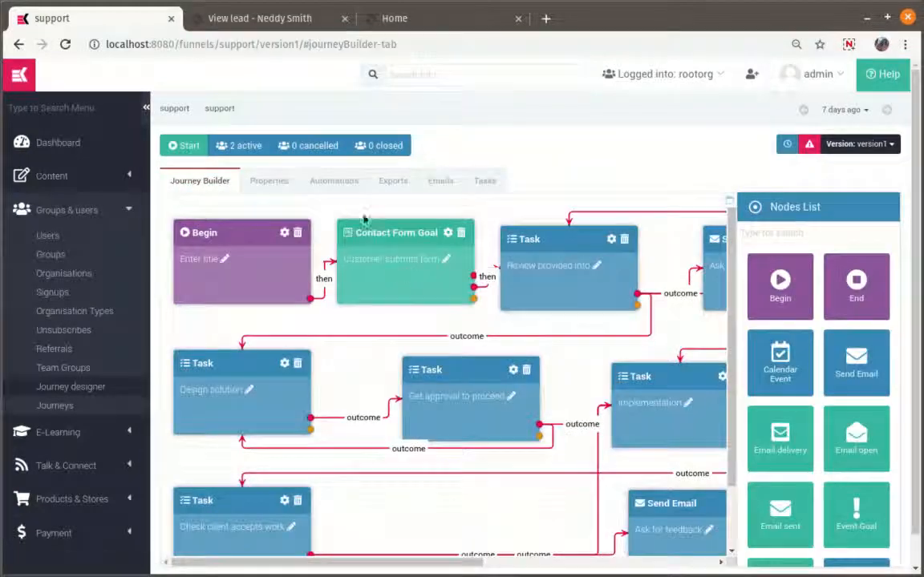
pyautogui.moveTo(415, 562)
pyautogui.mouseDown()
pyautogui.moveTo(653, 563)
pyautogui.moveTo(413, 559)
pyautogui.mouseUp()
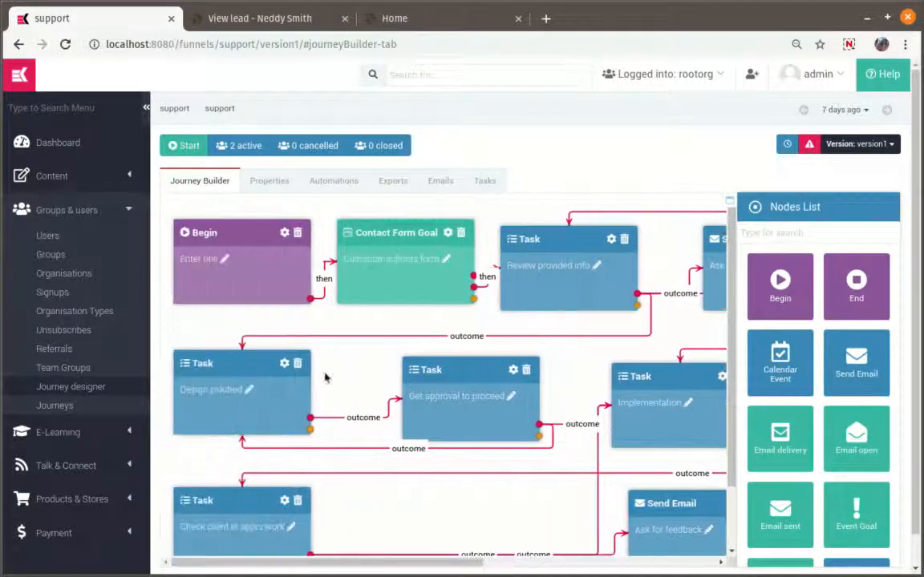
pyautogui.click(284, 364)
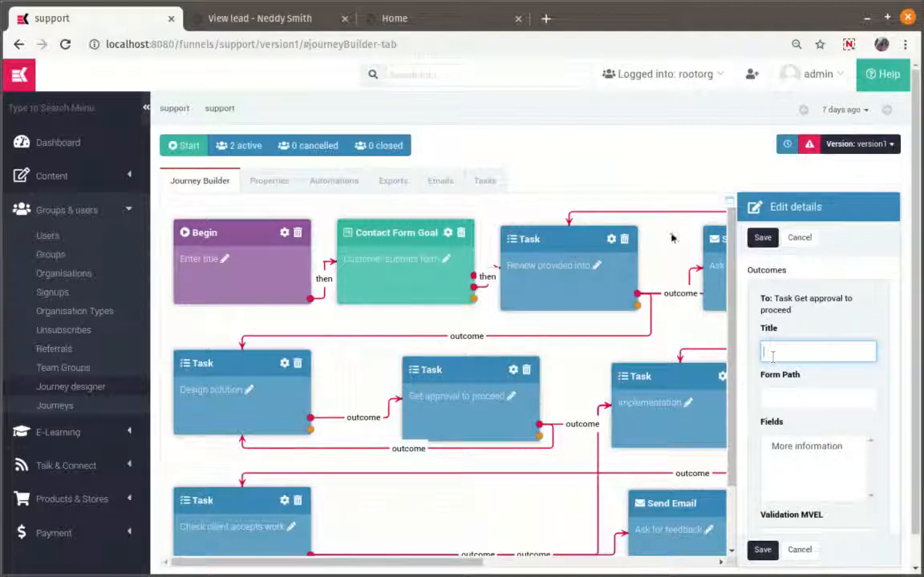
# - Return to the open lead in the CRM, view the completion form of its untitled task and close it without completing the task
pyautogui.click(237, 20)
pyautogui.scroll(-5, 447, 240)
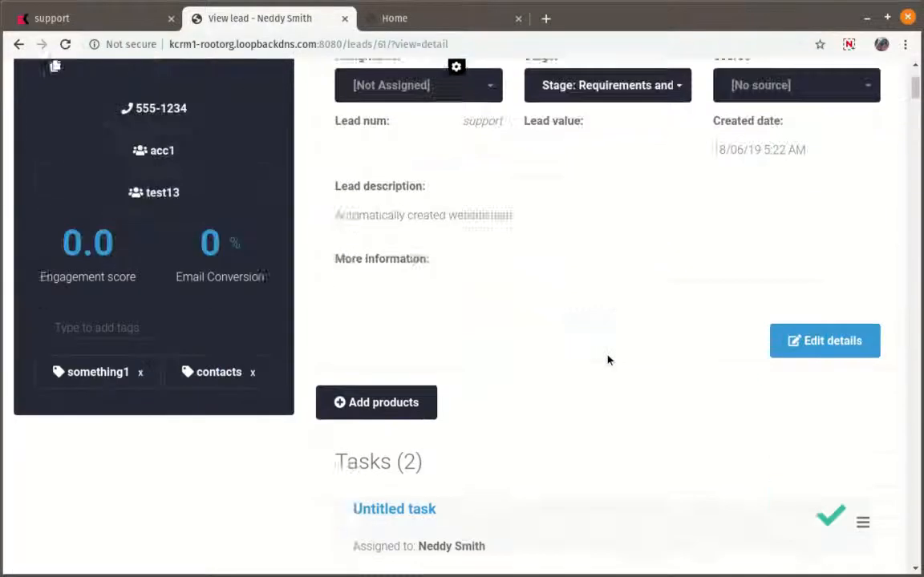
pyautogui.click(831, 326)
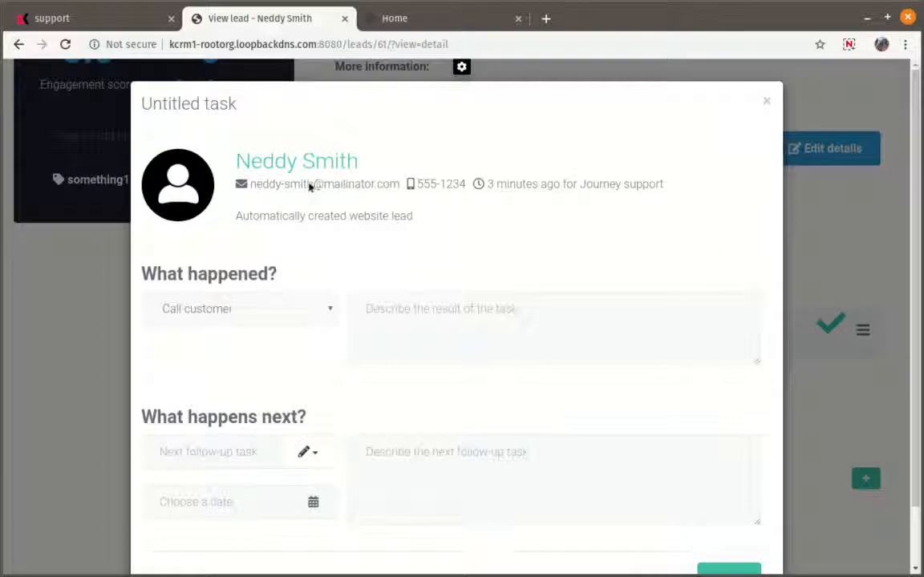
pyautogui.click(766, 104)
pyautogui.scroll(5, 325, 113)
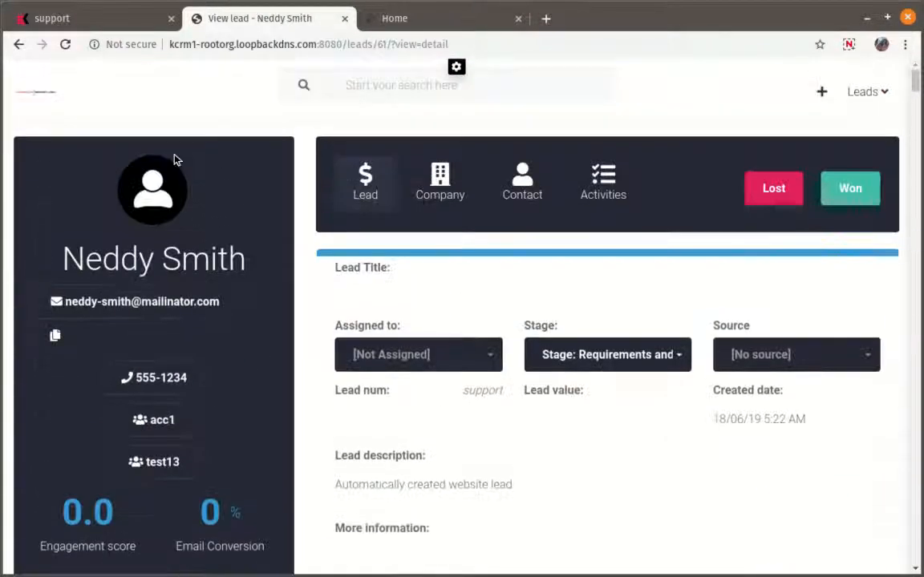
# - From the CRM dashboard, open the other lead whose current task is Review brief and bring up that task's completion form
pyautogui.click(32, 91)
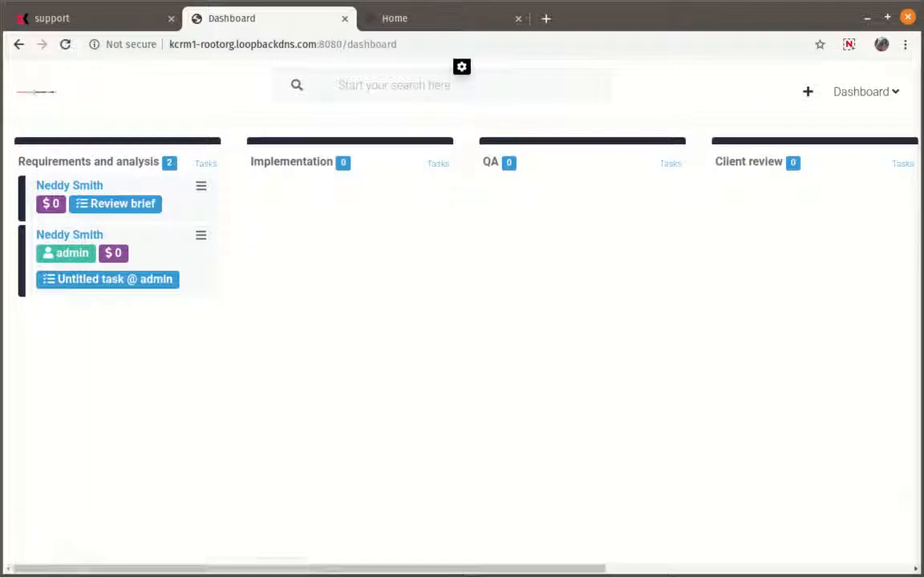
pyautogui.click(52, 185)
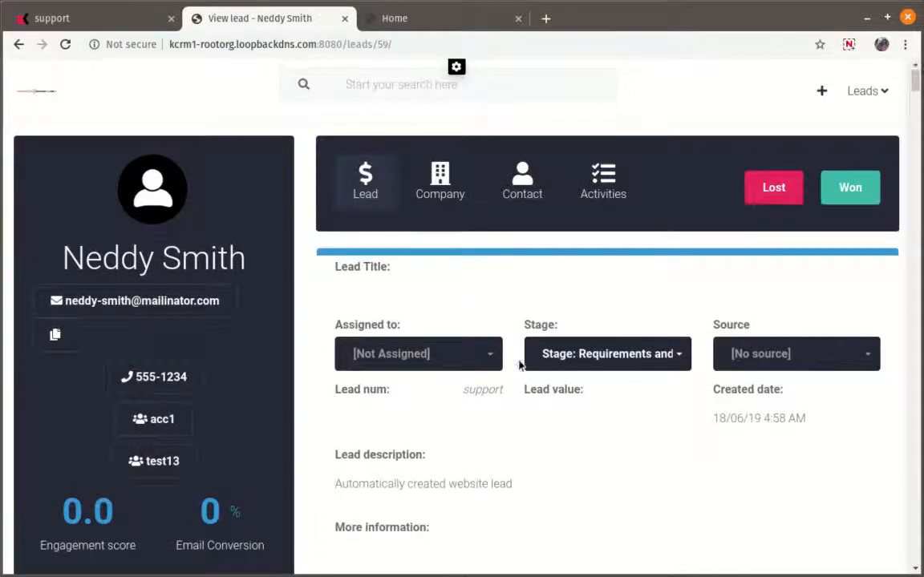
pyautogui.scroll(-10, 519, 365)
pyautogui.click(831, 286)
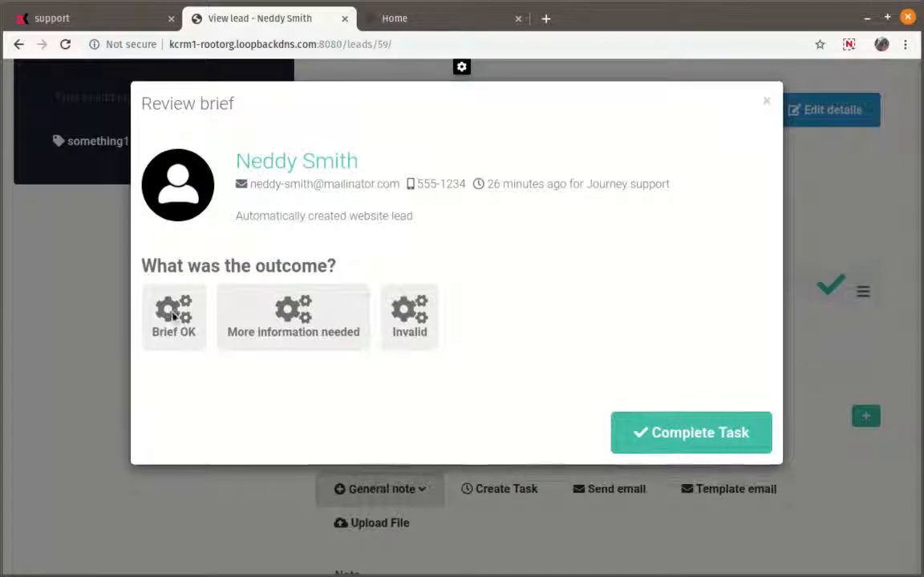
# - Complete the Review brief task with the outcome More information needed and the more-information text "please give me your userid"
pyautogui.click(173, 317)
pyautogui.click(354, 324)
pyautogui.click(414, 323)
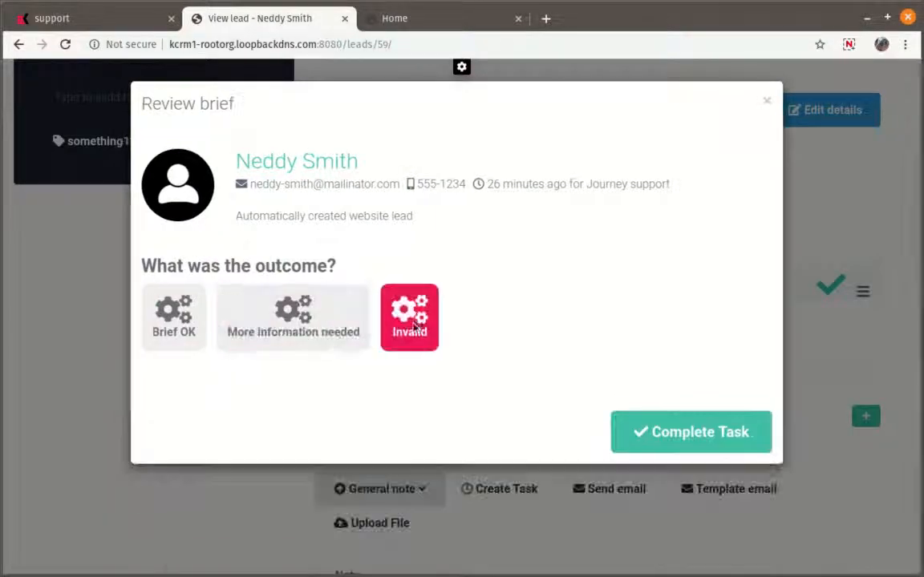
pyautogui.click(362, 324)
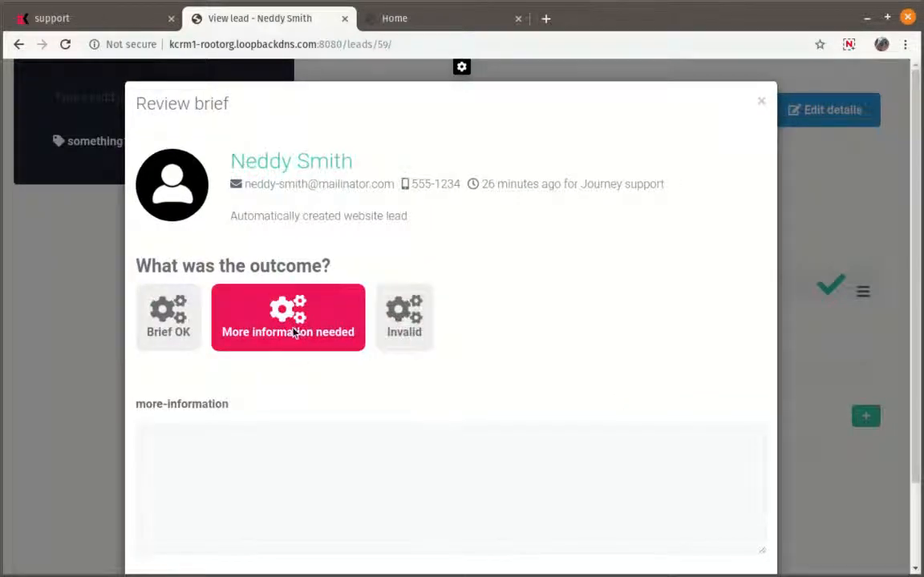
pyautogui.click(282, 449)
pyautogui.scroll(-2, 190, 410)
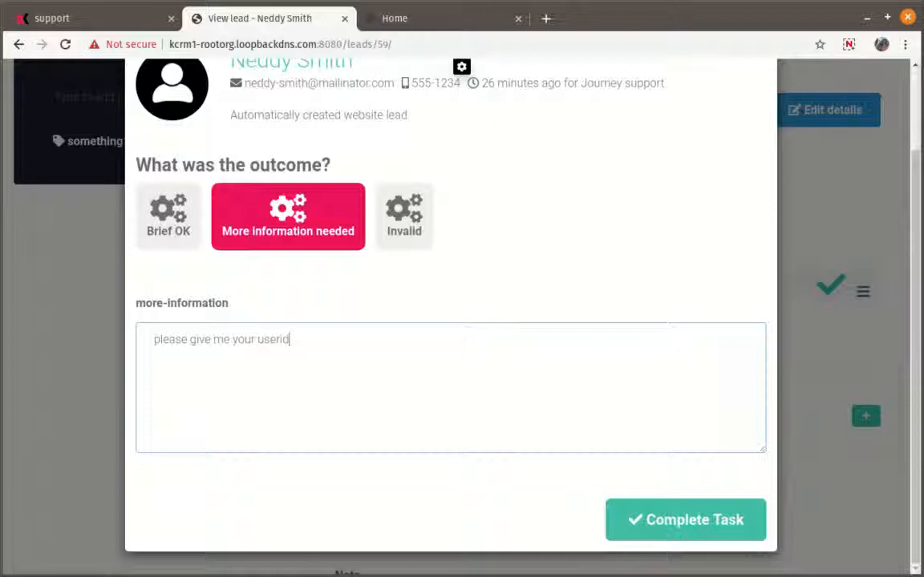
pyautogui.click(687, 521)
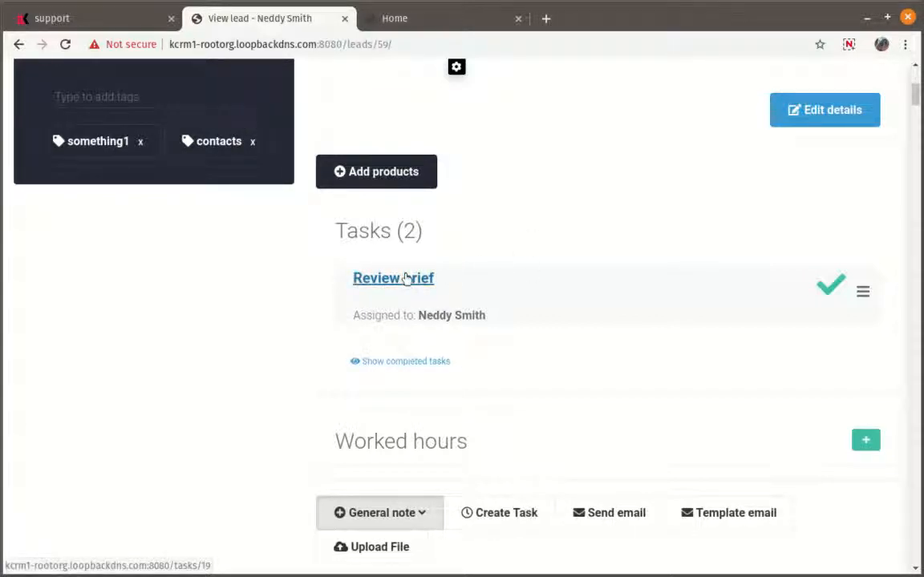
# - Find the newly sent email in the lead's activity timeline and open it for viewing
pyautogui.scroll(-2, 481, 269)
pyautogui.scroll(-4, 504, 257)
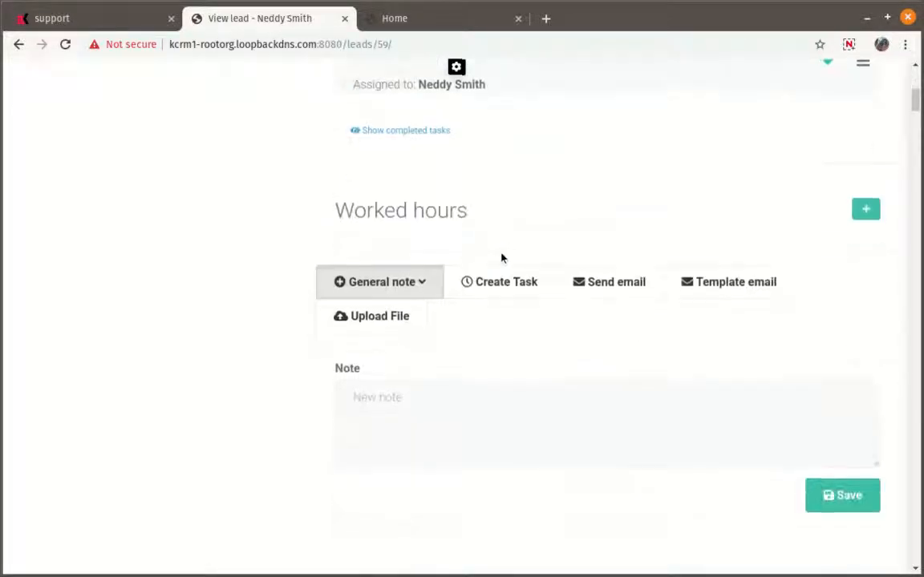
pyautogui.scroll(-5, 502, 257)
pyautogui.scroll(-3, 433, 256)
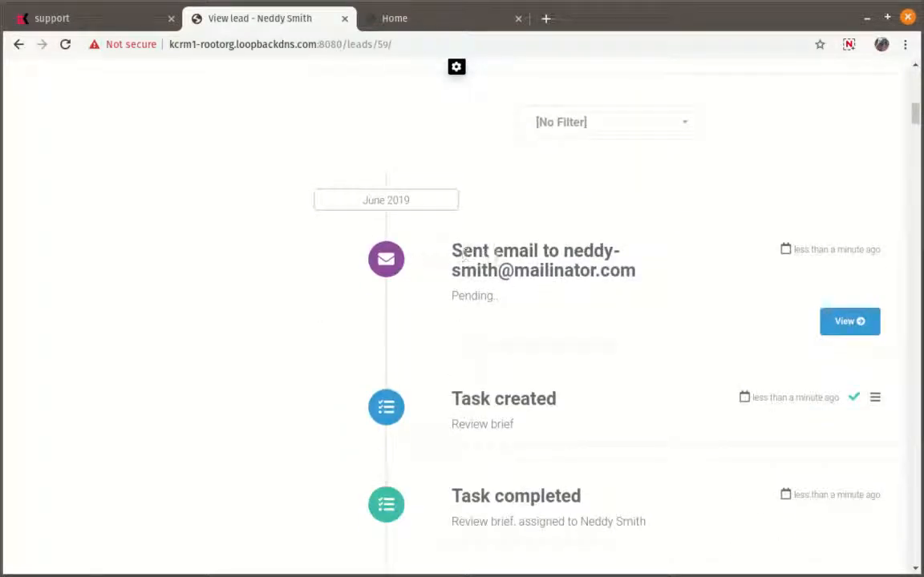
pyautogui.click(845, 322)
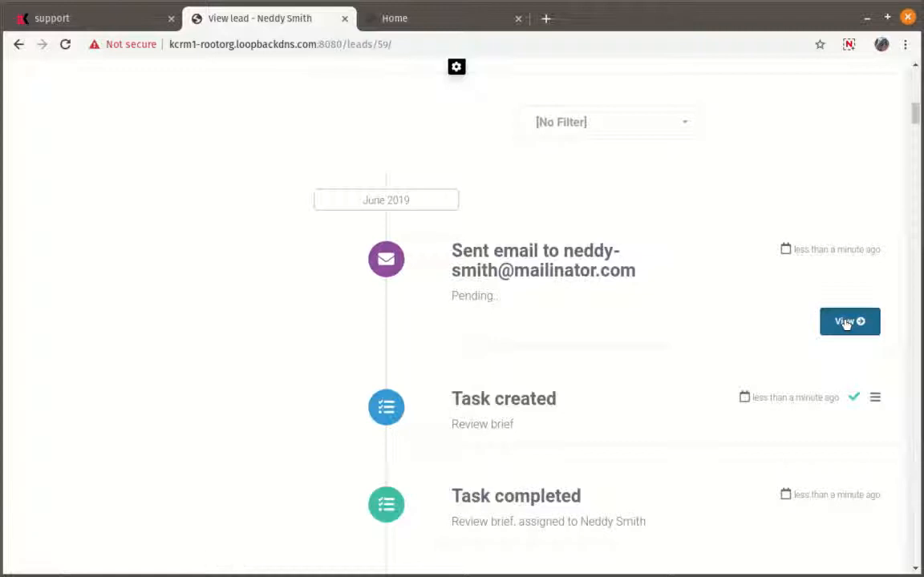
pyautogui.click(404, 21)
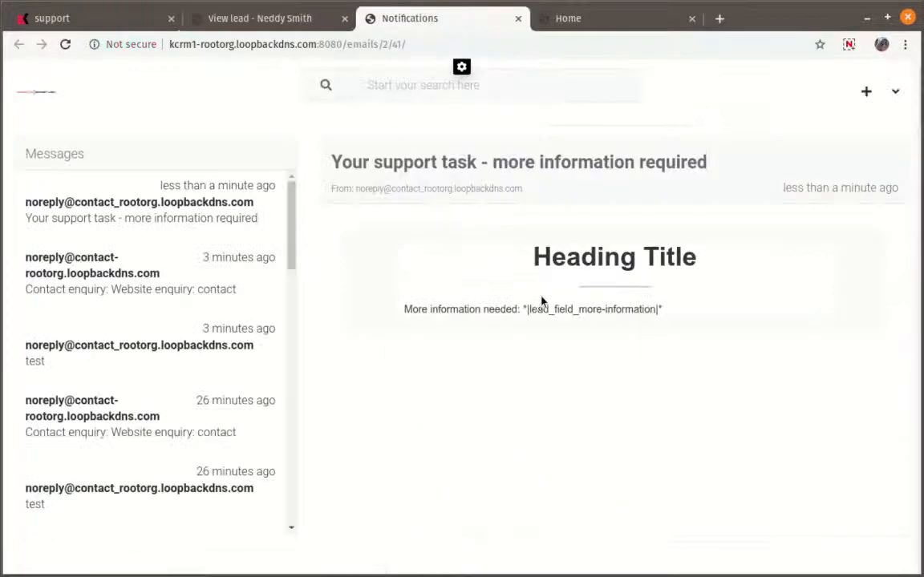
# - Check the more-information merge field in the email body and close the email to return to the lead
pyautogui.moveTo(516, 311); pyautogui.dragTo(633, 311)
pyautogui.click(633, 311)
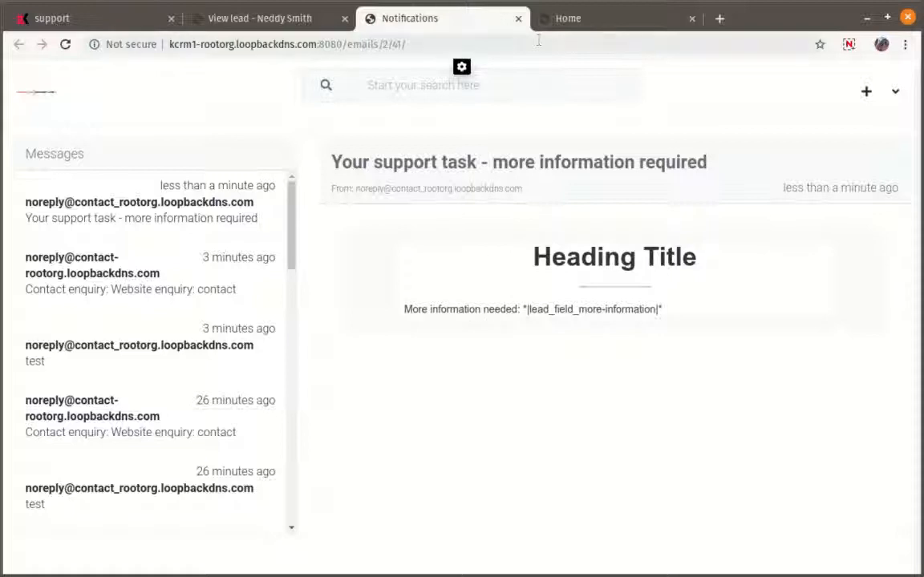
pyautogui.click(518, 18)
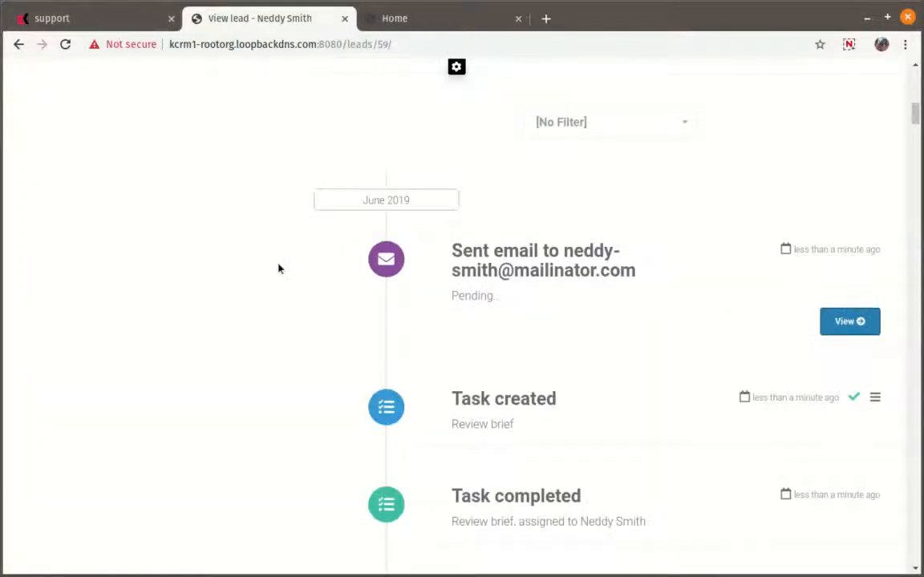
# - Examine the lead's timeline entries for the email, created task and completed task, and review its current task and stage
pyautogui.scroll(-1, 279, 268)
pyautogui.scroll(4, 278, 268)
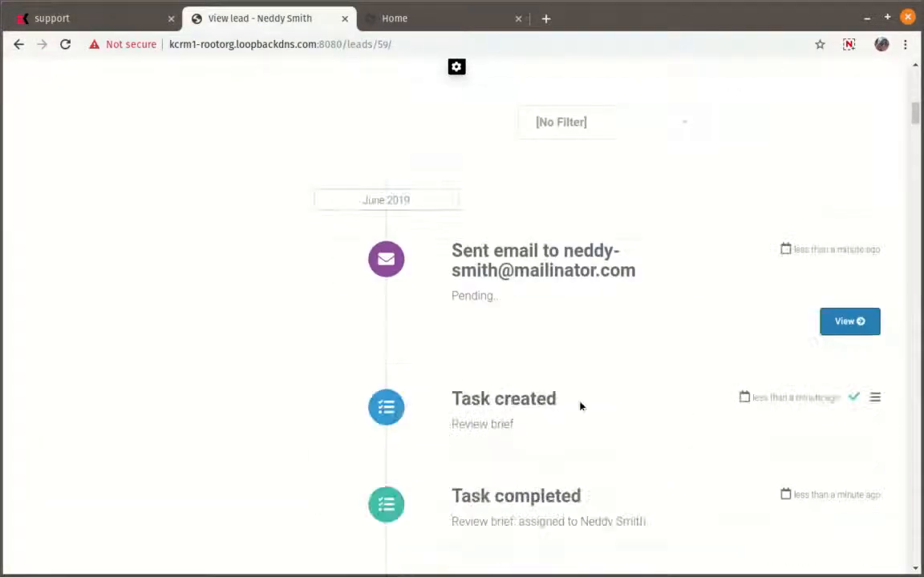
pyautogui.scroll(1, 563, 423)
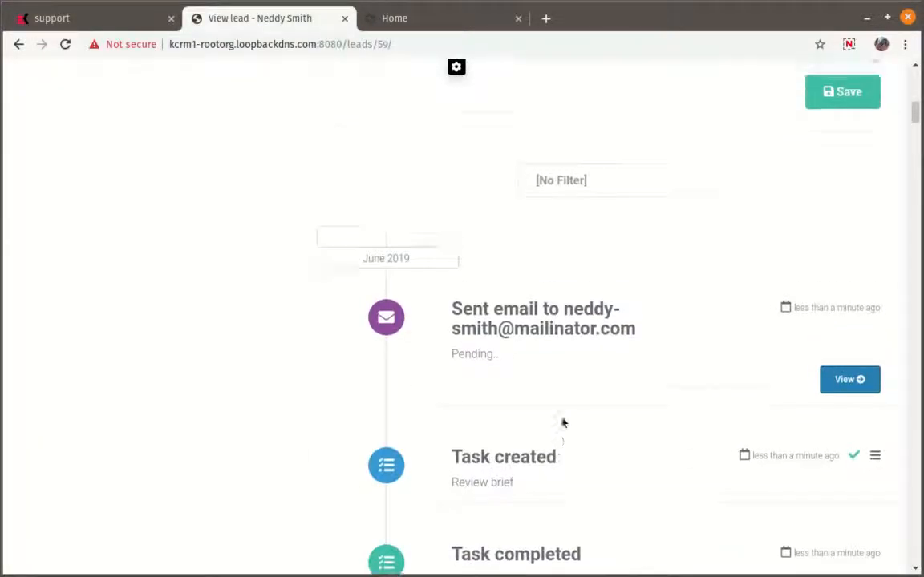
pyautogui.scroll(-4, 559, 410)
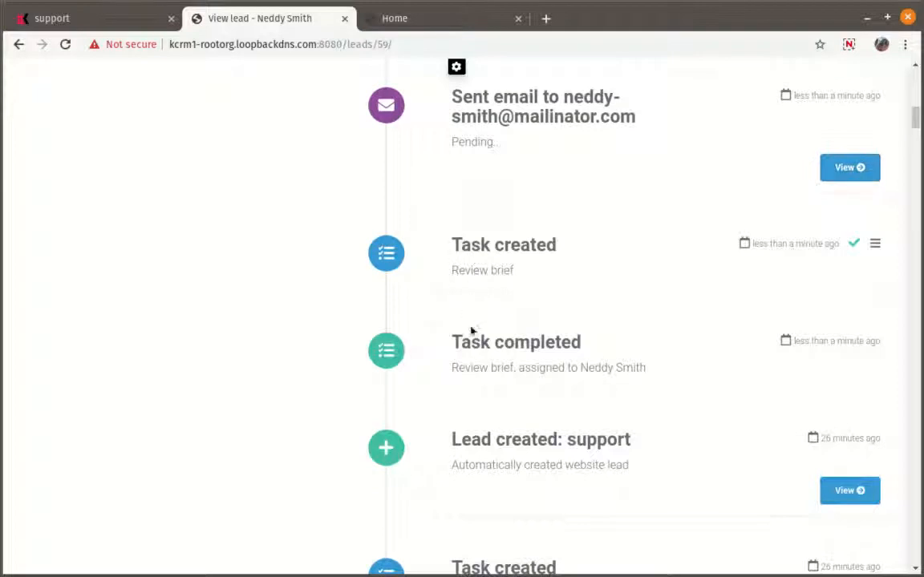
pyautogui.moveTo(453, 342); pyautogui.dragTo(583, 345)
pyautogui.click(516, 291)
pyautogui.scroll(10, 462, 265)
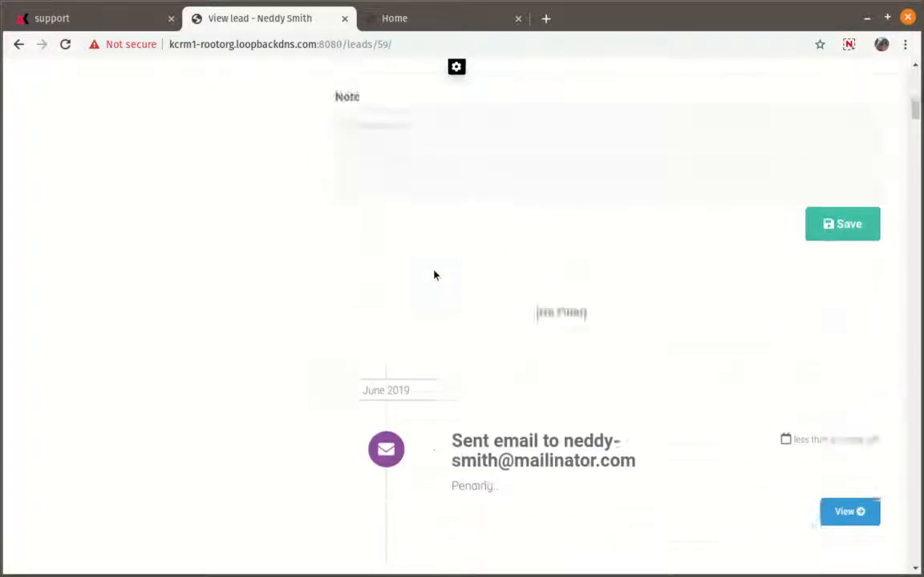
pyautogui.scroll(3, 434, 275)
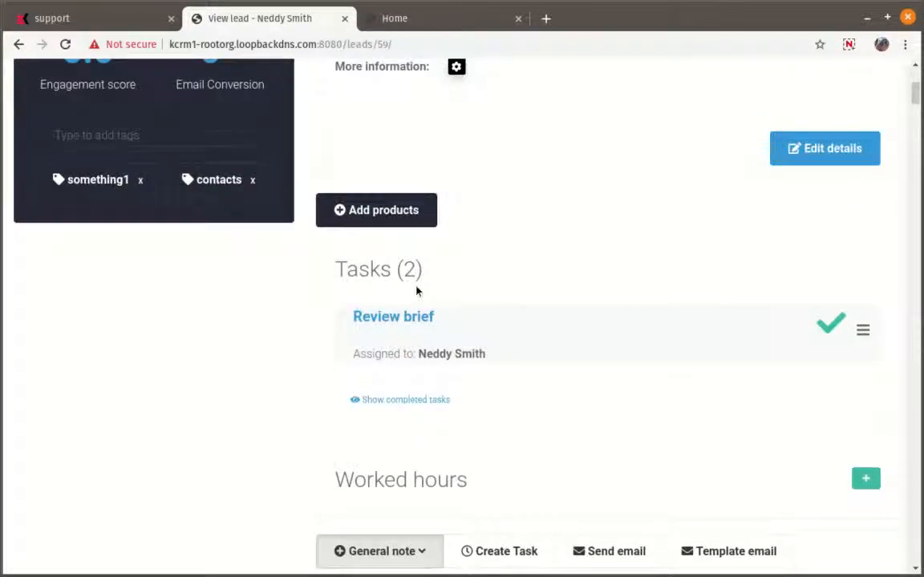
pyautogui.scroll(6, 413, 293)
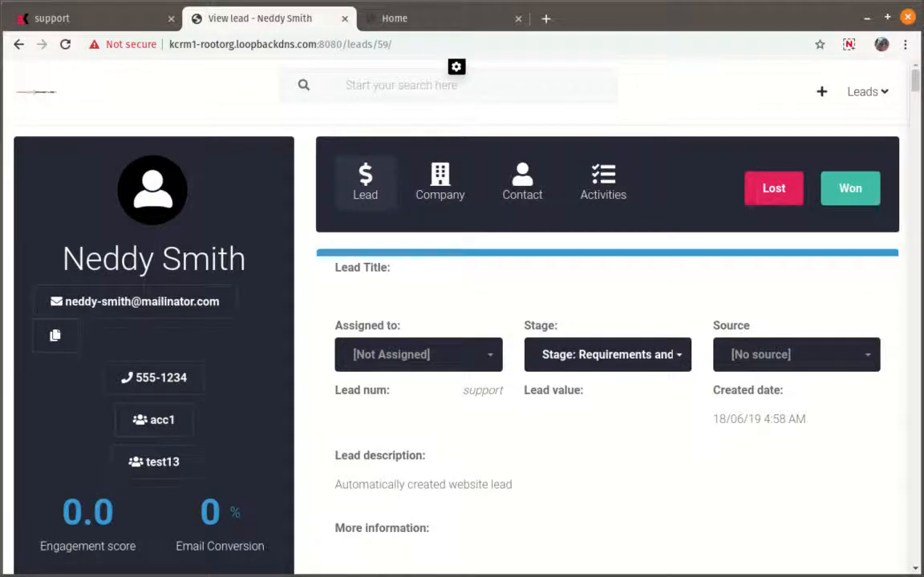
# - Examine the lead's contact details, lead fields, product option and open tasks on its overview page
pyautogui.hotkey('ctrl', '-')
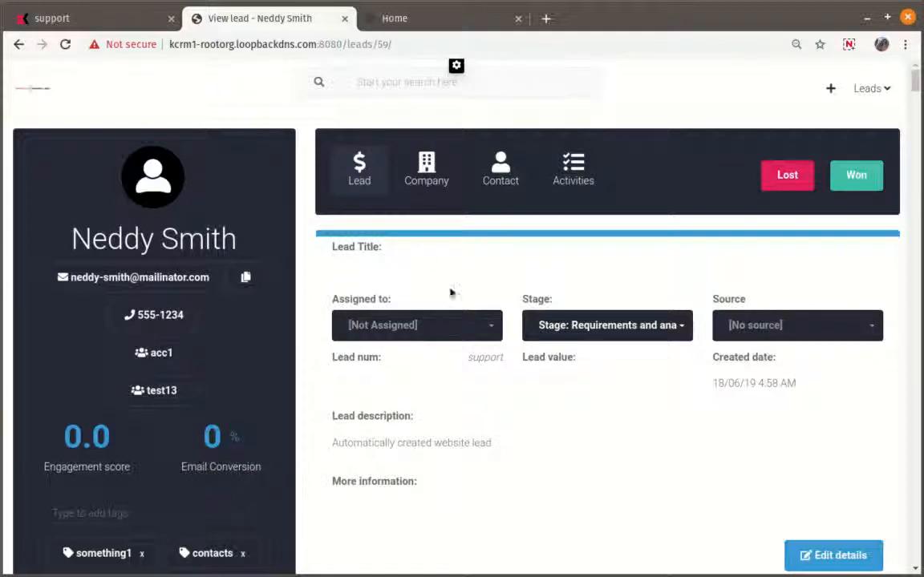
pyautogui.scroll(-2, 433, 458)
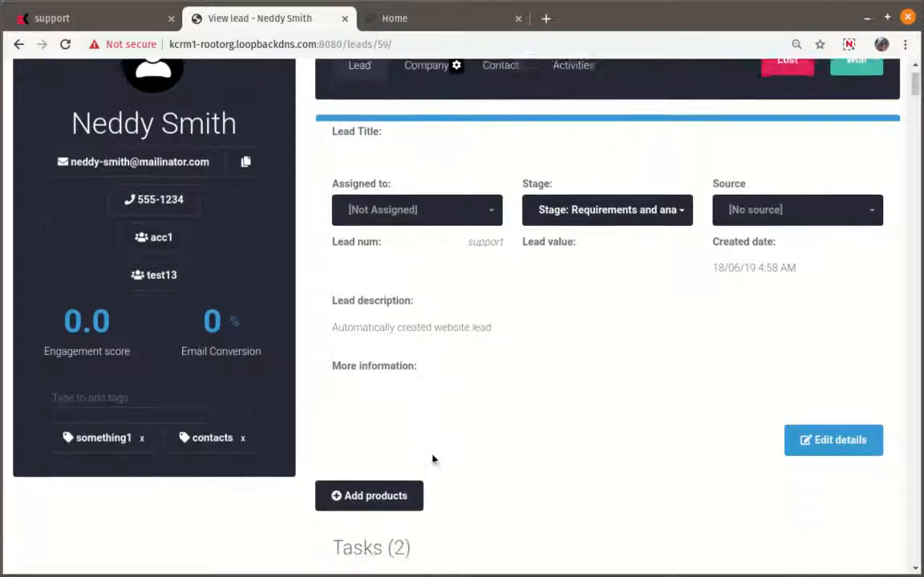
pyautogui.scroll(2, 433, 457)
pyautogui.scroll(-7, 426, 467)
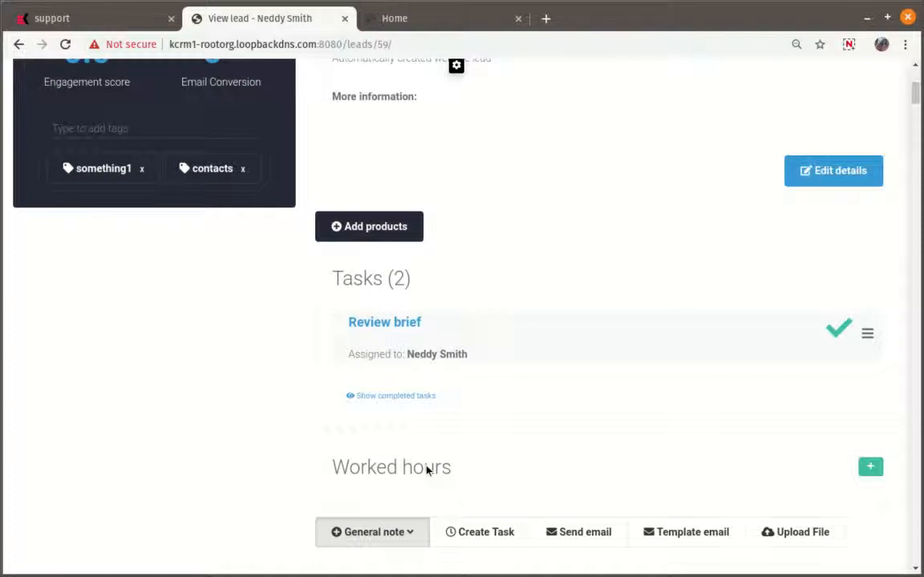
pyautogui.scroll(2, 426, 471)
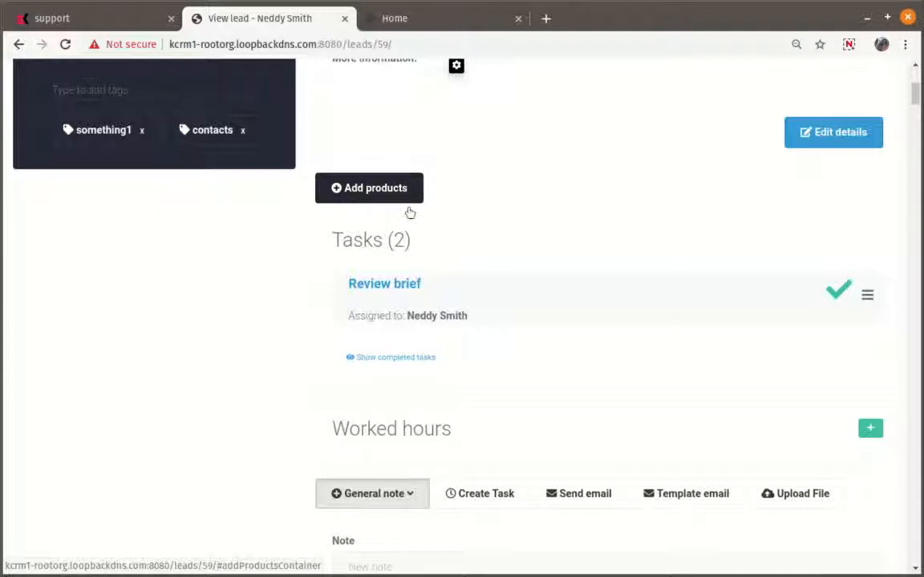
pyautogui.scroll(-4, 380, 350)
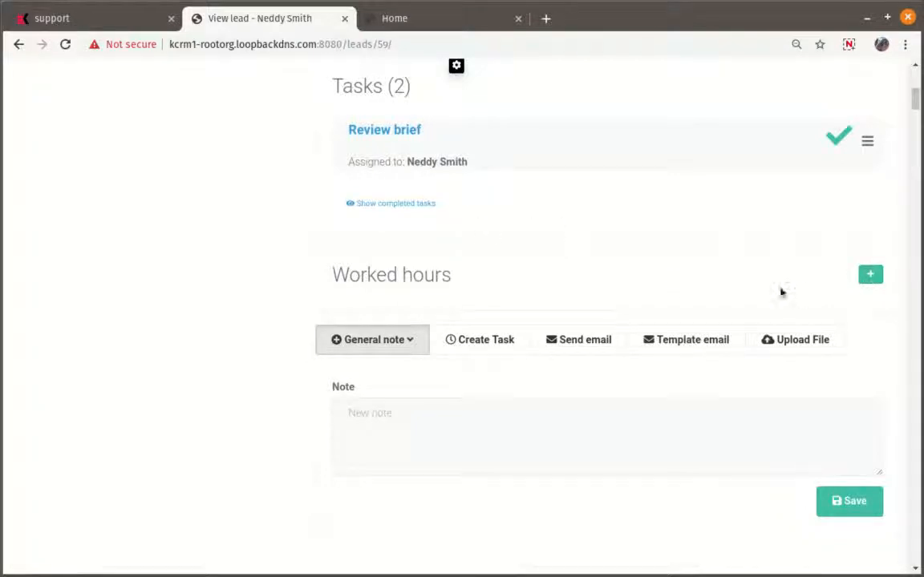
# - Review the note types and other activity options available for the lead, leaving the note empty, and return to its summary
pyautogui.scroll(-3, 466, 281)
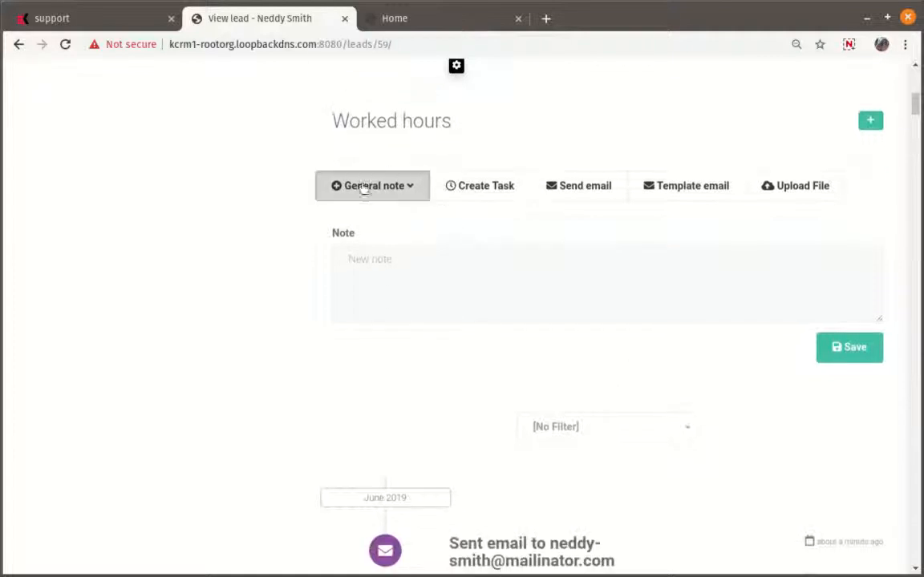
pyautogui.click(401, 188)
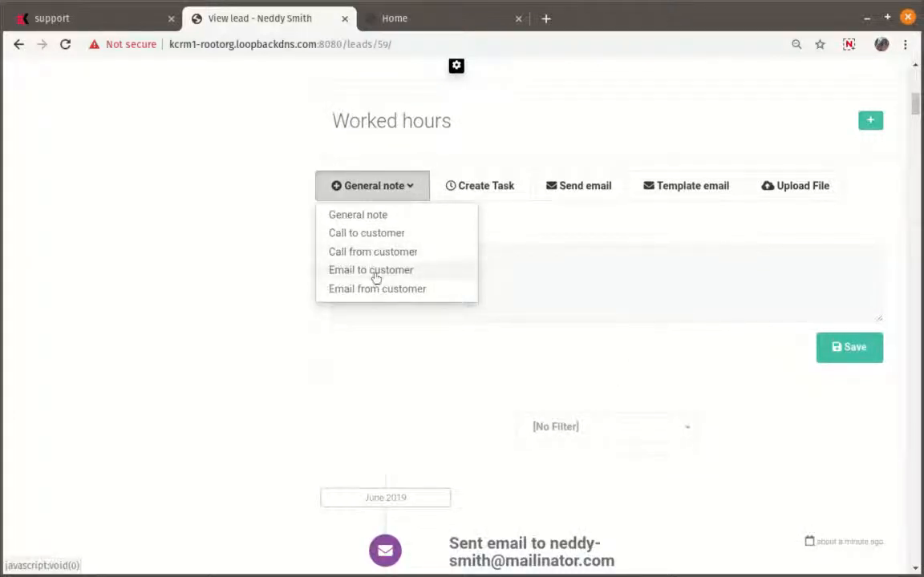
pyautogui.click(187, 223)
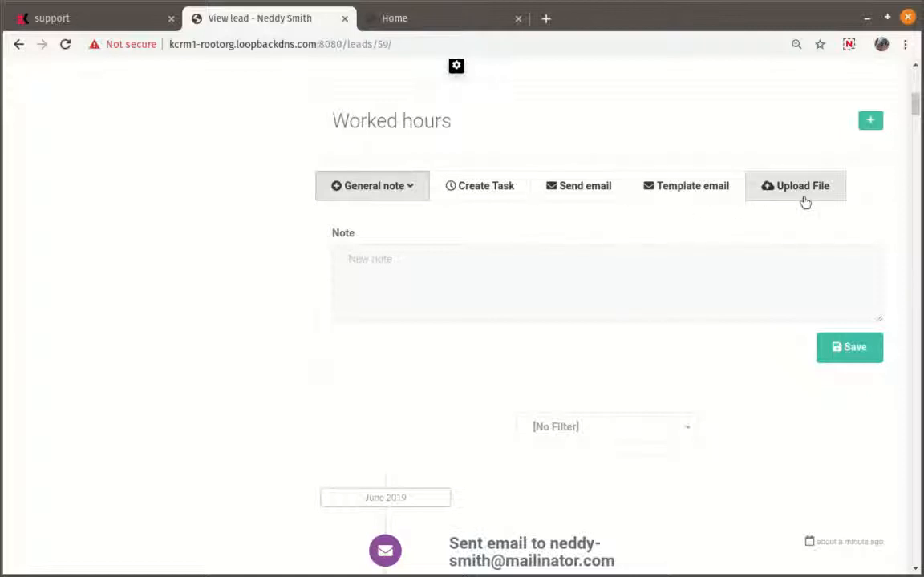
pyautogui.scroll(-1, 768, 234)
pyautogui.scroll(6, 767, 234)
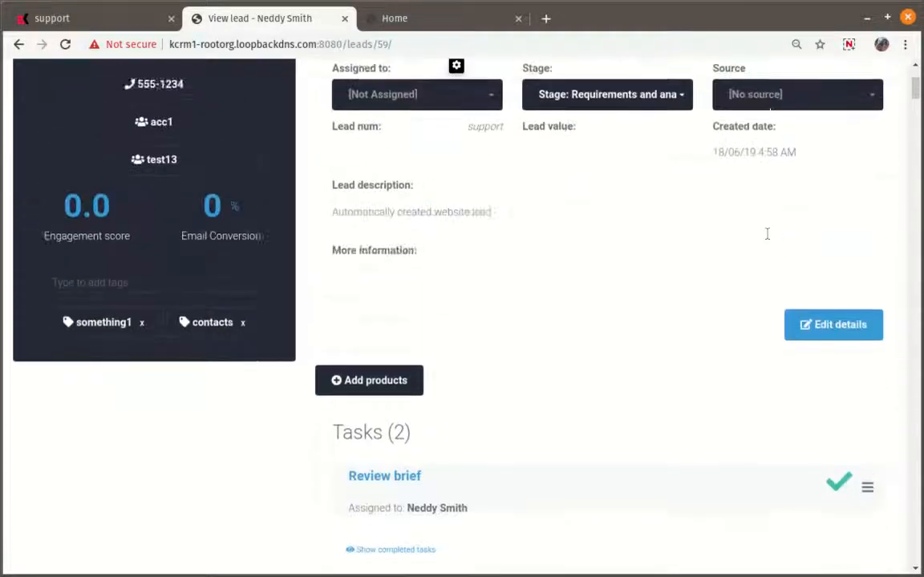
pyautogui.scroll(3, 767, 234)
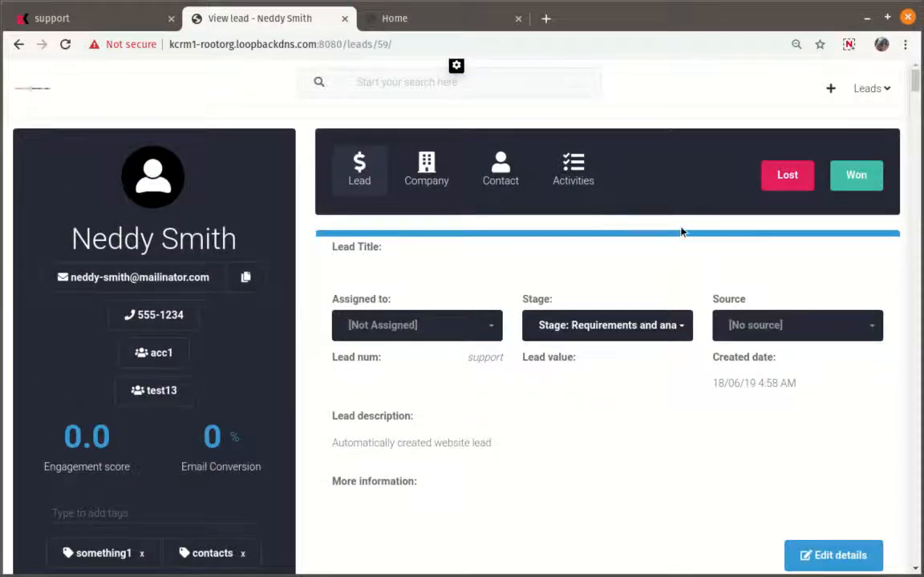
# - Return to the support journey's builder and cancel the open outcome details to get back to the list of available nodes
pyautogui.click(103, 25)
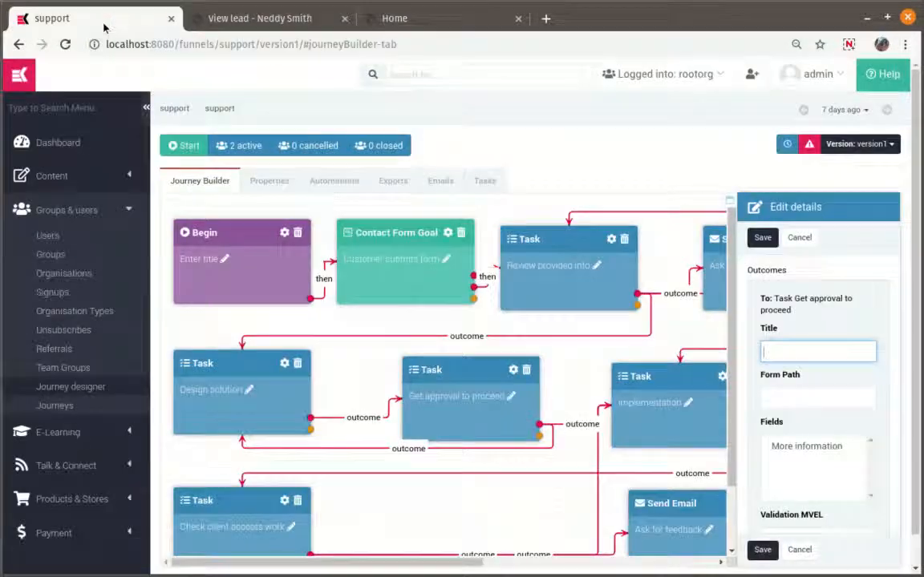
pyautogui.click(800, 238)
pyautogui.scroll(-3, 844, 301)
pyautogui.scroll(-5, 843, 304)
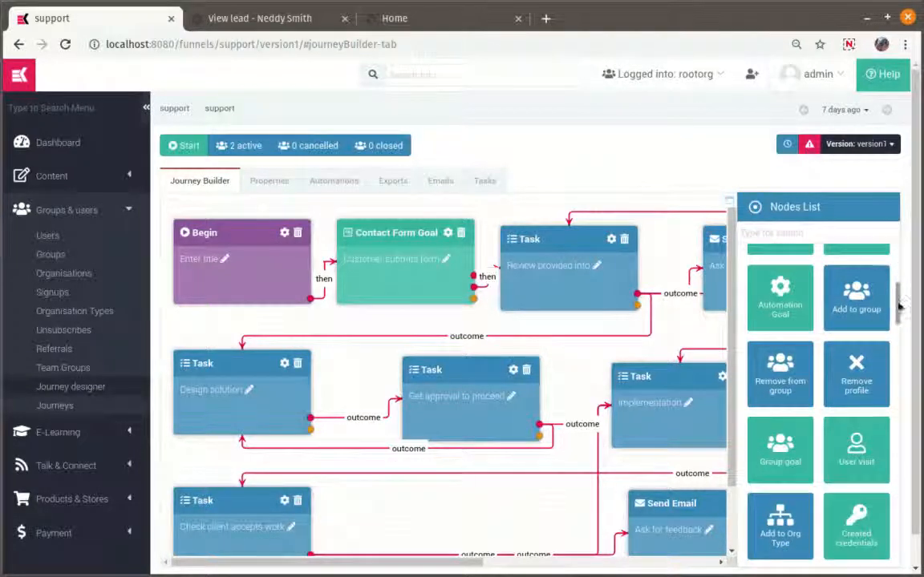
pyautogui.moveTo(899, 304); pyautogui.dragTo(899, 252)
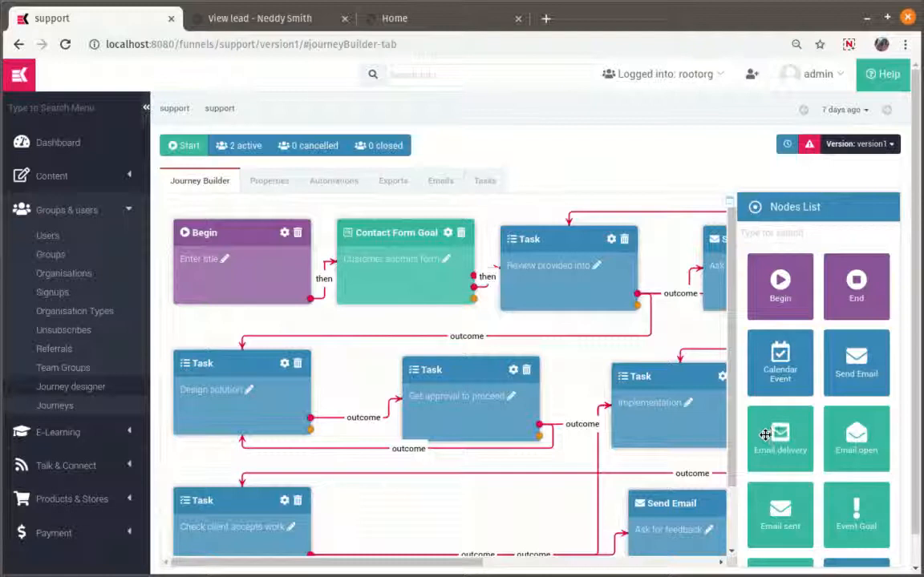
# - Look through the complete list of goal and action nodes available for building journeys
pyautogui.scroll(-10, 777, 417)
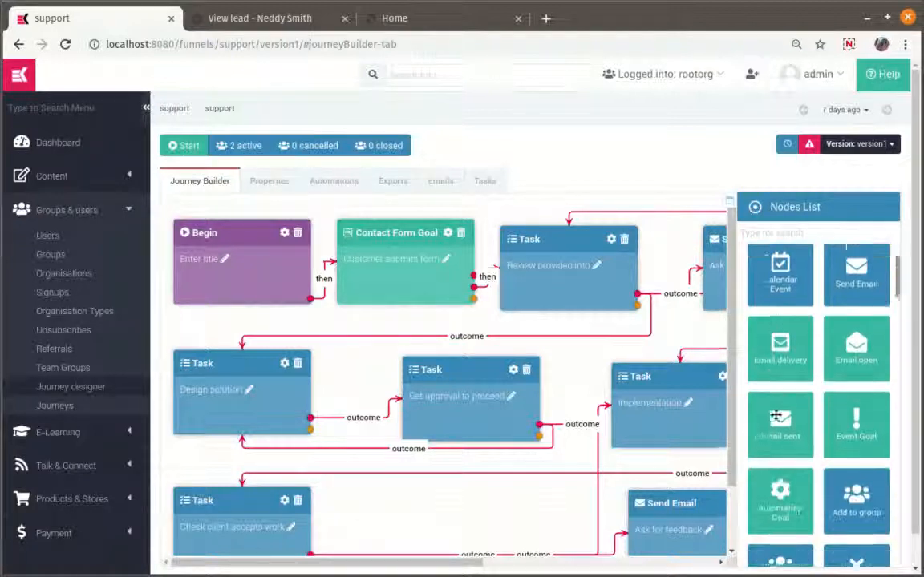
pyautogui.scroll(-5, 776, 430)
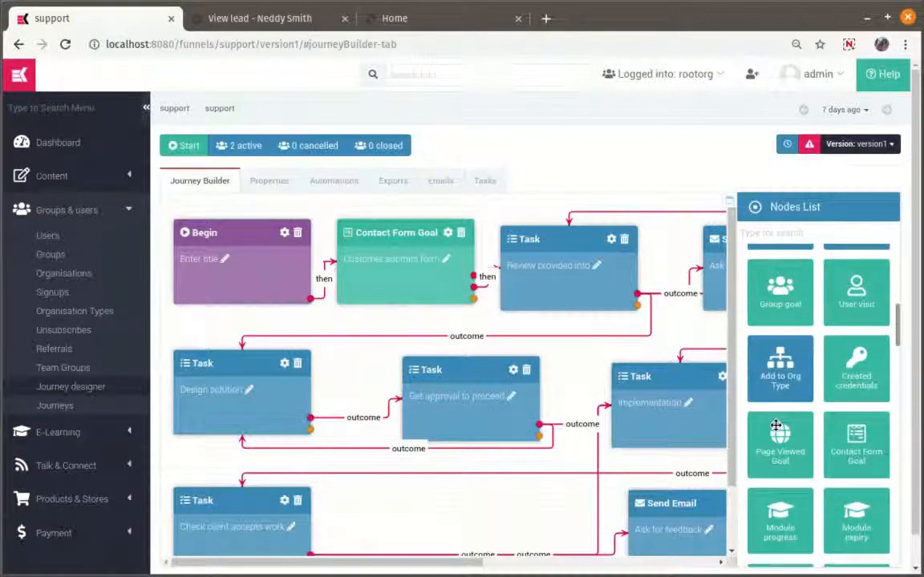
pyautogui.scroll(5, 866, 352)
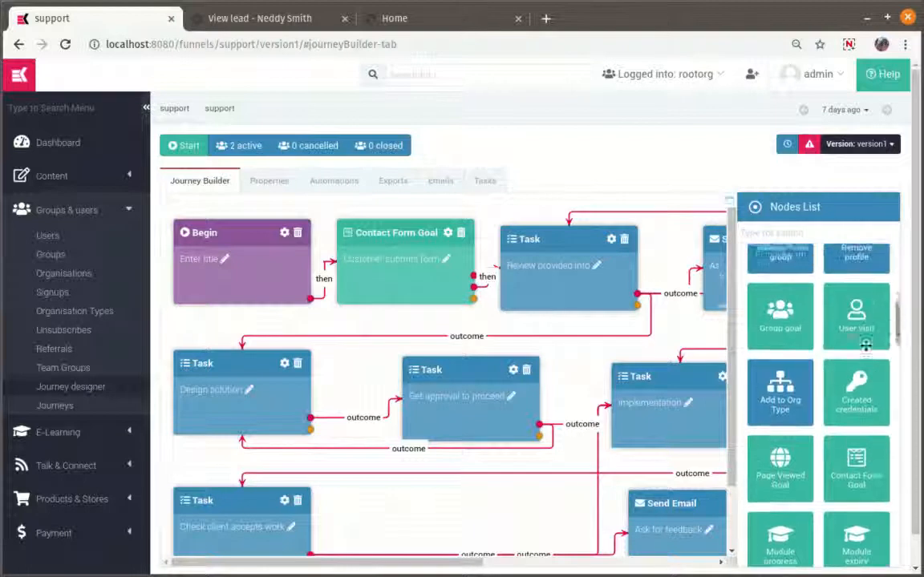
pyautogui.scroll(1, 821, 388)
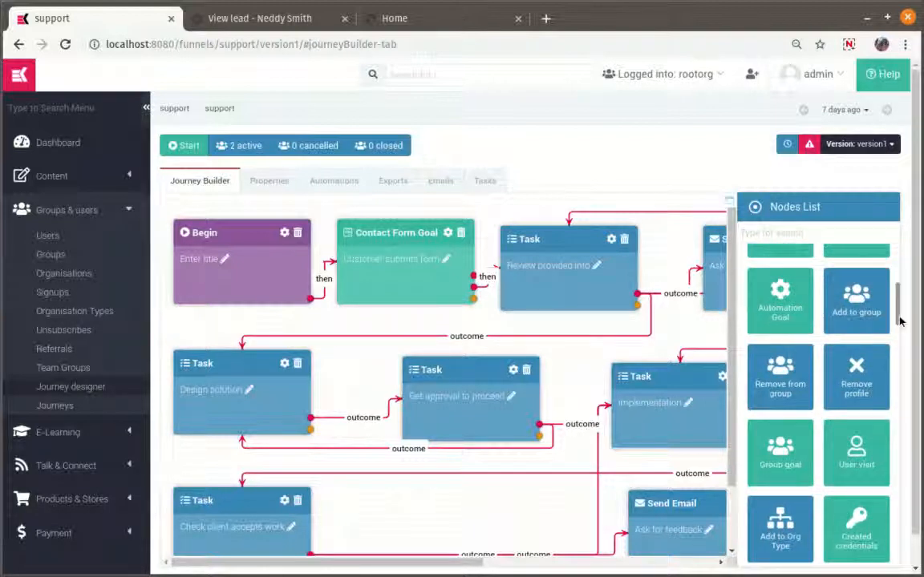
pyautogui.moveTo(899, 320); pyautogui.dragTo(917, 545)
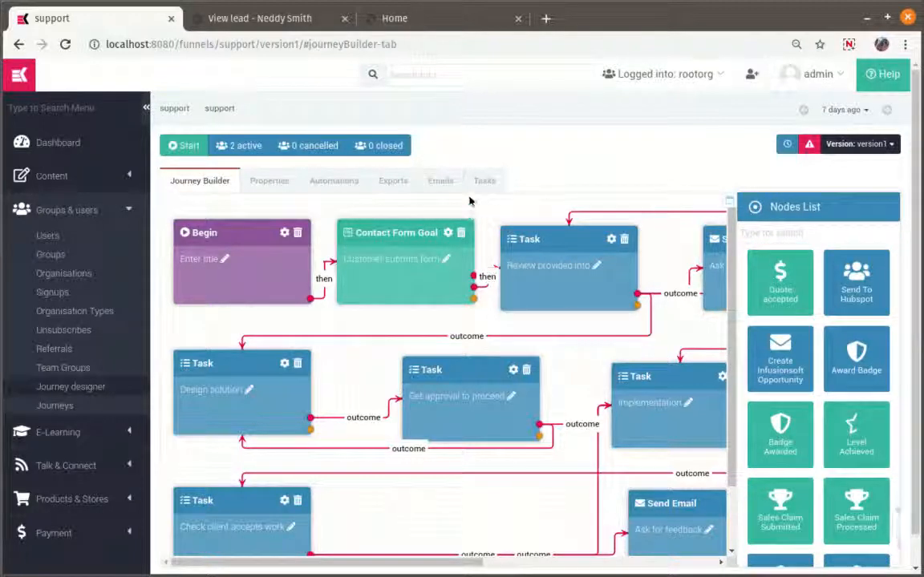
pyautogui.click(849, 45)
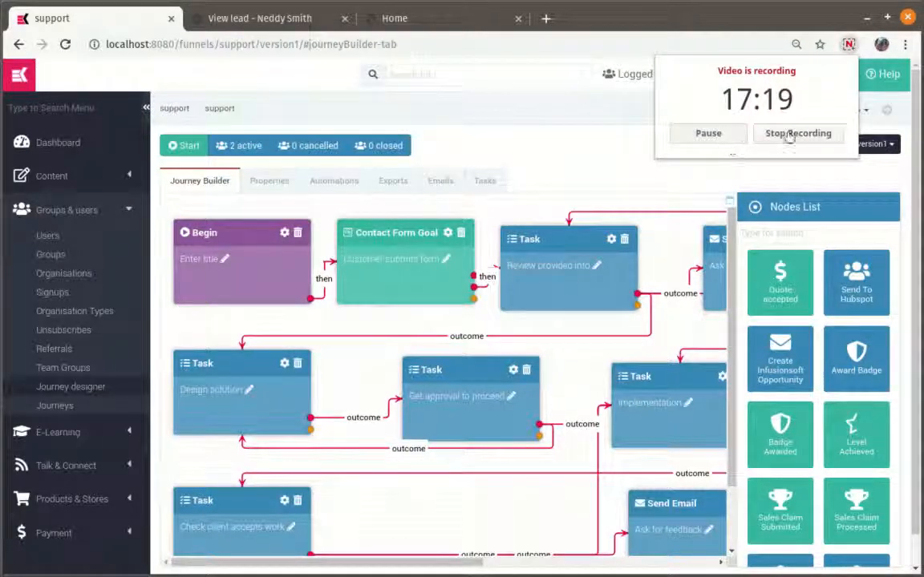